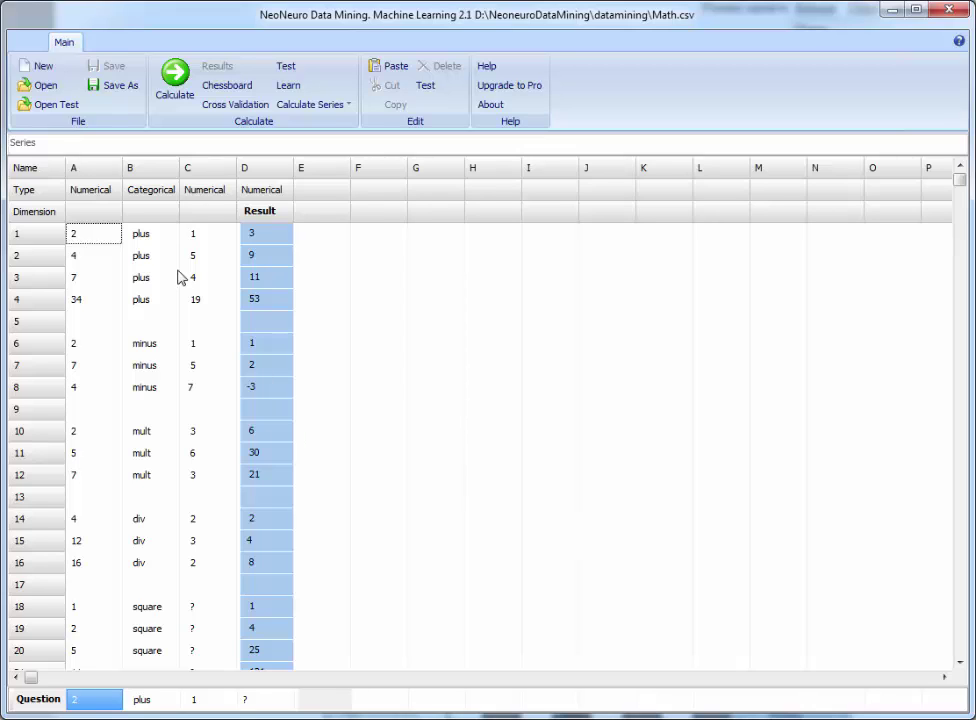
{"action": "left_click", "coordinate": [130, 248]}
{"action": "left_click", "coordinate": [170, 278]}
{"action": "left_click", "coordinate": [213, 281]}
{"action": "left_click", "coordinate": [265, 282]}
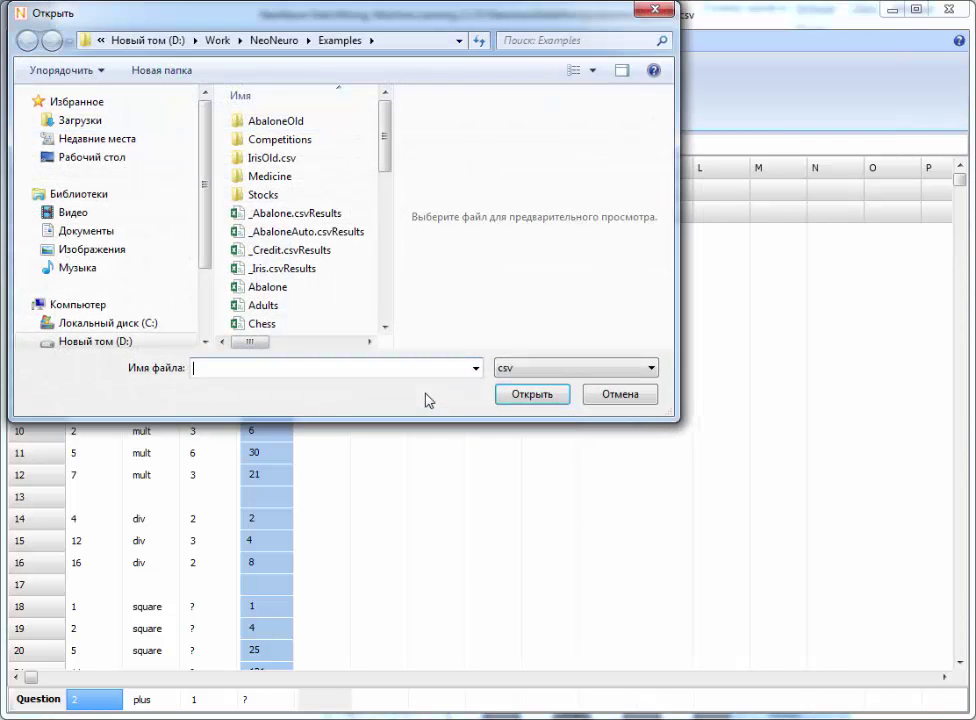
- Open the Chess dataset from the NeoNeuro Examples folder
{"action": "left_click_drag", "start_coordinate": [381, 151], "coordinate": [380, 185]}
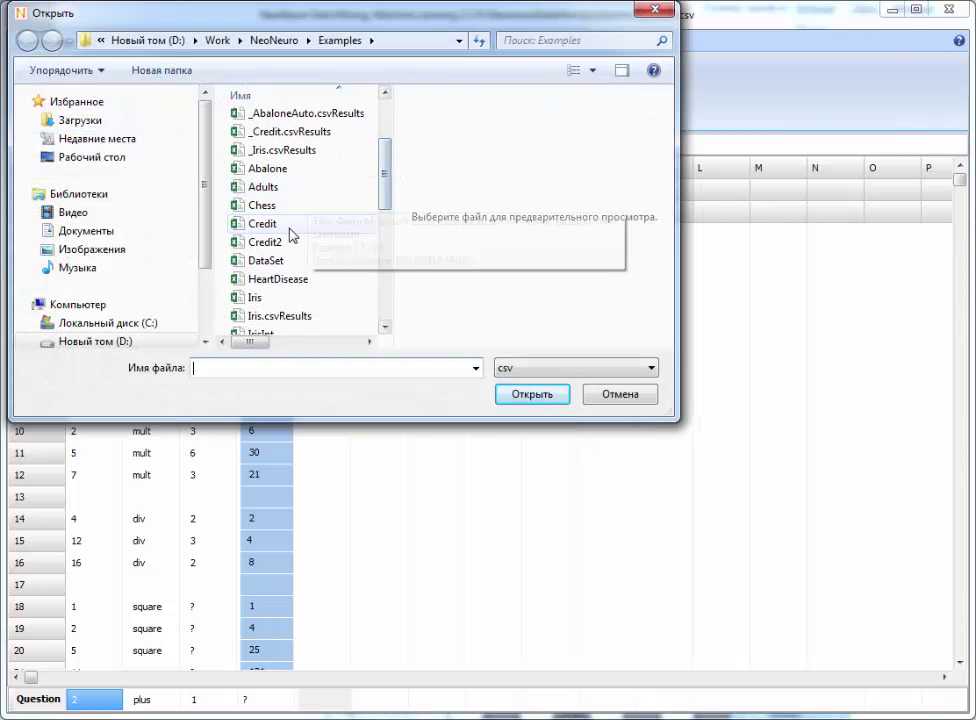
{"action": "double_click", "coordinate": [290, 206]}
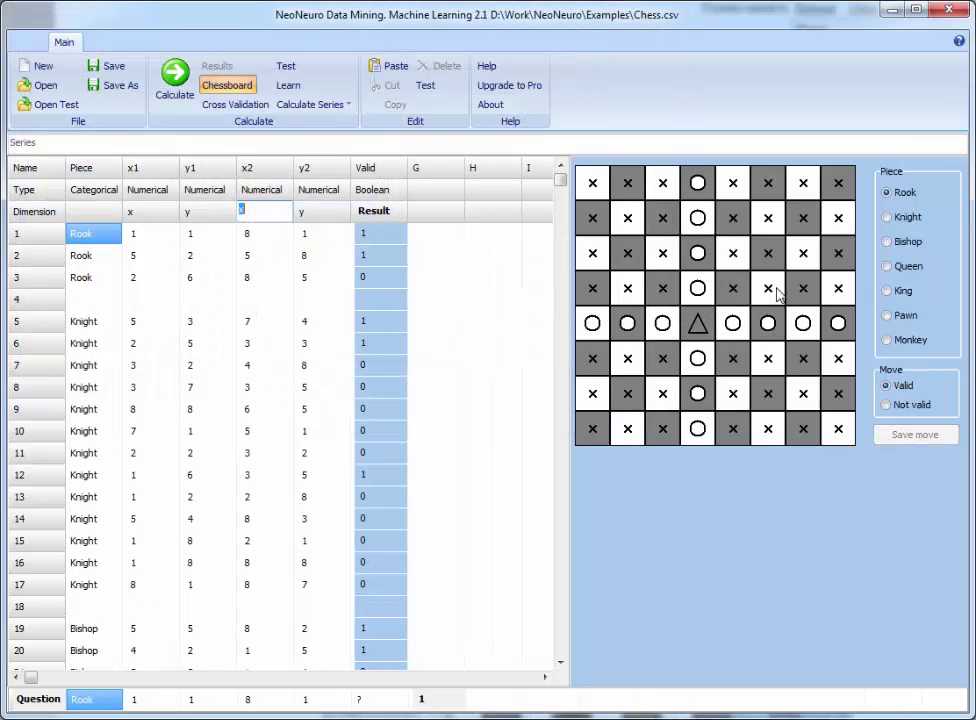
- View the valid moves of a rook from several chessboard squares and of a bishop from the fourth square of the fifth row
{"action": "left_click", "coordinate": [774, 290]}
{"action": "left_click", "coordinate": [697, 393]}
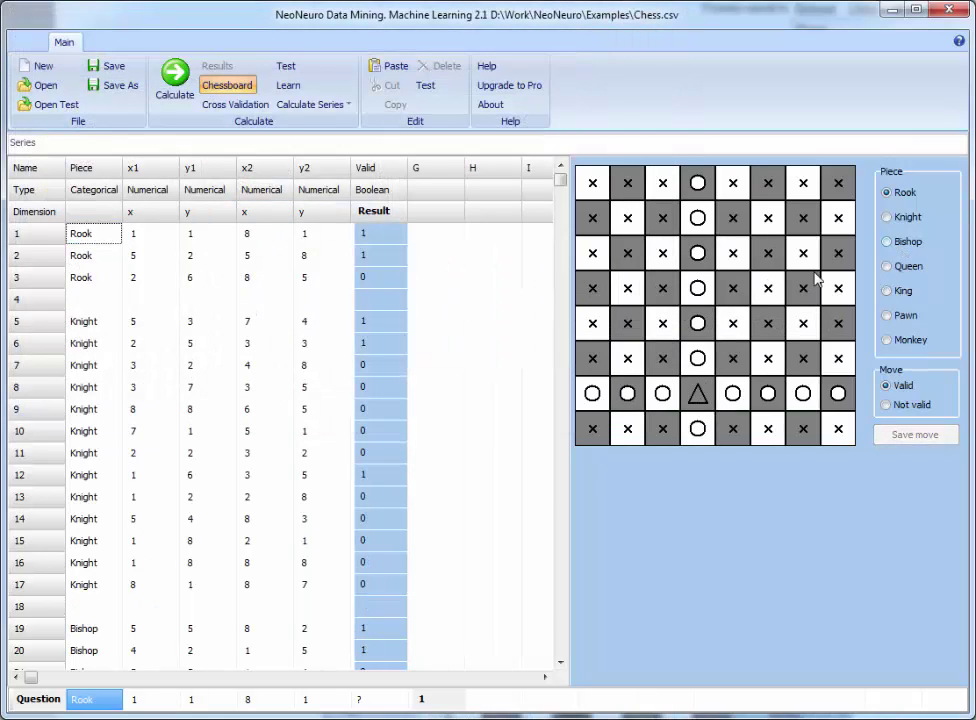
{"action": "left_click", "coordinate": [767, 288]}
{"action": "left_click", "coordinate": [925, 242]}
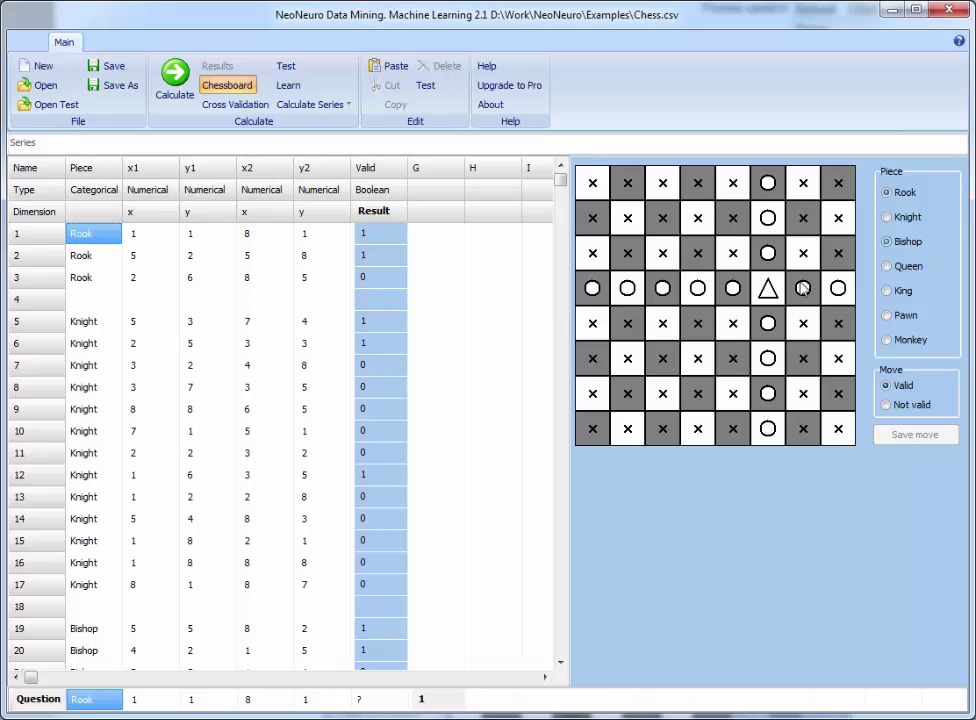
{"action": "left_click", "coordinate": [699, 324]}
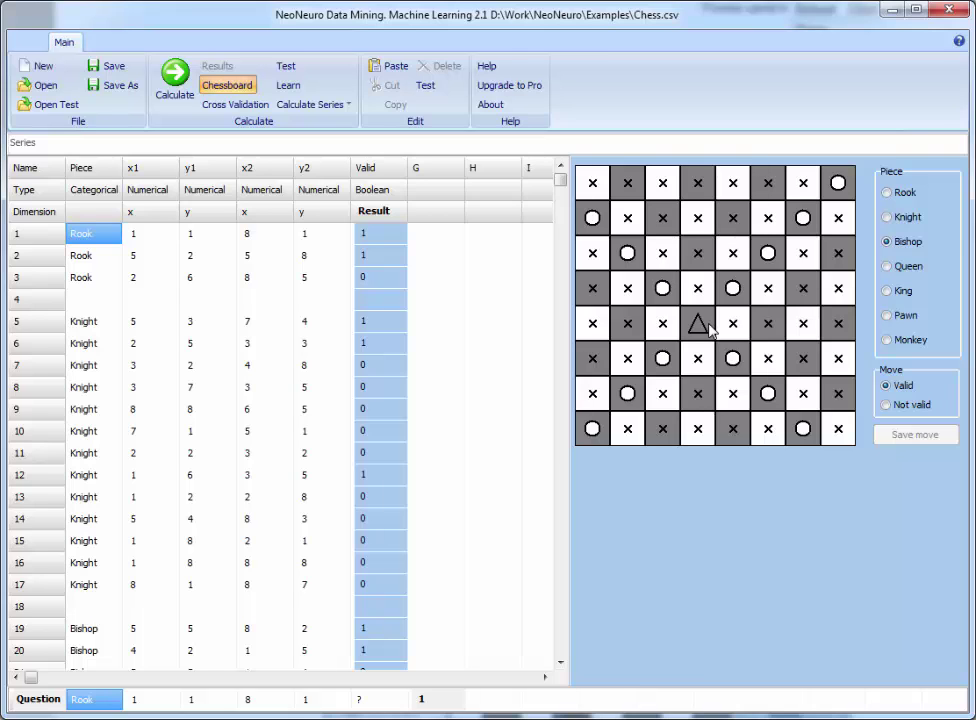
- Open the Wine dataset from the Examples folder without saving the Chess changes, and run the calculation on it
{"action": "left_click", "coordinate": [52, 87]}
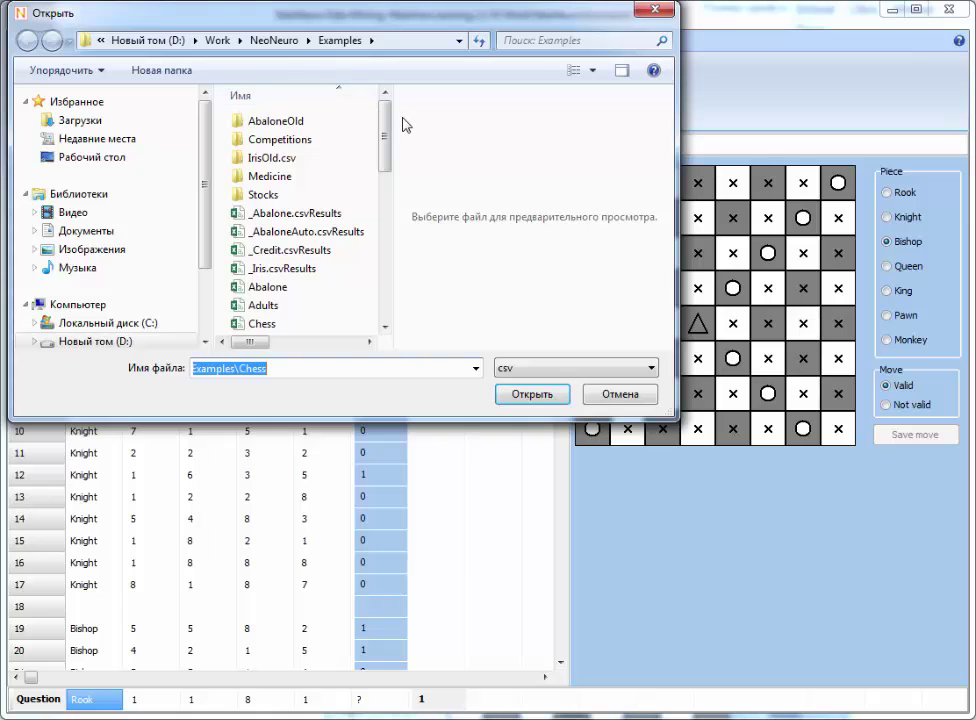
{"action": "left_click_drag", "start_coordinate": [385, 128], "coordinate": [390, 290]}
{"action": "double_click", "coordinate": [300, 290]}
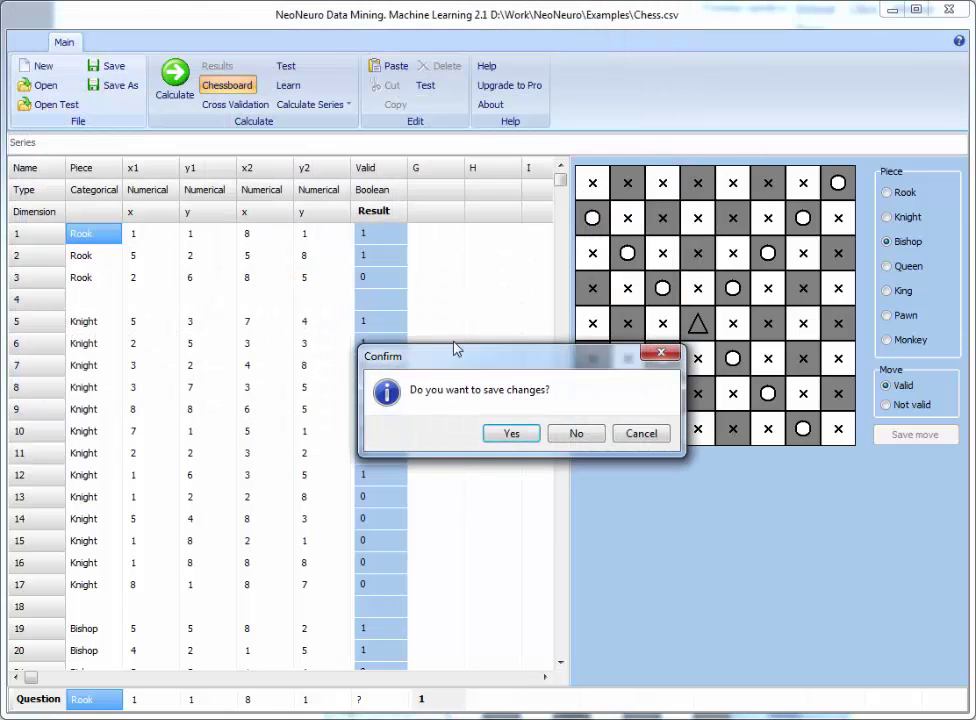
{"action": "left_click", "coordinate": [578, 437]}
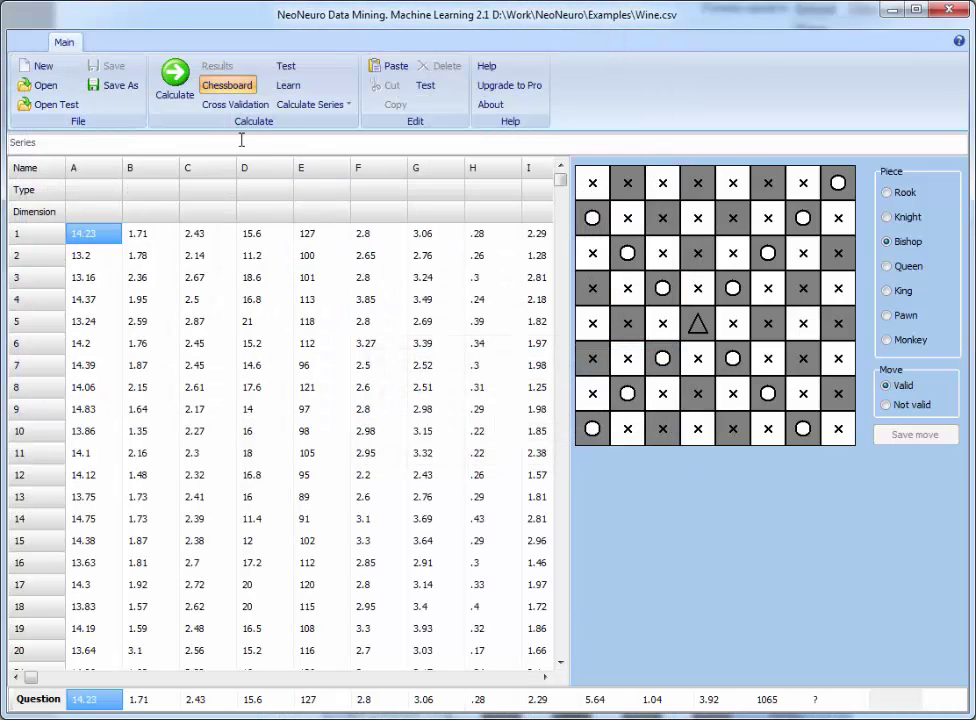
{"action": "left_click", "coordinate": [175, 80]}
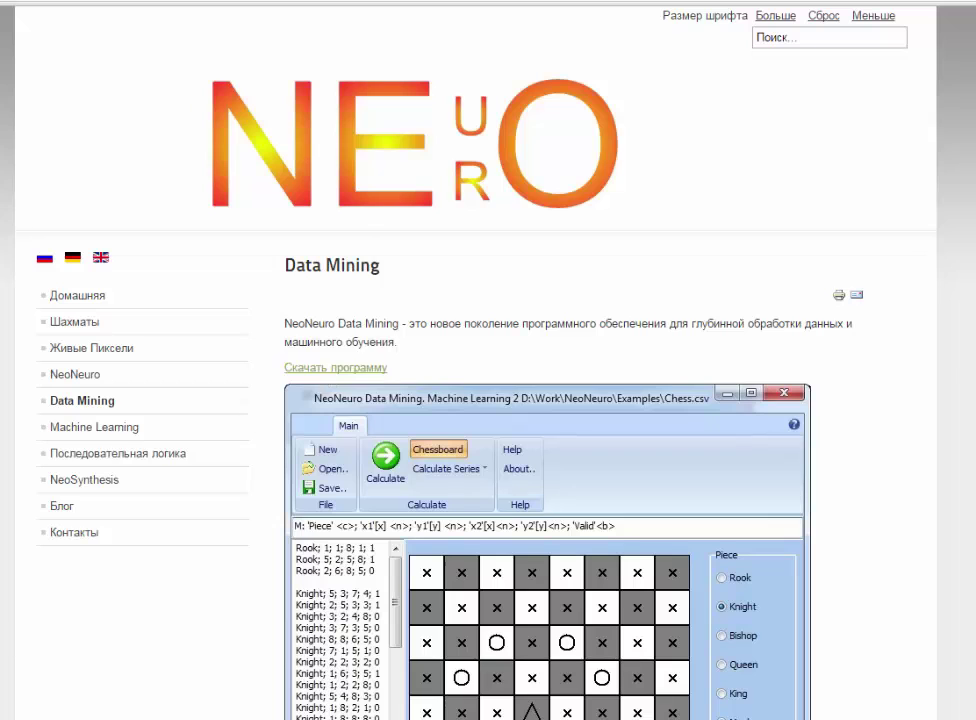
- Switch to Total Commander, look into the NeoneuroDataMining folder and start DataMining.exe from its datamining subfolder
{"action": "key", "text": "alt+Tab"}
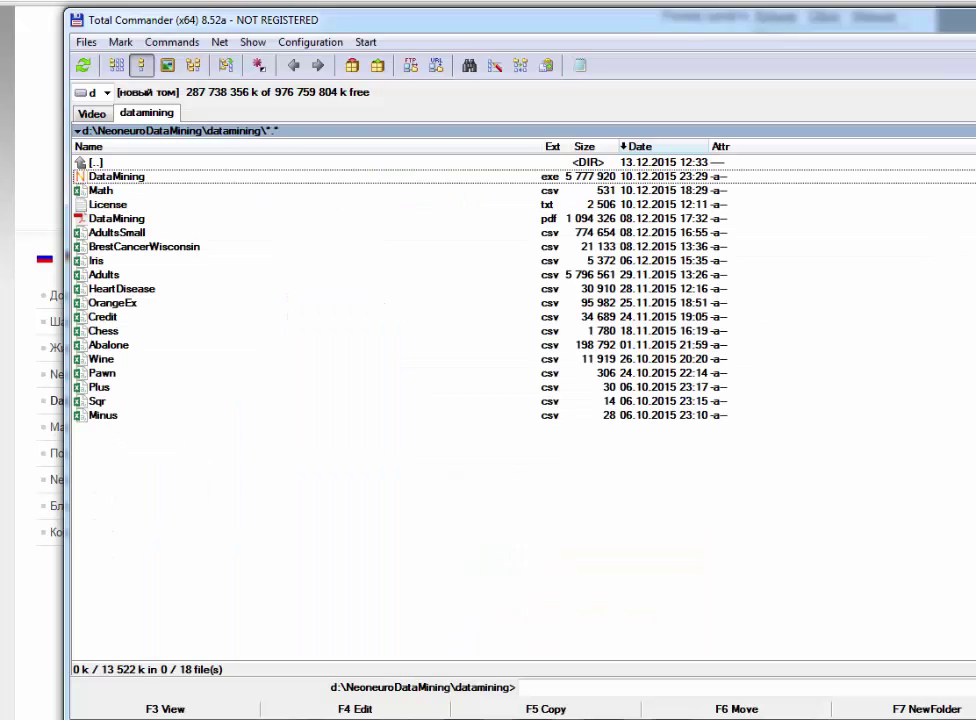
{"action": "double_click", "coordinate": [130, 157]}
{"action": "left_click", "coordinate": [131, 196]}
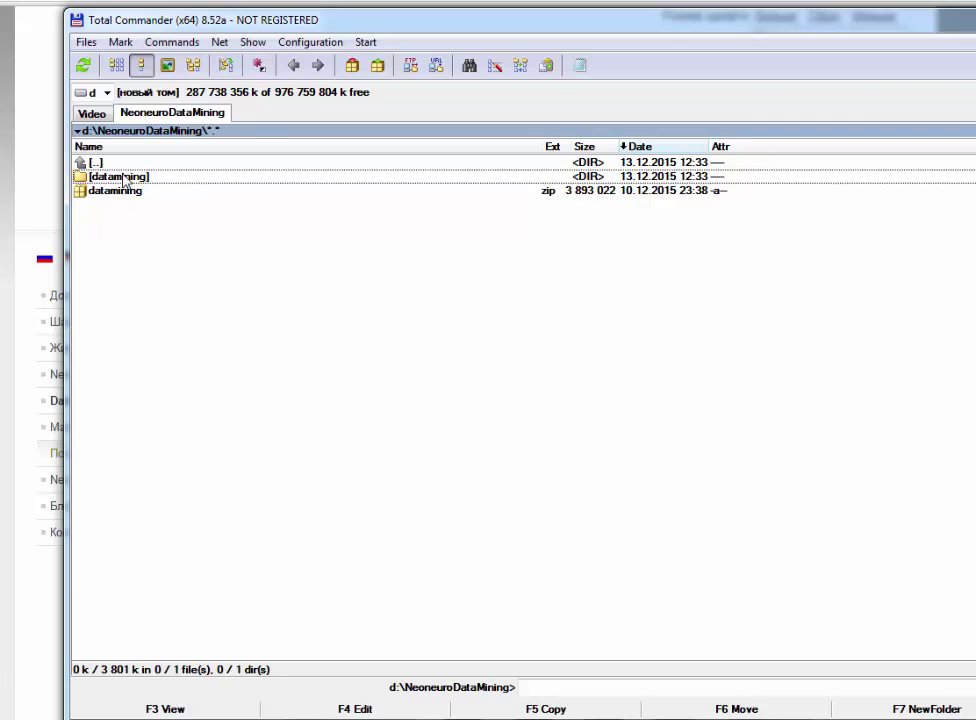
{"action": "double_click", "coordinate": [123, 179]}
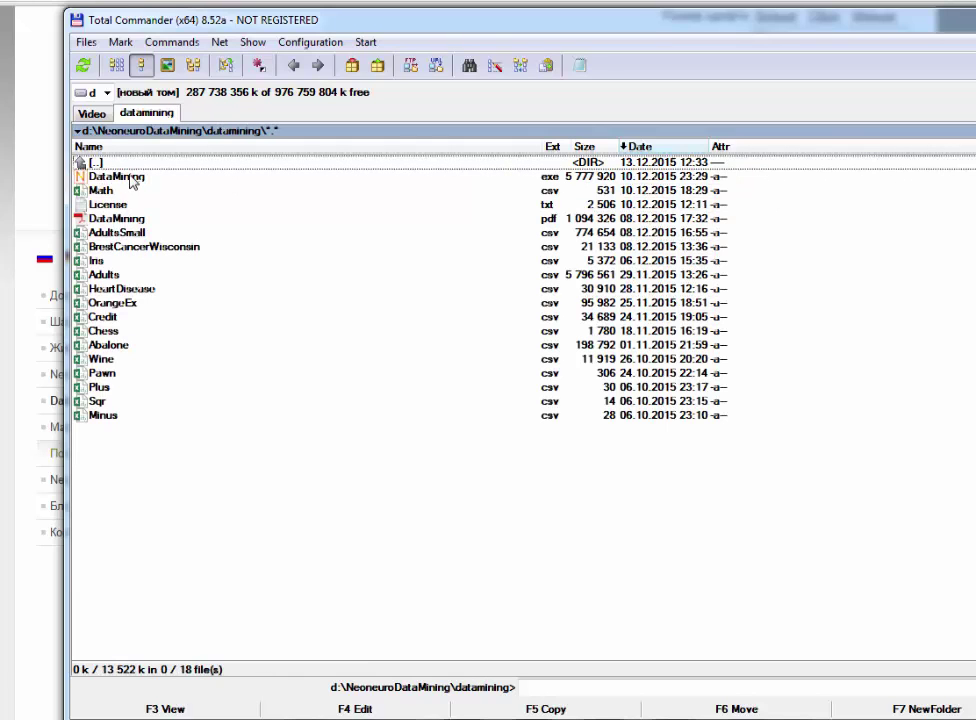
{"action": "left_click", "coordinate": [131, 178]}
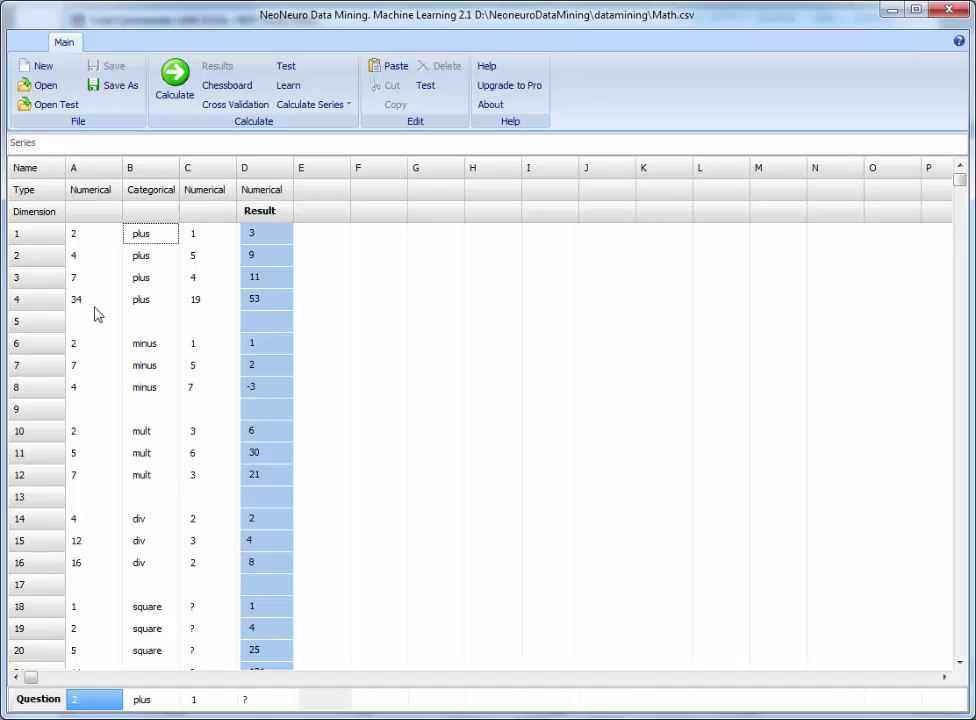
- Inspect the plus and minus training examples in the first eight rows of the Math table
{"action": "left_click", "coordinate": [81, 241]}
{"action": "left_click", "coordinate": [148, 240]}
{"action": "left_click", "coordinate": [220, 242]}
{"action": "left_click", "coordinate": [264, 242]}
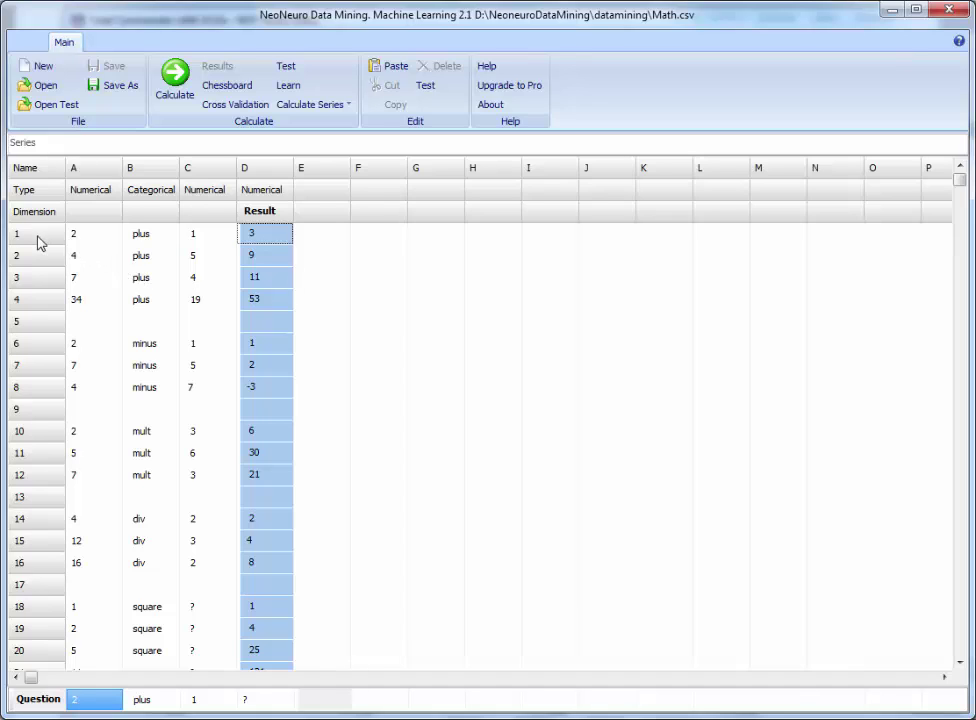
{"action": "left_click_drag", "start_coordinate": [78, 234], "coordinate": [222, 303]}
{"action": "left_click", "coordinate": [168, 388]}
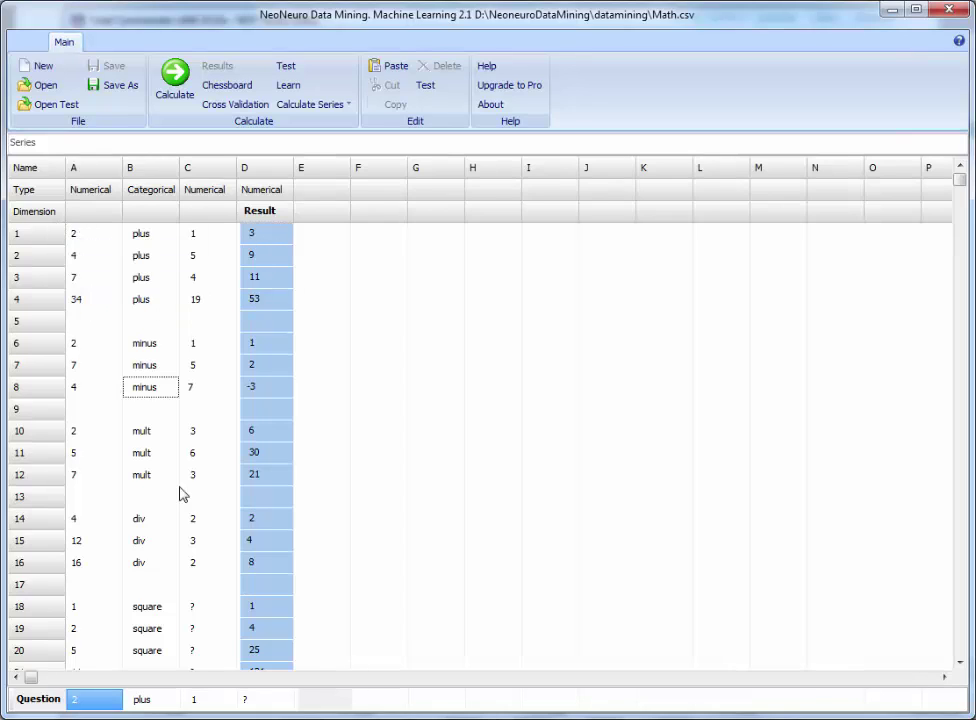
- Calculate the answer to the question 2 plus 1, and set the question's first operand to 45
{"action": "left_click", "coordinate": [173, 75]}
{"action": "left_click", "coordinate": [140, 702]}
{"action": "left_click", "coordinate": [208, 702]}
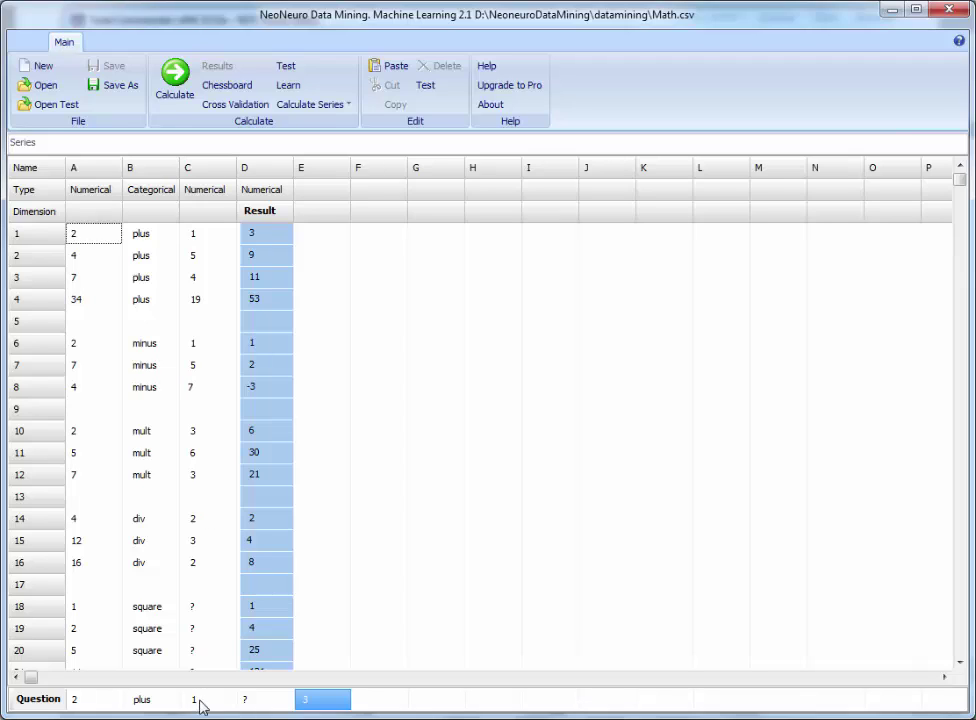
{"action": "left_click", "coordinate": [202, 705]}
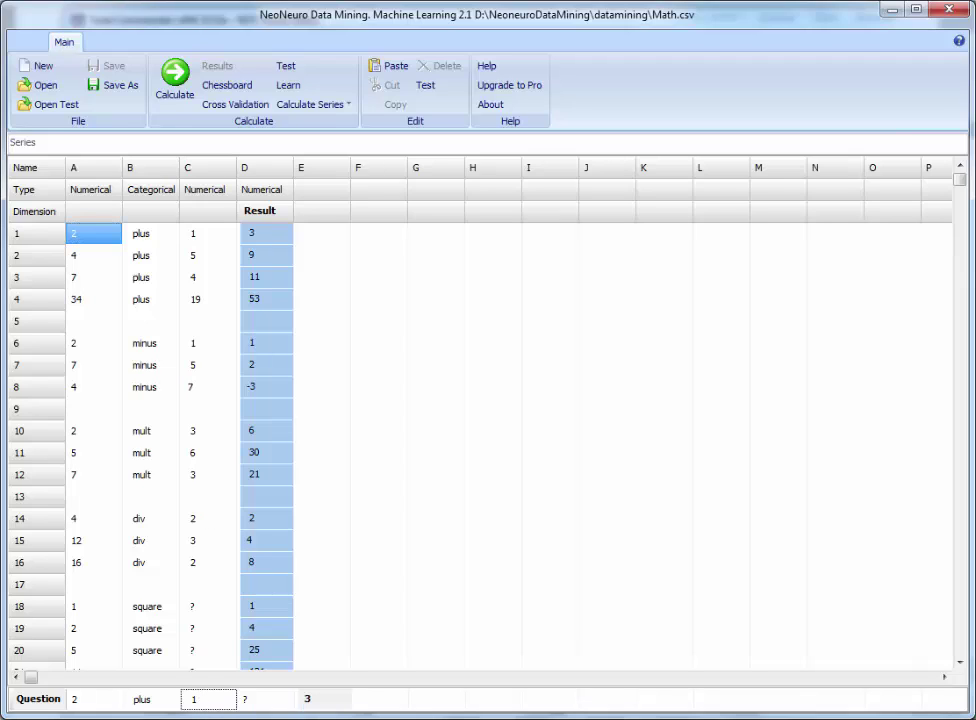
{"action": "left_click", "coordinate": [97, 704]}
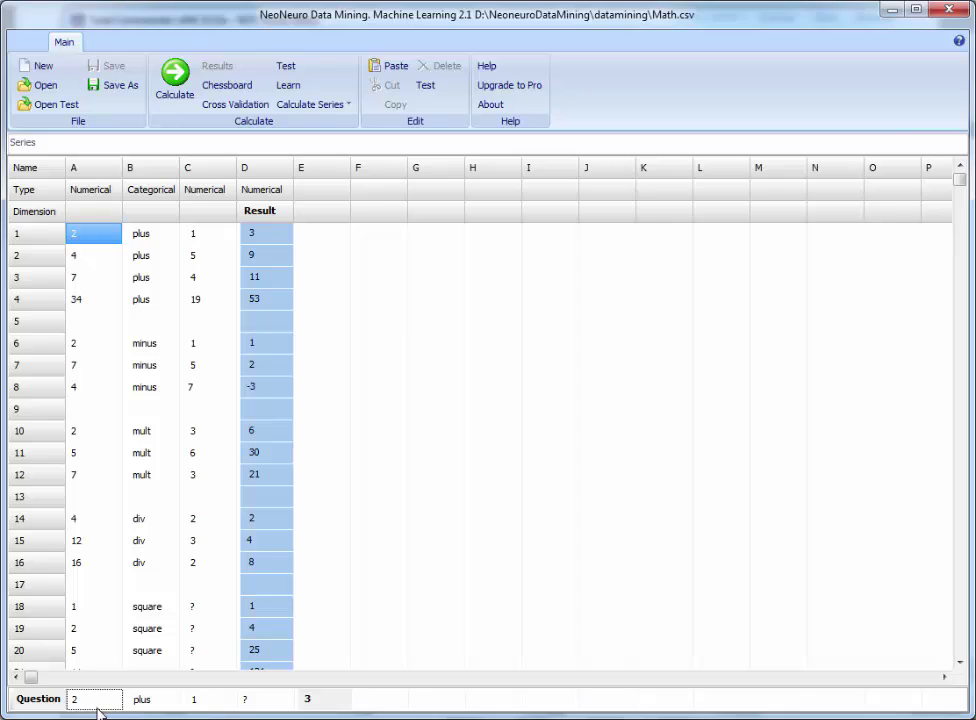
{"action": "type", "text": "45"}
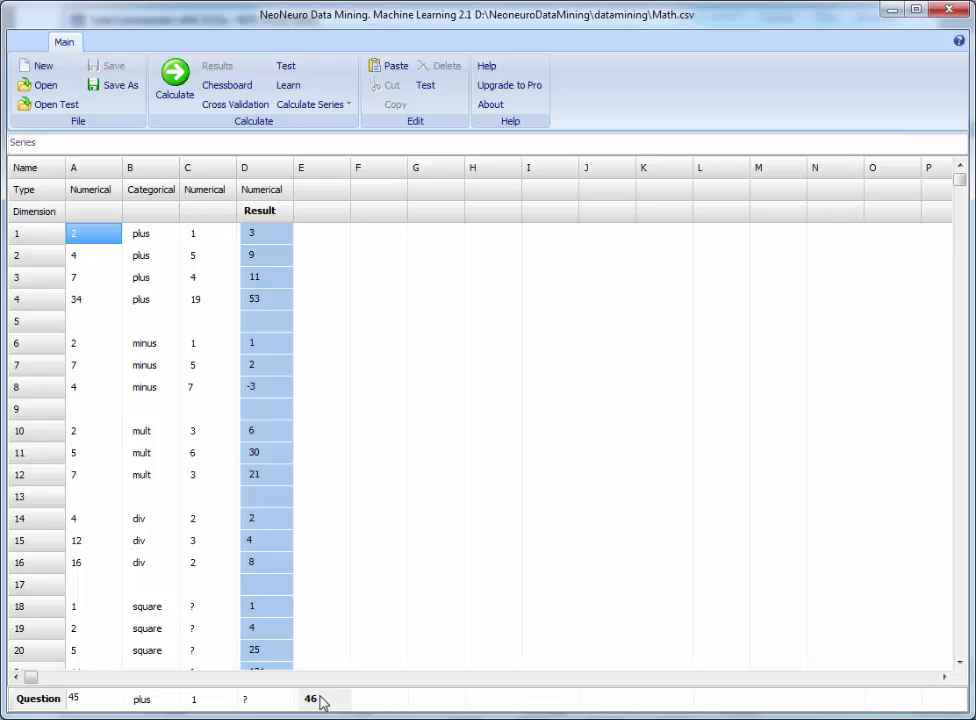
- Fill the empty row 5 with a deliberately wrong training example: 5, plus, 6 and the result 78
{"action": "left_click", "coordinate": [91, 329]}
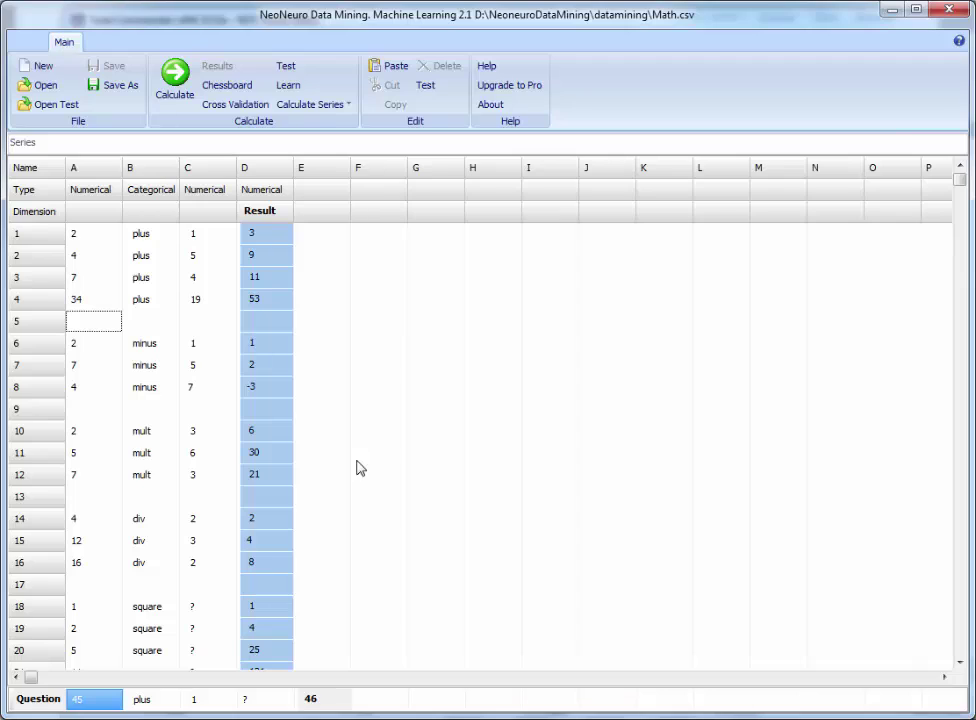
{"action": "type", "text": "5"}
{"action": "left_click", "coordinate": [155, 321]}
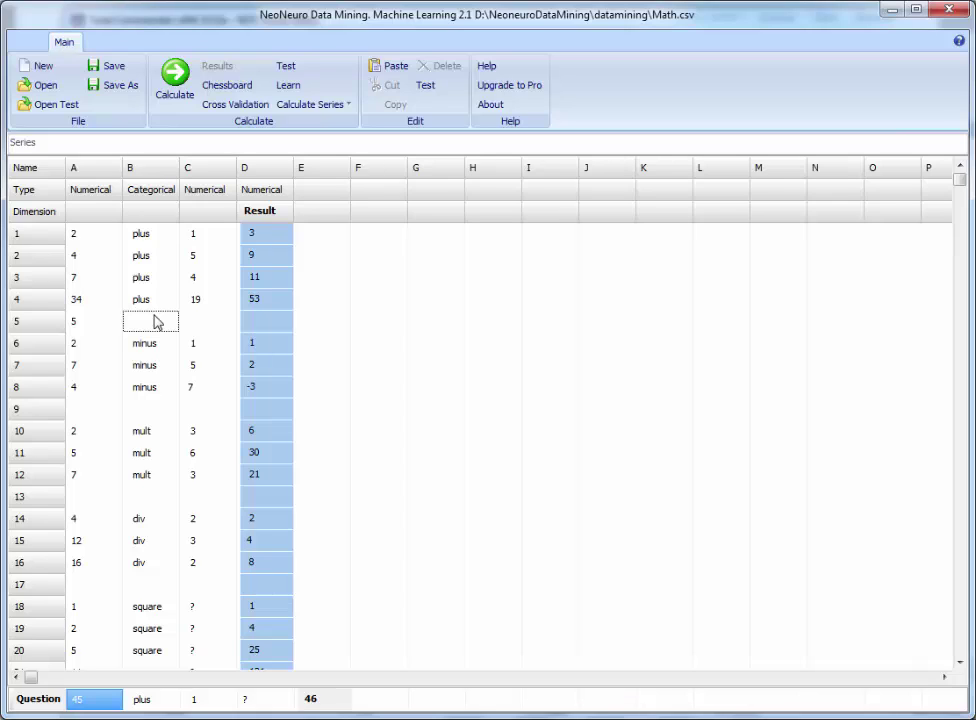
{"action": "type", "text": "plus"}
{"action": "left_click", "coordinate": [218, 335]}
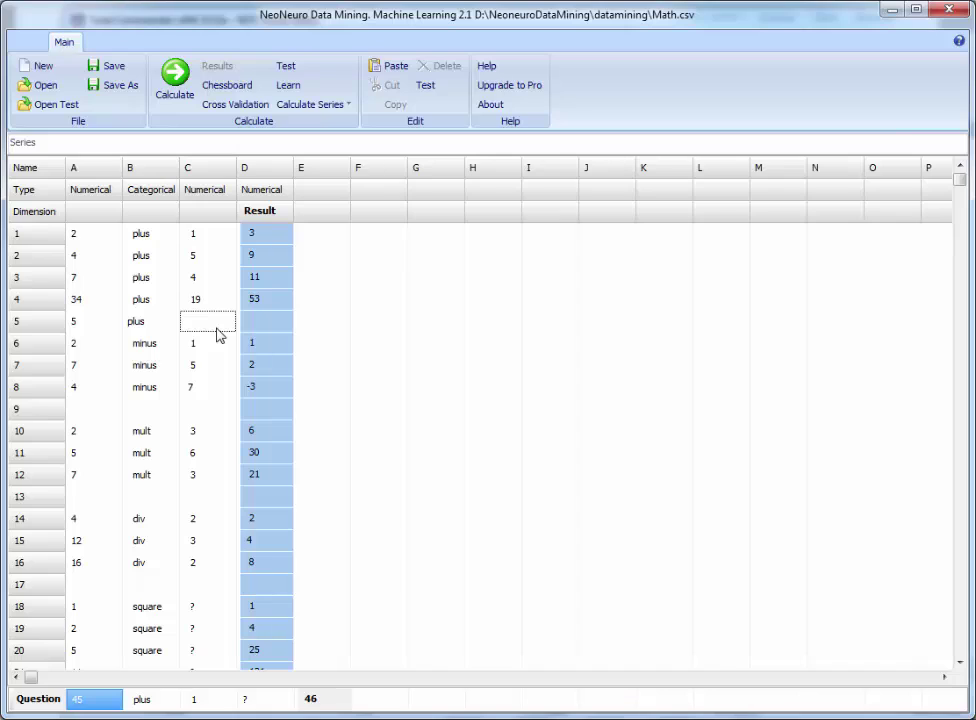
{"action": "type", "text": "6"}
{"action": "left_click", "coordinate": [260, 333]}
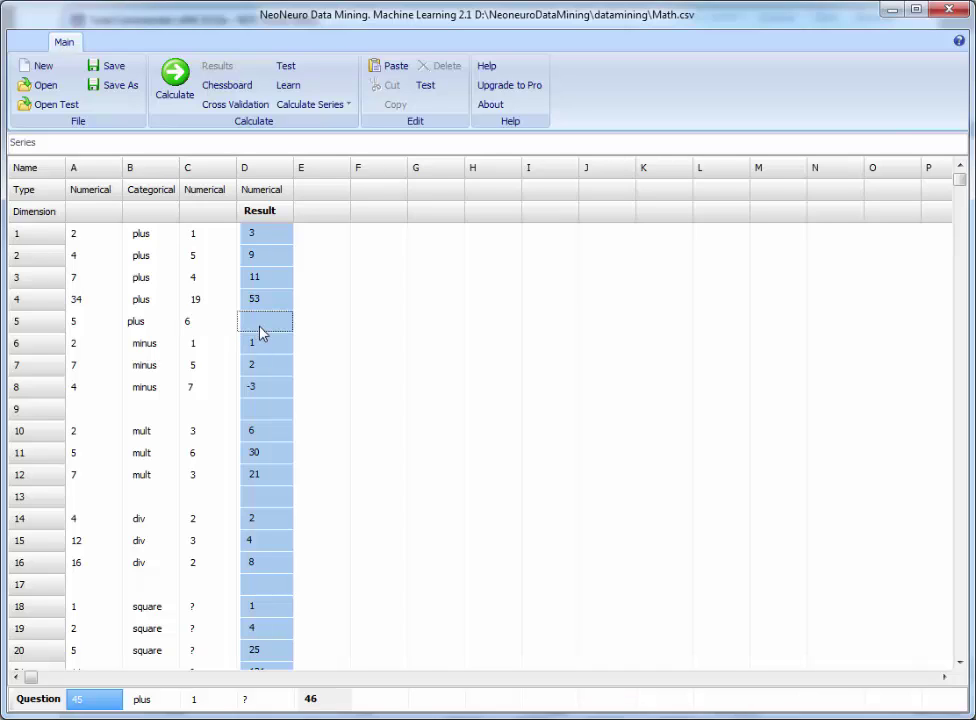
{"action": "type", "text": "78"}
{"action": "left_click", "coordinate": [200, 345]}
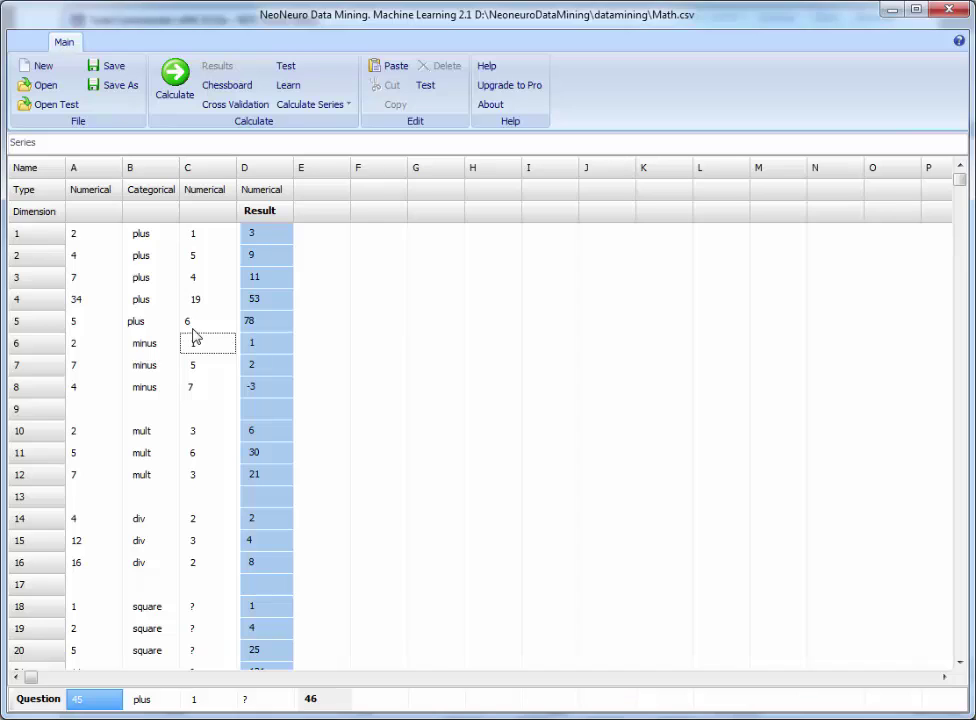
- Recalculate the question with the new example and widen column E to fit the answer
{"action": "left_click", "coordinate": [173, 88]}
{"action": "left_click_drag", "start_coordinate": [351, 169], "coordinate": [400, 166]}
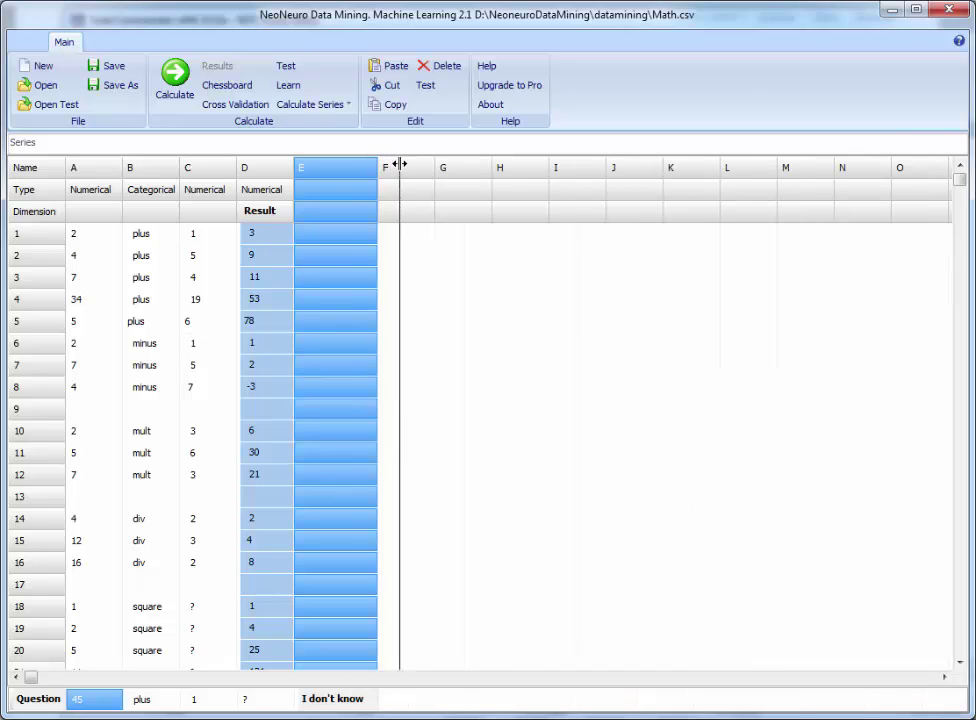
- Set the first operand in the question row to 5, keeping plus and 1 as the other inputs
{"action": "left_click", "coordinate": [152, 705]}
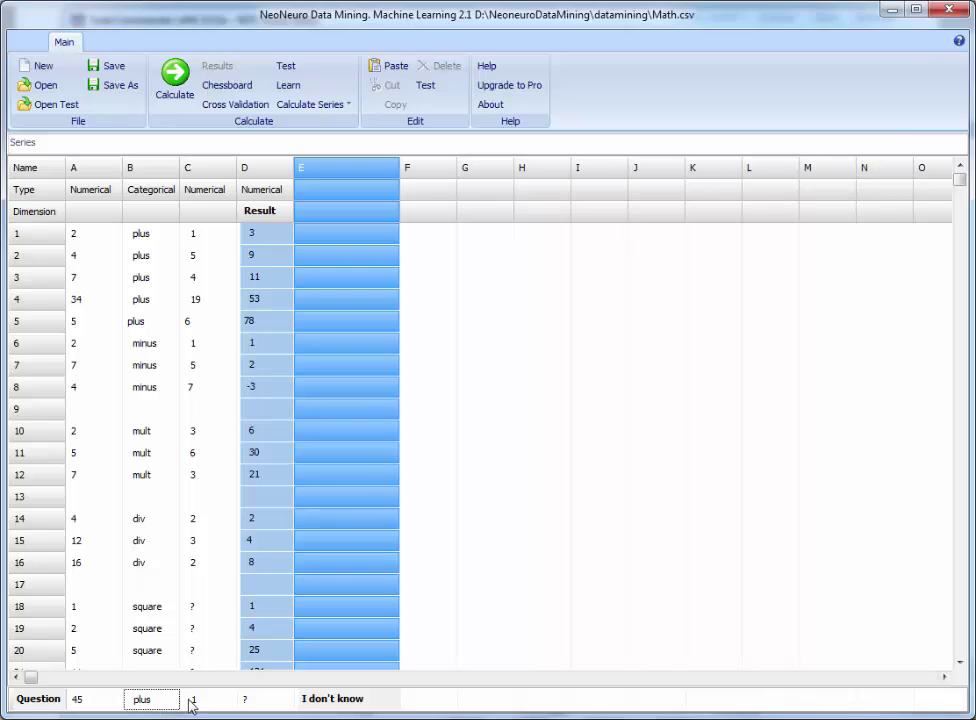
{"action": "left_click", "coordinate": [190, 700]}
{"action": "left_click", "coordinate": [100, 702]}
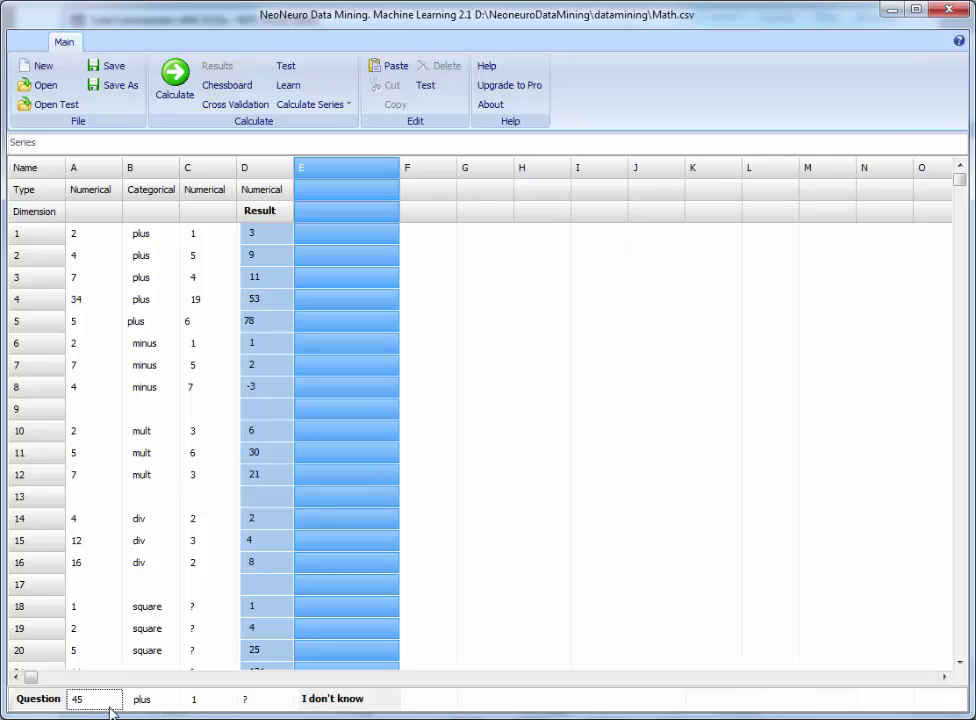
{"action": "type", "text": "5"}
{"action": "left_click", "coordinate": [162, 703]}
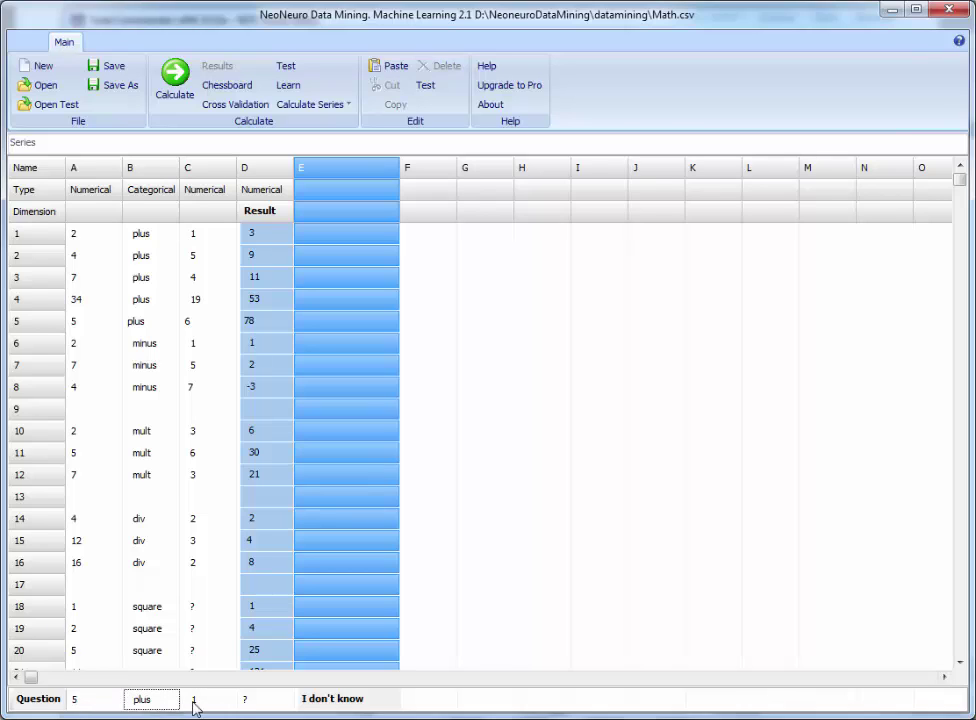
{"action": "left_click", "coordinate": [194, 705]}
{"action": "left_click", "coordinate": [243, 705]}
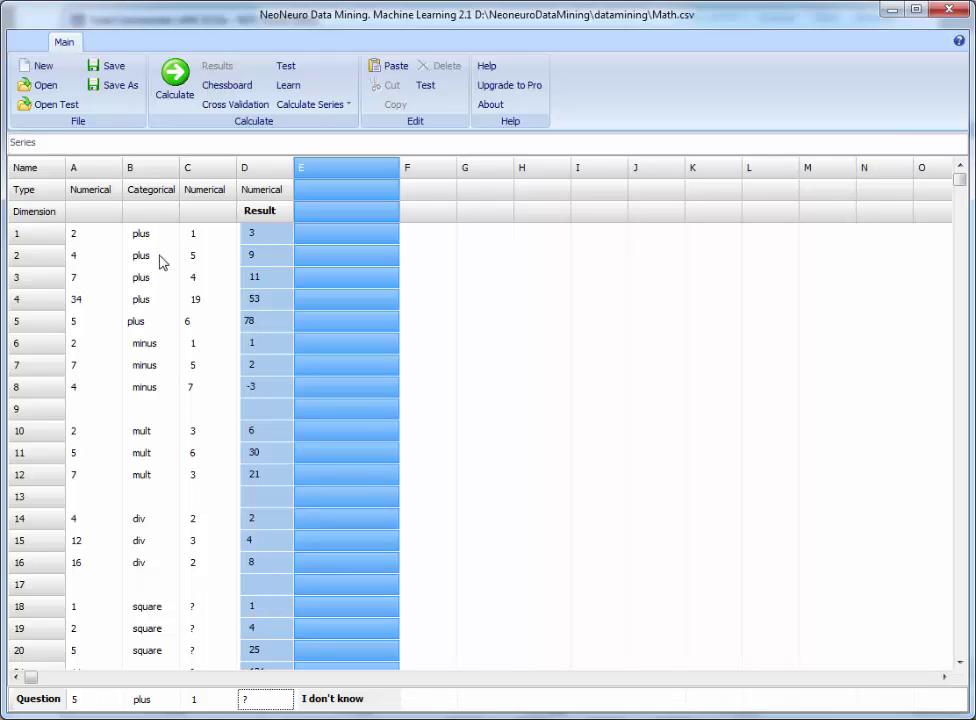
{"action": "left_click", "coordinate": [157, 330]}
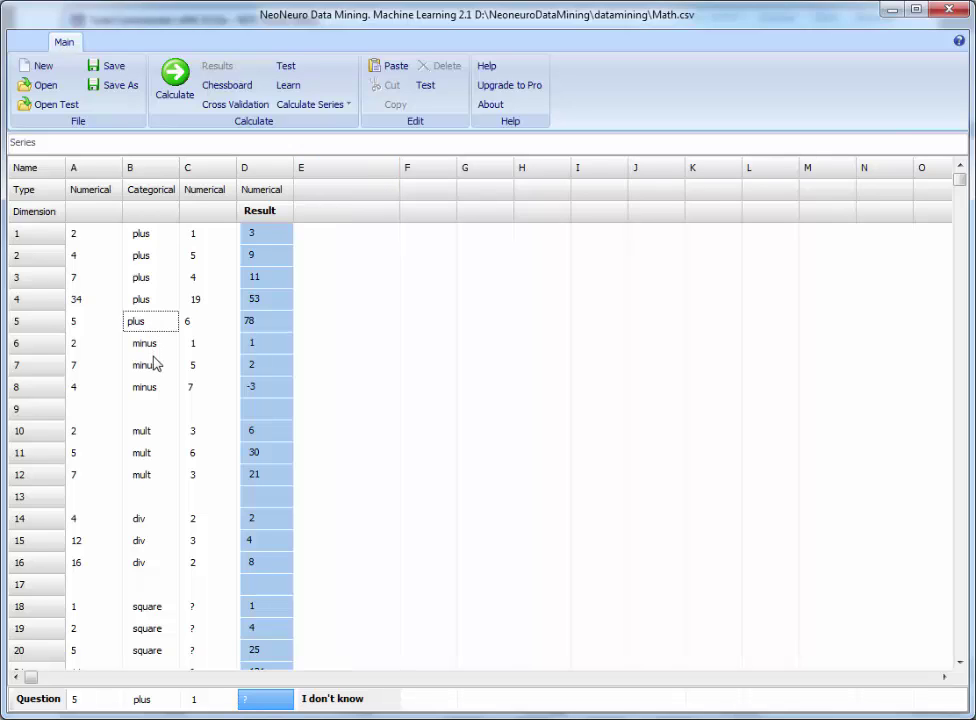
- Reopen the Math dataset from the NeoneuroDataMining\datamining folder on drive D, discarding the changes to the current table
{"action": "left_click", "coordinate": [40, 88]}
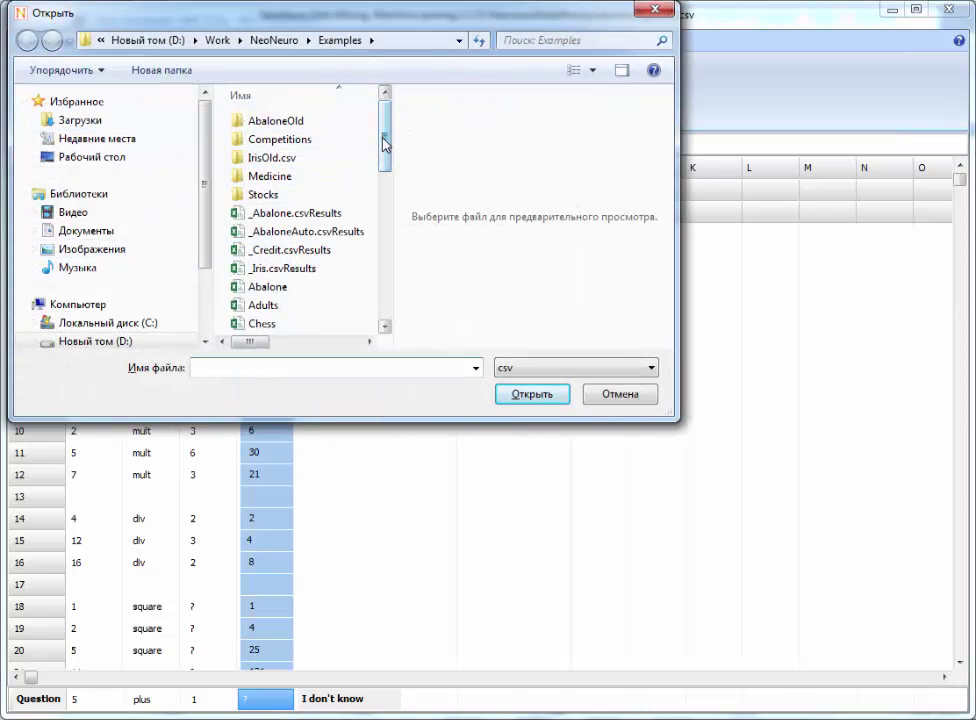
{"action": "left_click", "coordinate": [160, 40]}
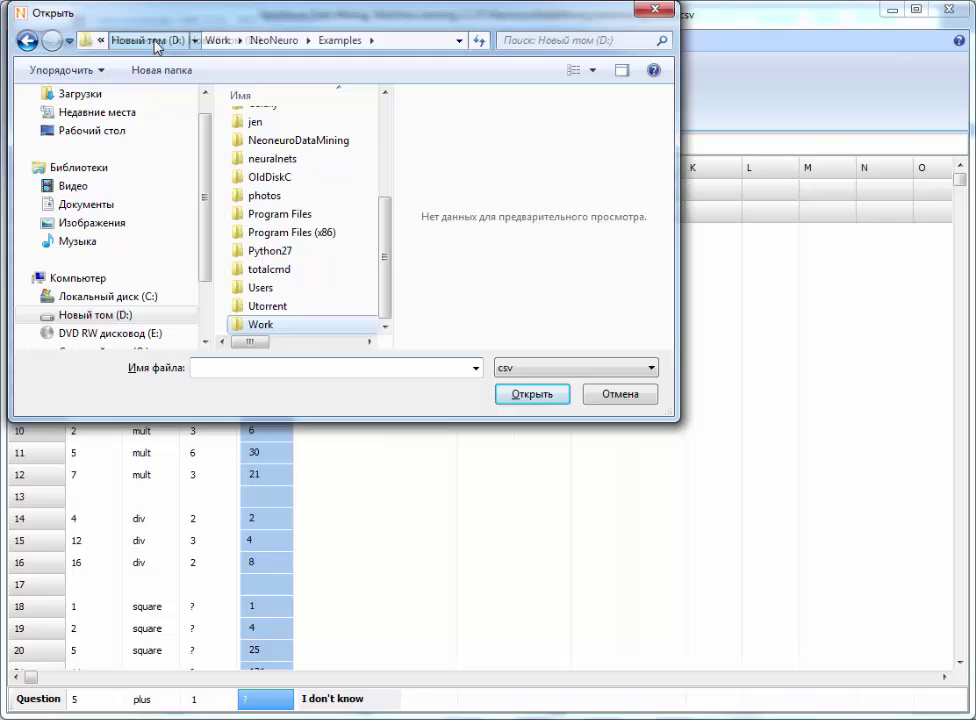
{"action": "double_click", "coordinate": [322, 142]}
{"action": "double_click", "coordinate": [300, 123]}
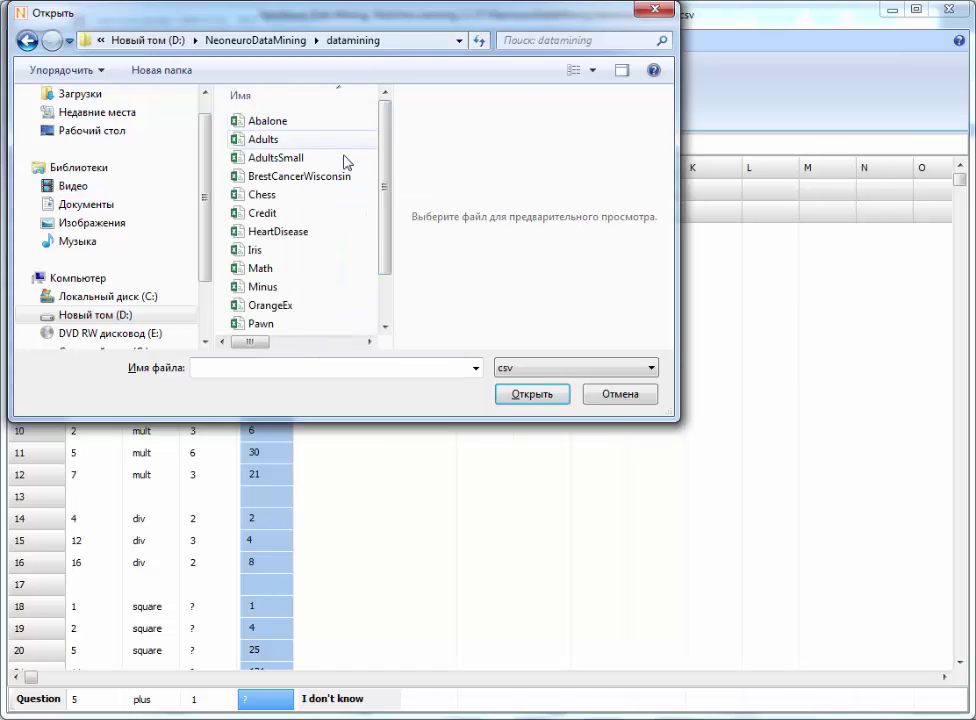
{"action": "scroll", "coordinate": [388, 300], "scroll_direction": "down", "scroll_amount": 1}
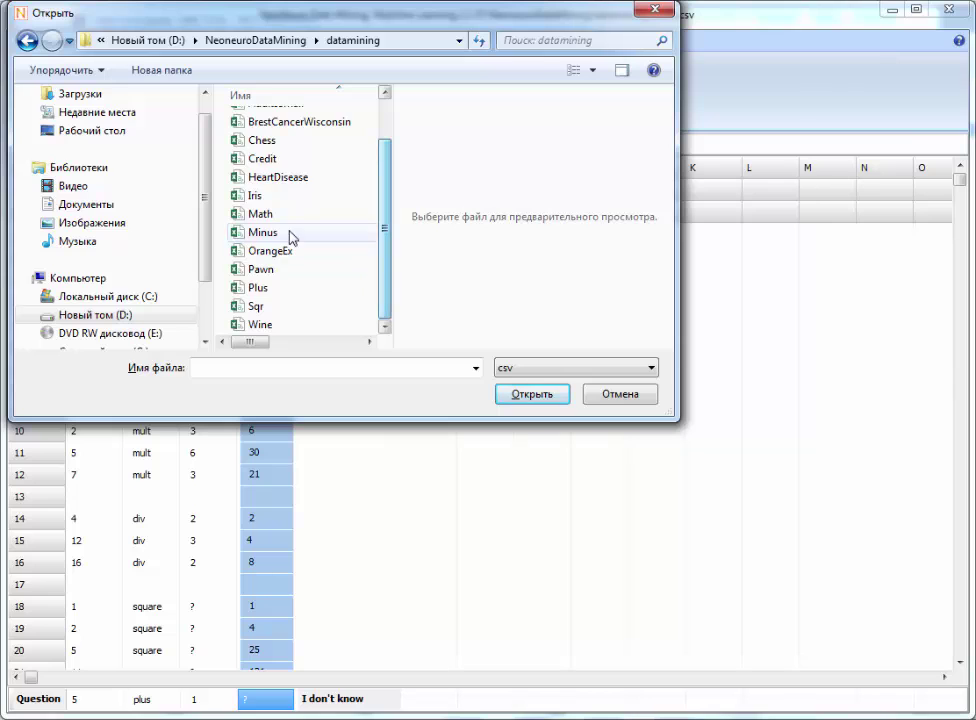
{"action": "double_click", "coordinate": [260, 213]}
{"action": "left_click", "coordinate": [538, 442]}
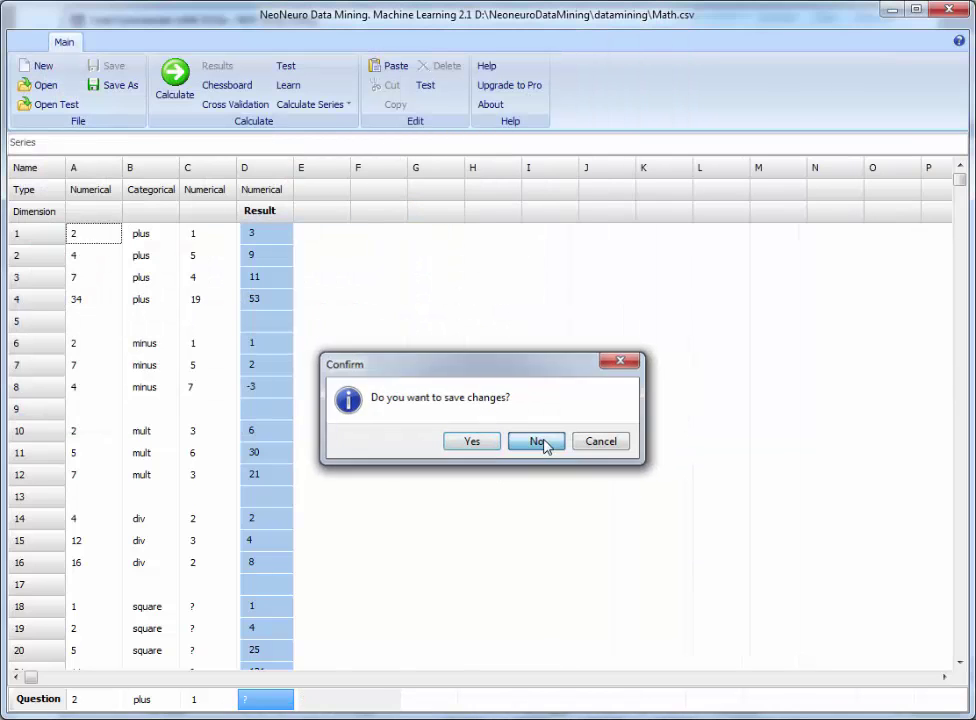
- Calculate the reopened table's question 2 plus 1, and change the question to 2 minus 34
{"action": "left_click", "coordinate": [175, 80]}
{"action": "left_click", "coordinate": [152, 702]}
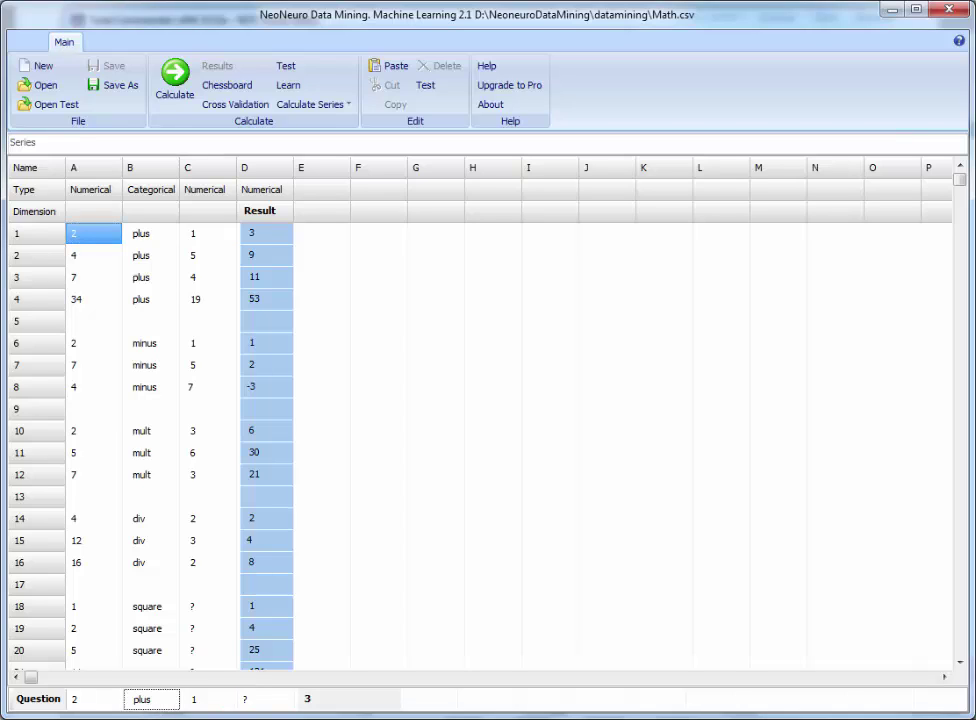
{"action": "type", "text": "minus"}
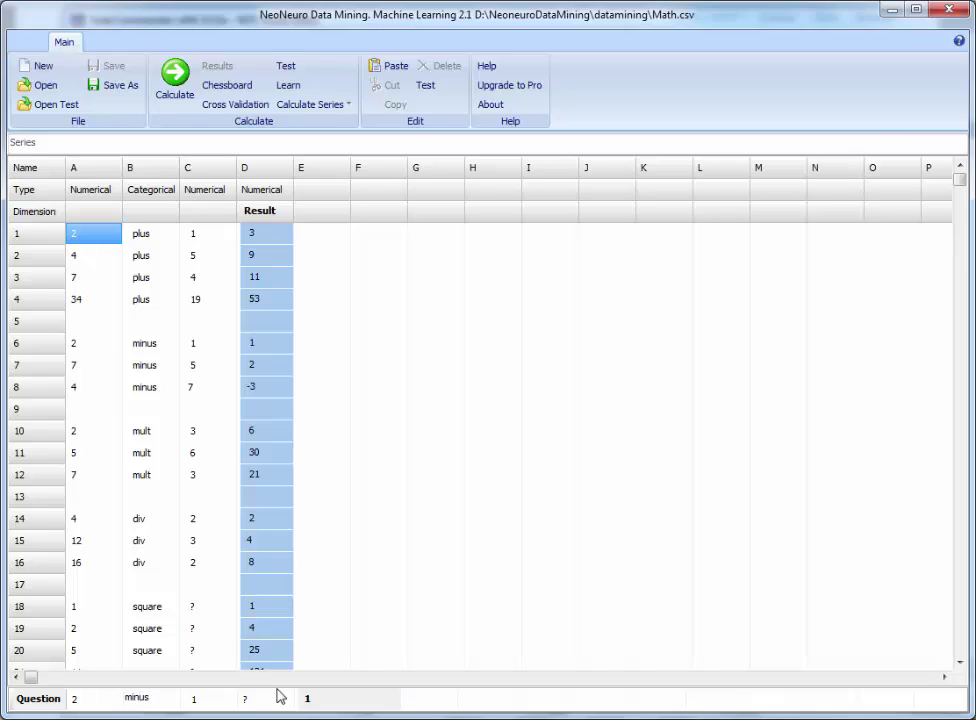
{"action": "left_click", "coordinate": [208, 700]}
{"action": "type", "text": "34"}
- Review the remaining training examples in the Math table, from the div rows down to the square, and and xor rows
{"action": "left_click", "coordinate": [150, 549]}
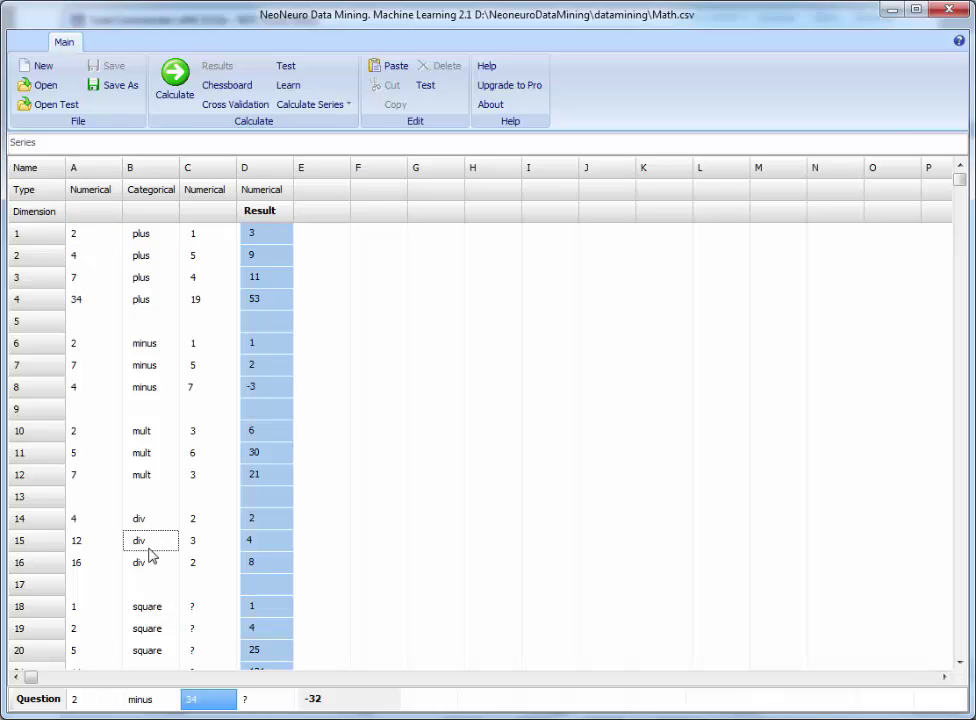
{"action": "key", "text": "Down"}
{"action": "key", "text": "Down"}
{"action": "key", "text": "Down"}
{"action": "key", "text": "Down"}
{"action": "key", "text": "Down"}
{"action": "key", "text": "Down"}
{"action": "key", "text": "Down"}
{"action": "key", "text": "Down"}
{"action": "key", "text": "Down"}
{"action": "key", "text": "Down"}
{"action": "key", "text": "Down"}
{"action": "key", "text": "Down"}
{"action": "key", "text": "Down"}
{"action": "key", "text": "Down"}
{"action": "key", "text": "Down"}
{"action": "key", "text": "Down"}
{"action": "key", "text": "Down"}
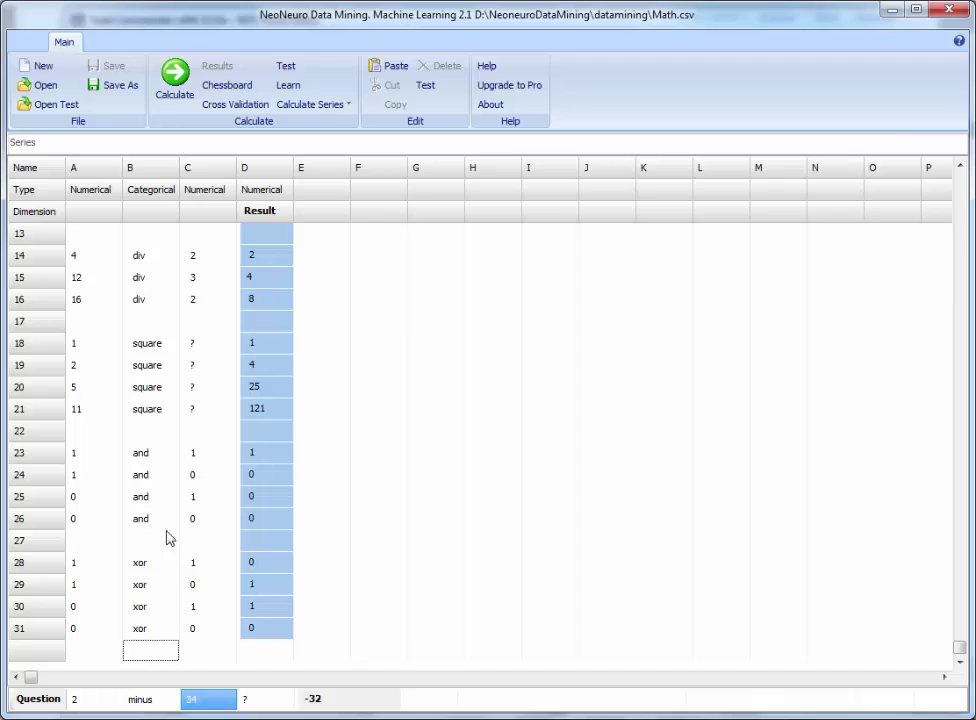
{"action": "left_click", "coordinate": [155, 478]}
{"action": "left_click", "coordinate": [157, 603]}
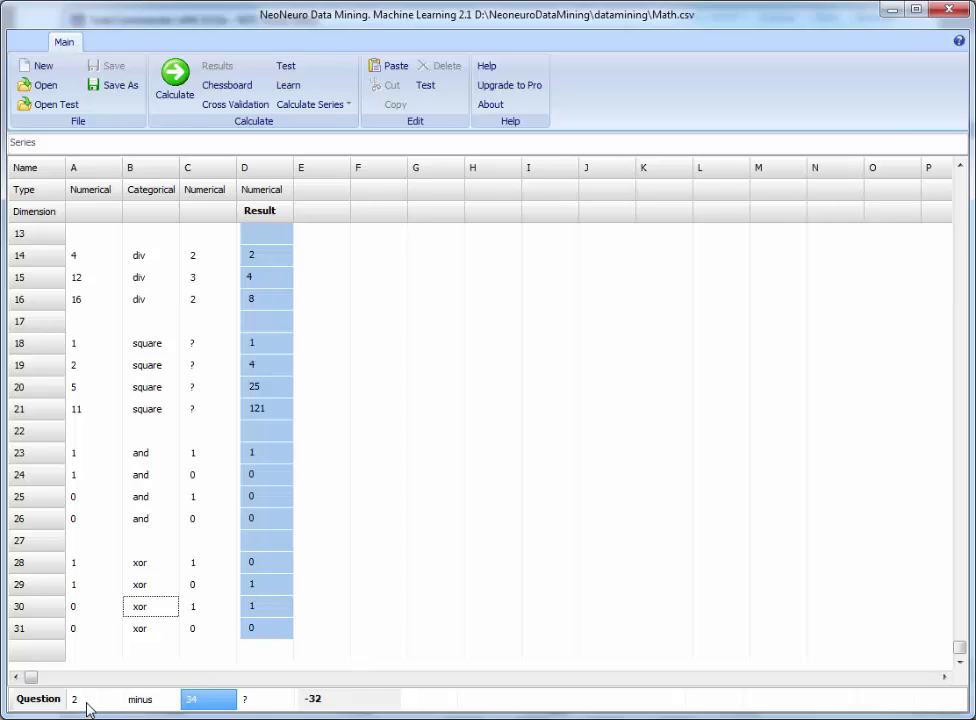
- Change the question row to ask for 1 xor 0
{"action": "left_click", "coordinate": [116, 700]}
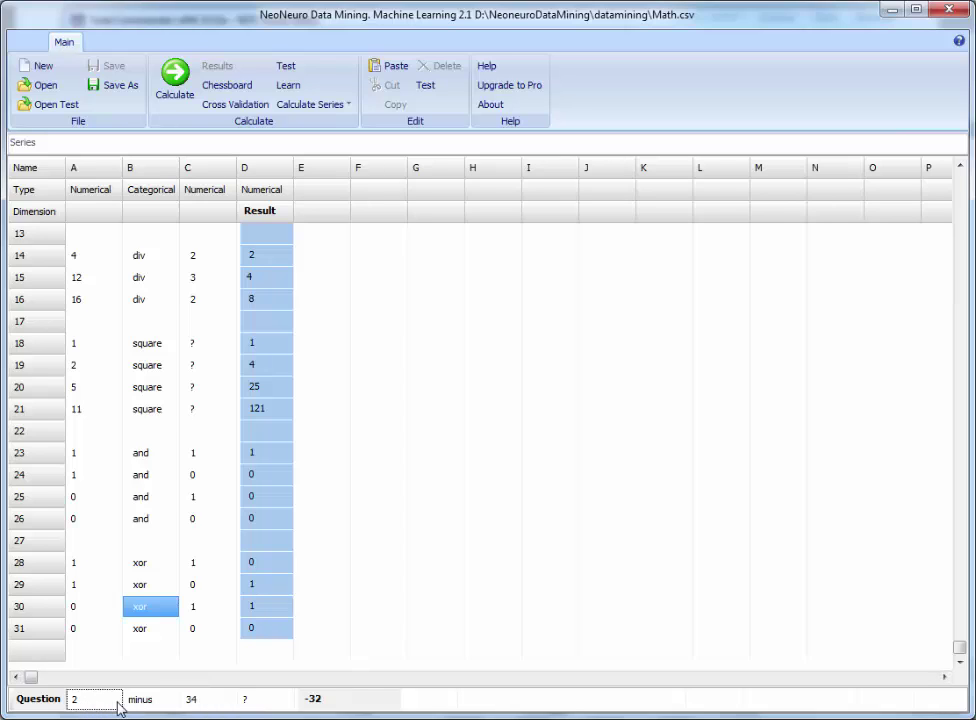
{"action": "type", "text": "1"}
{"action": "left_click", "coordinate": [146, 706]}
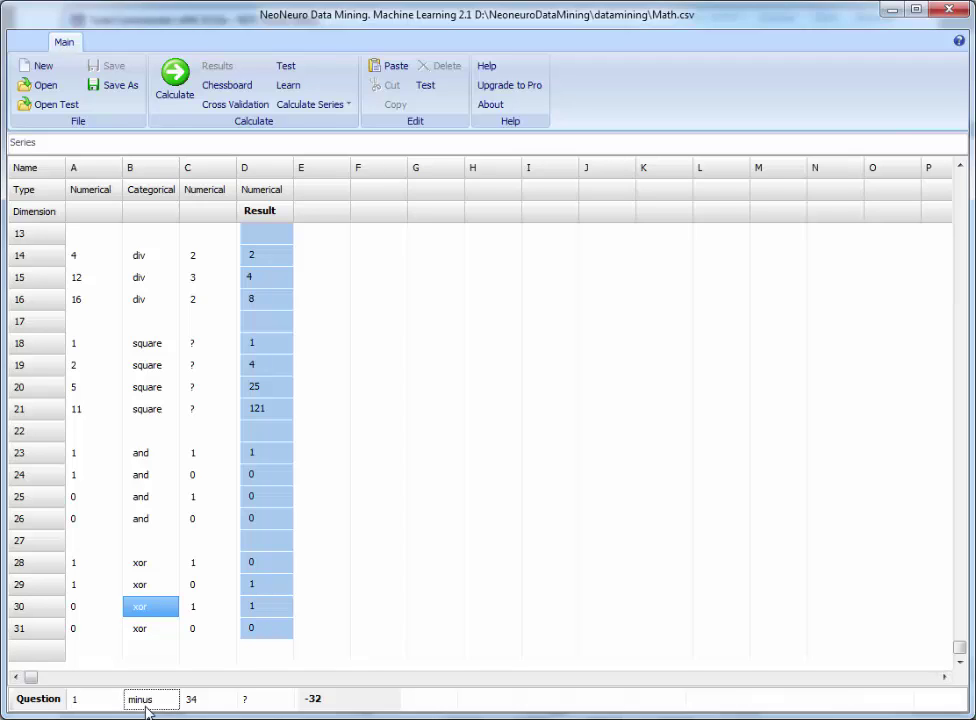
{"action": "type", "text": "xor"}
{"action": "key", "text": "Tab"}
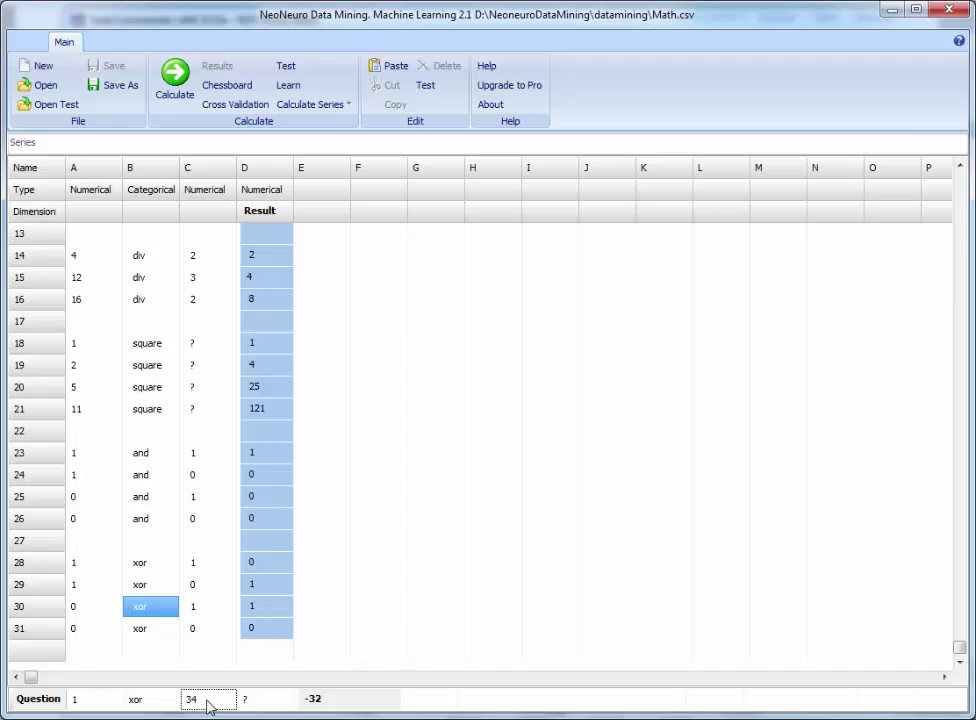
{"action": "type", "text": "0"}
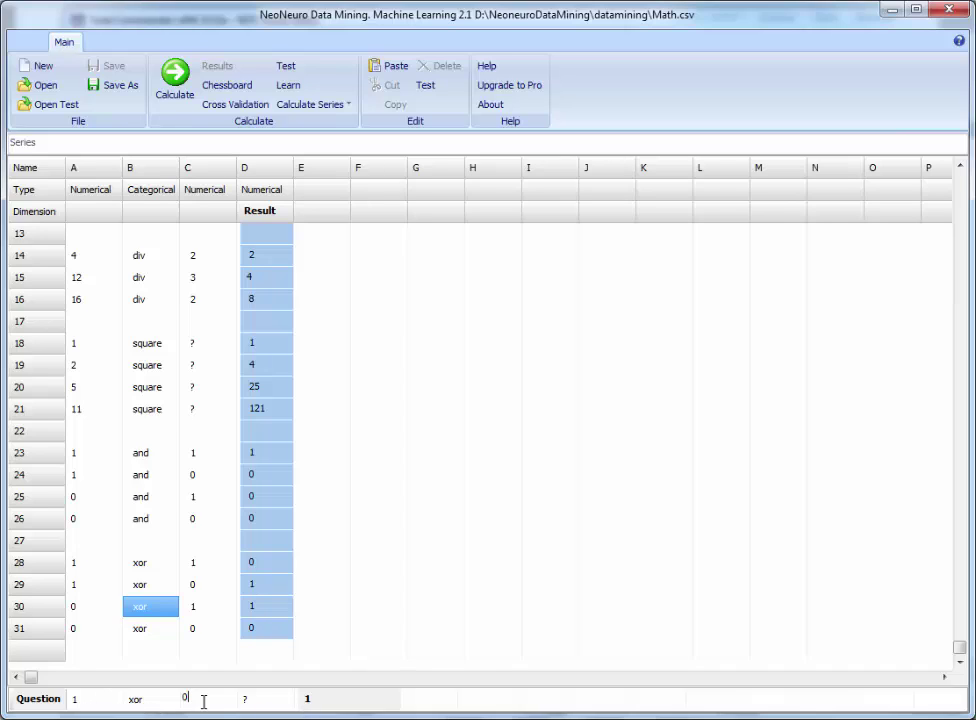
{"action": "left_click", "coordinate": [152, 453]}
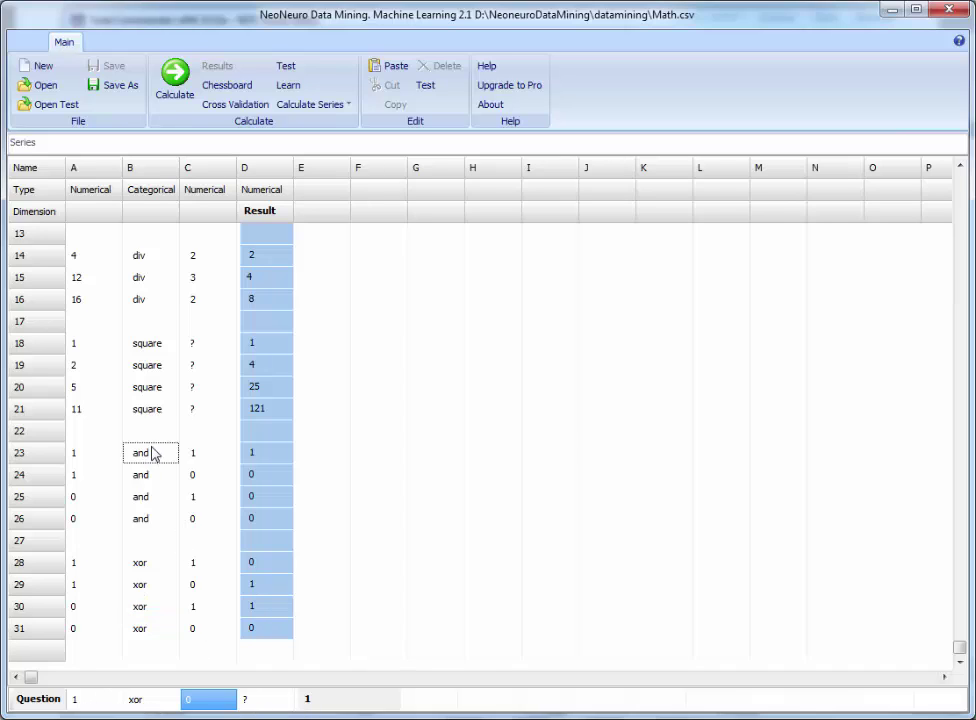
{"action": "left_click", "coordinate": [152, 432]}
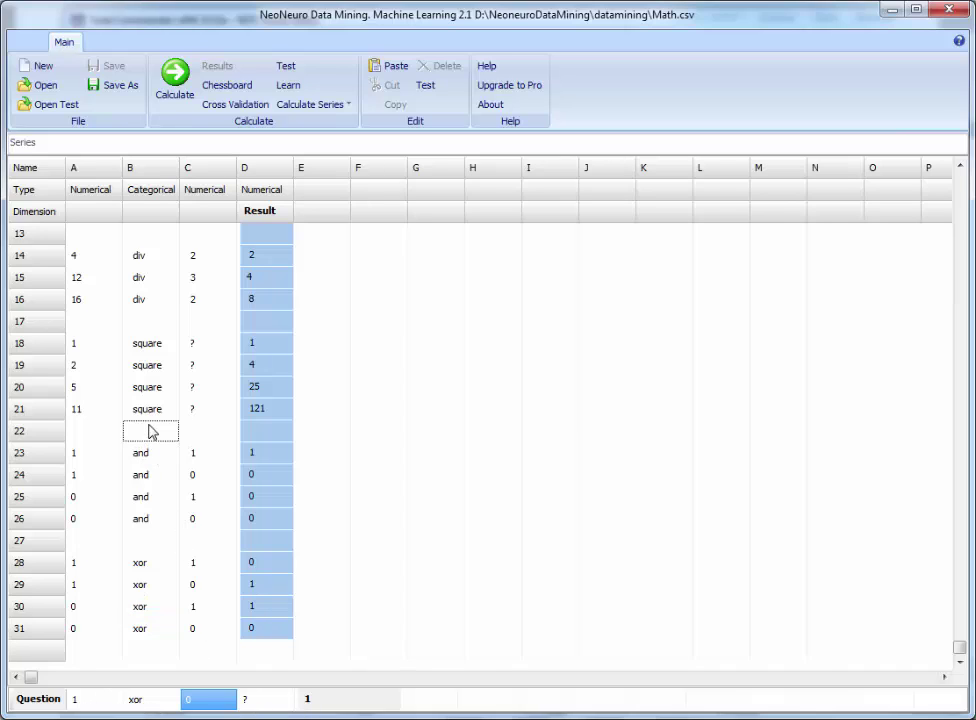
- Create a new empty table and fill row 0 with the subtraction example 5, 4 and 1
{"action": "left_click", "coordinate": [40, 66]}
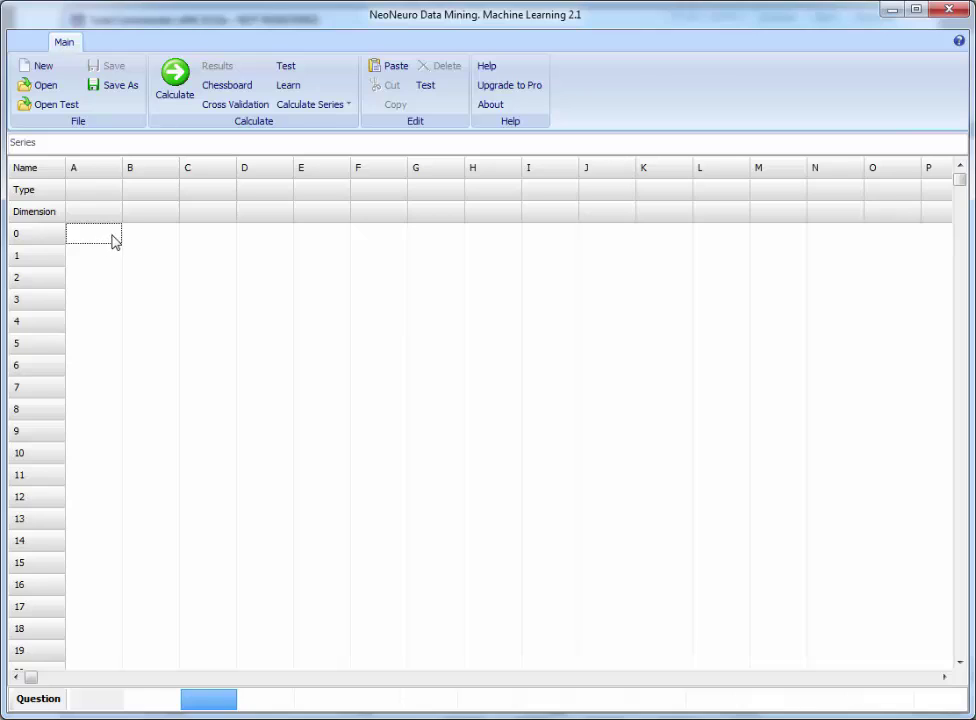
{"action": "type", "text": "5"}
{"action": "key", "text": "Tab"}
{"action": "type", "text": "4"}
{"action": "key", "text": "Tab"}
{"action": "type", "text": "1"}
- Fill row 1 of the new table with the subtraction example 9, 5 and 4
{"action": "left_click", "coordinate": [97, 262]}
{"action": "type", "text": "9"}
{"action": "key", "text": "Tab"}
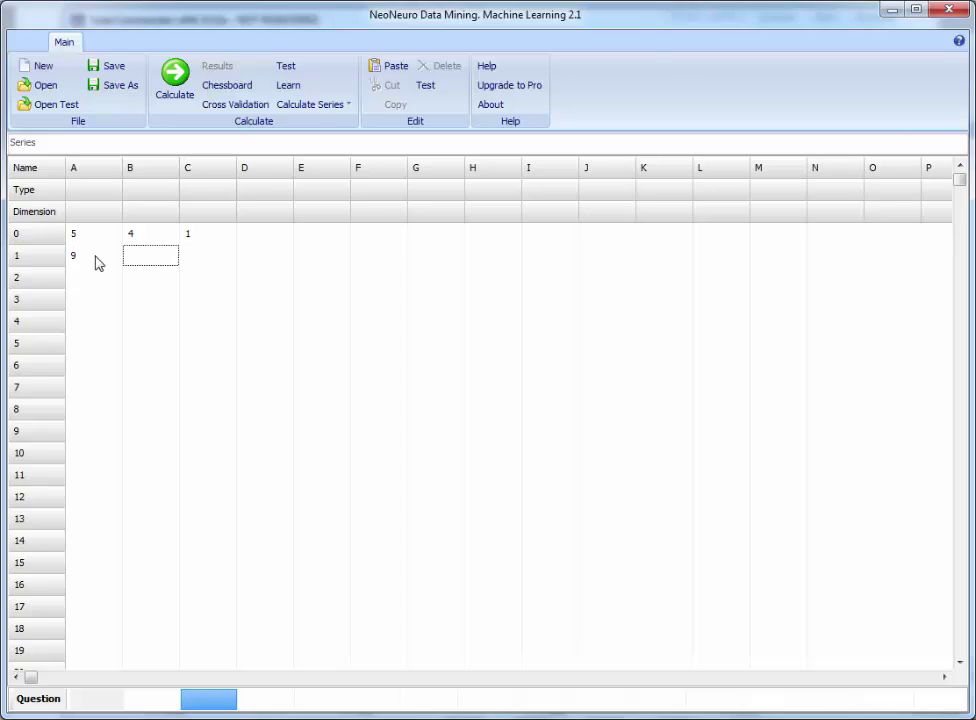
{"action": "type", "text": "5"}
{"action": "key", "text": "Tab"}
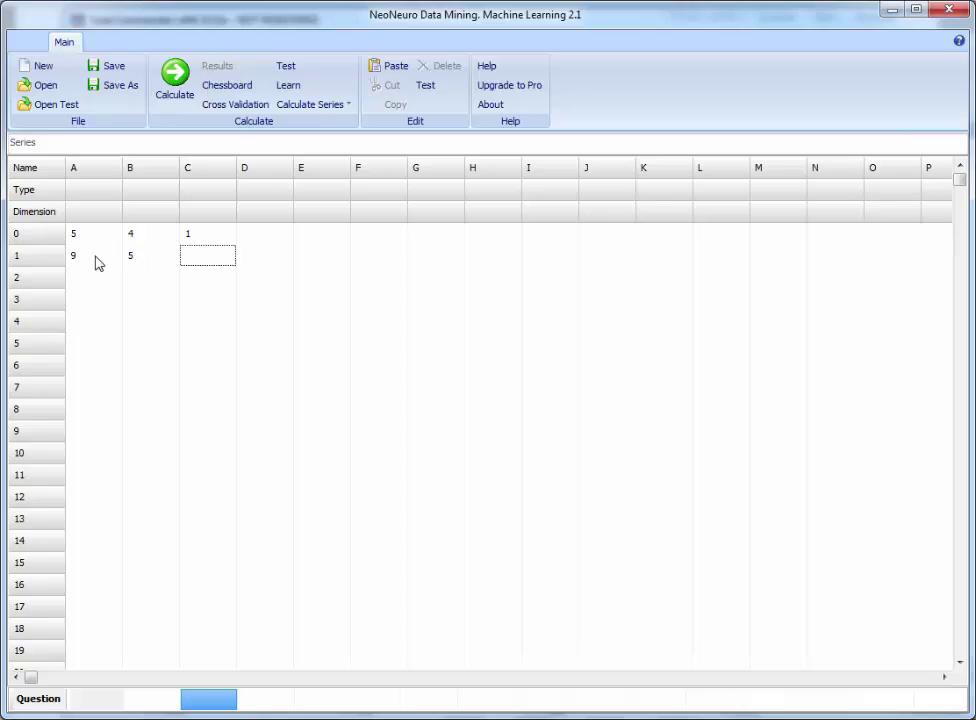
{"action": "type", "text": "4"}
- Fill row 2 with the subtraction example 3, 2 and 1, and check its three cells
{"action": "left_click", "coordinate": [89, 287]}
{"action": "type", "text": "3"}
{"action": "key", "text": "Tab"}
{"action": "type", "text": "2"}
{"action": "key", "text": "Tab"}
{"action": "type", "text": "1"}
{"action": "key", "text": "Return"}
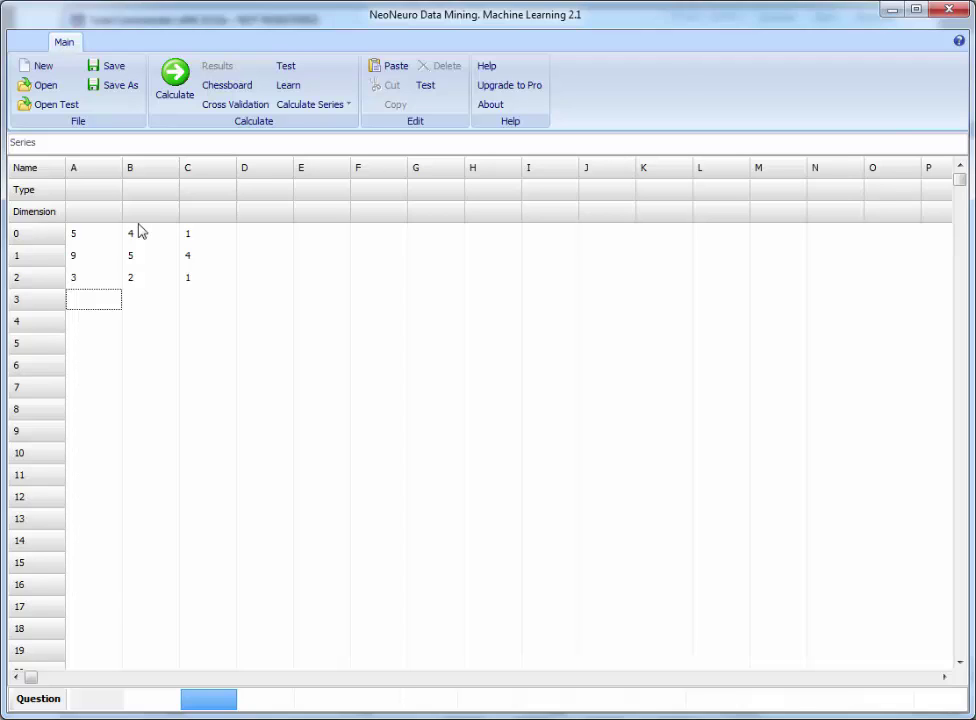
{"action": "left_click", "coordinate": [96, 284]}
{"action": "left_click", "coordinate": [136, 286]}
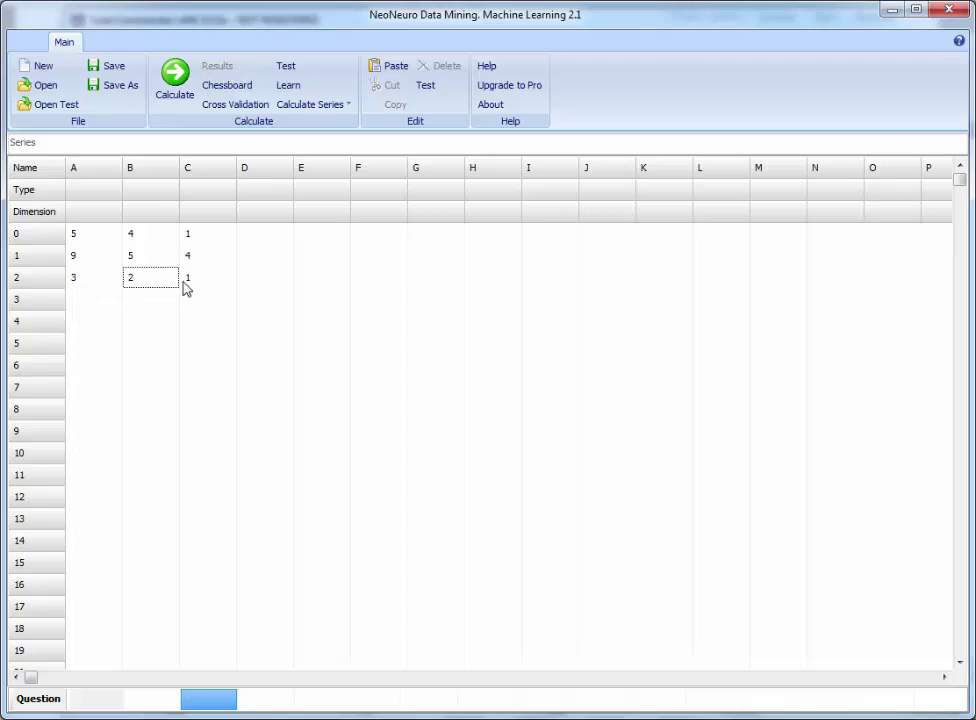
{"action": "left_click", "coordinate": [190, 284]}
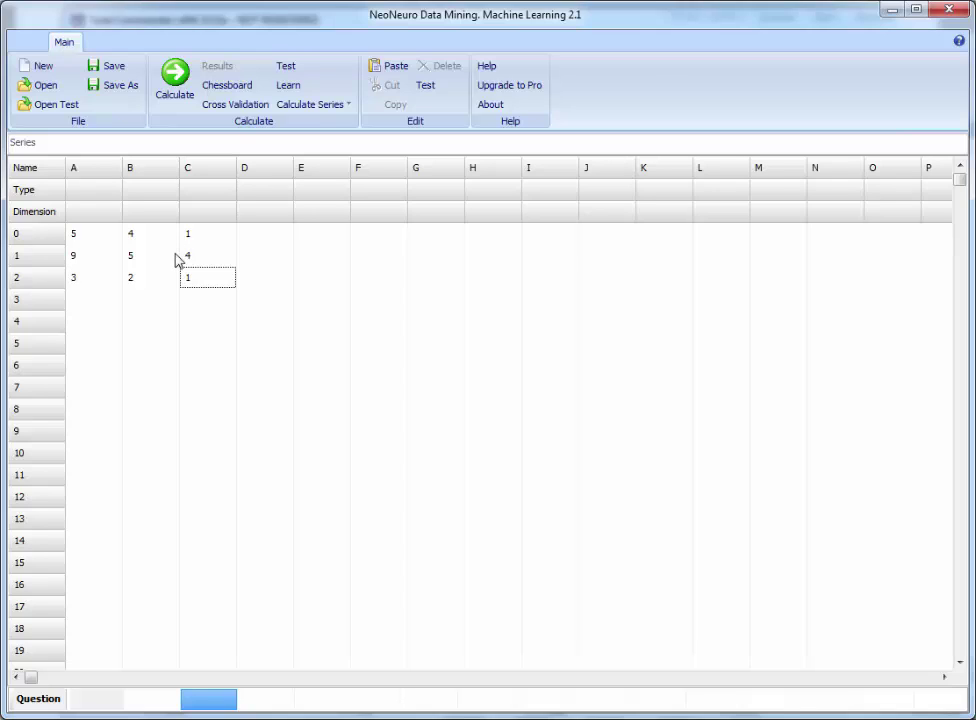
- Calculate the question 10 and 5 with ? as the unknown third value, and change the question's second input to 7
{"action": "left_click", "coordinate": [88, 703]}
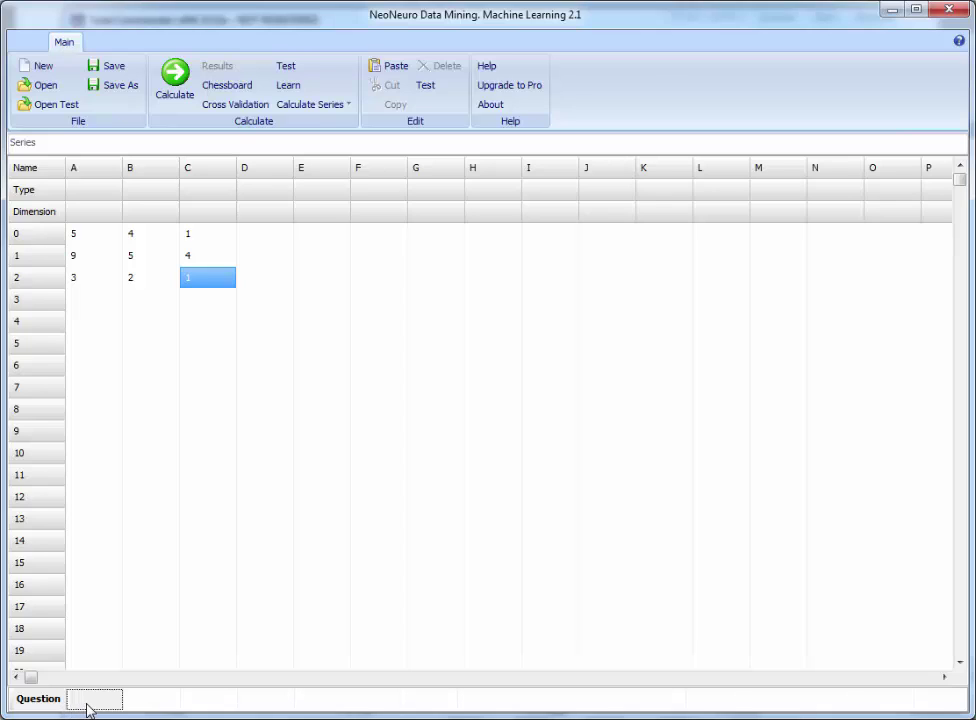
{"action": "type", "text": "10"}
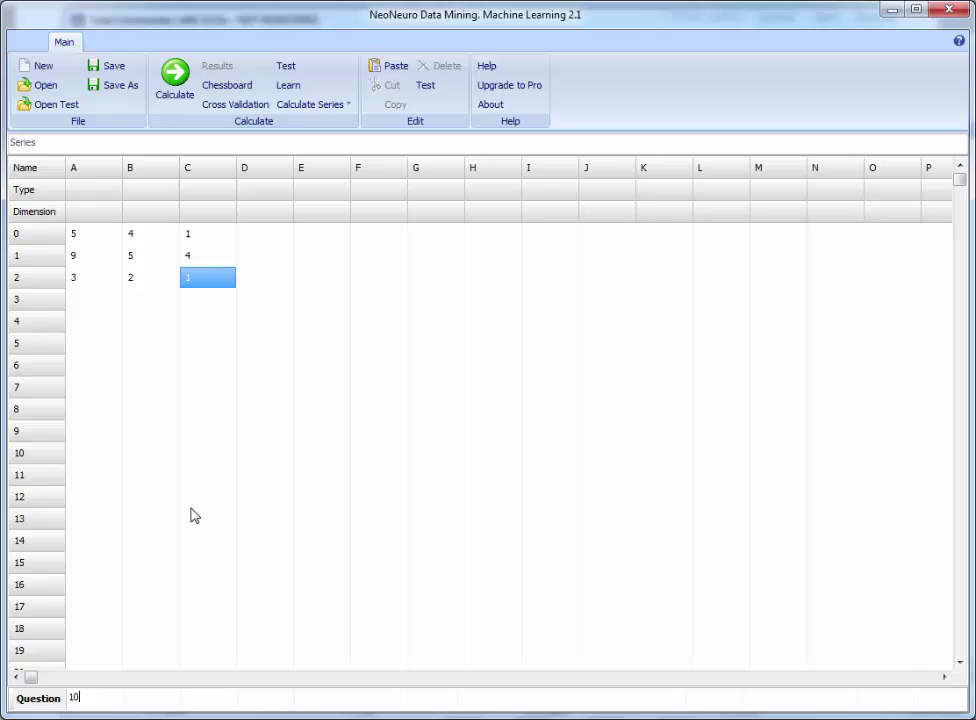
{"action": "key", "text": "Tab"}
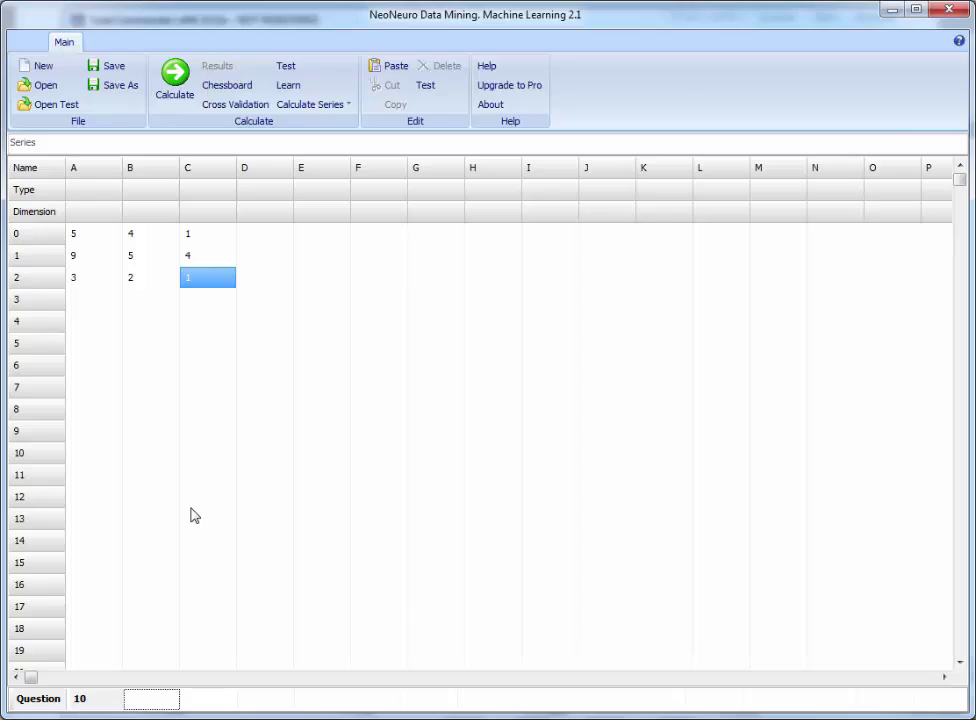
{"action": "type", "text": "5"}
{"action": "key", "text": "Tab"}
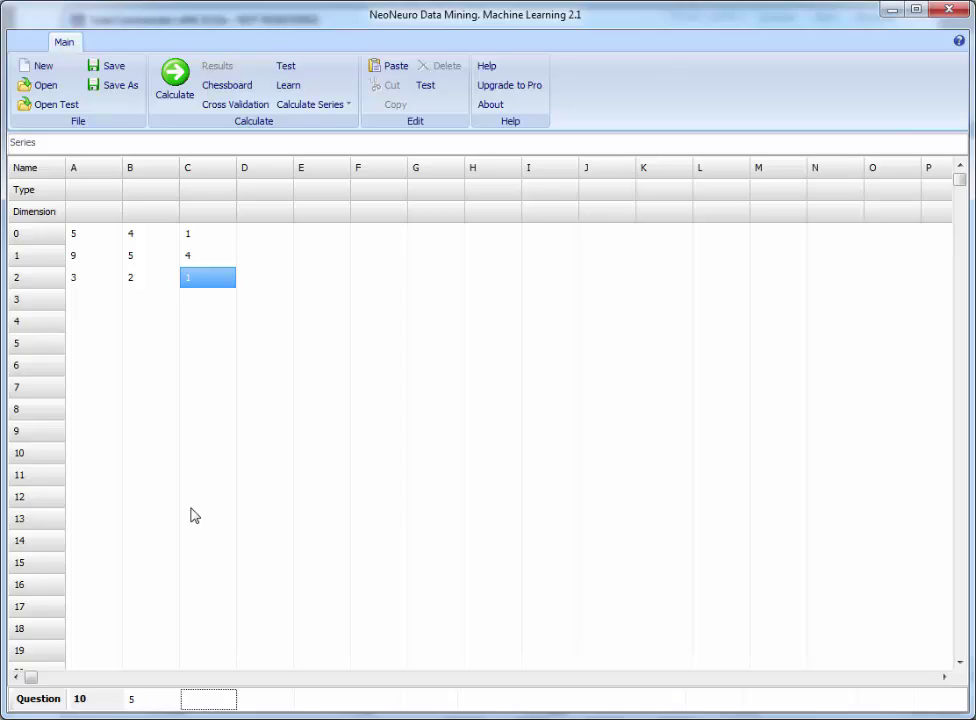
{"action": "type", "text": "&"}
{"action": "key", "text": "BackSpace"}
{"action": "type", "text": "?"}
{"action": "left_click", "coordinate": [266, 700]}
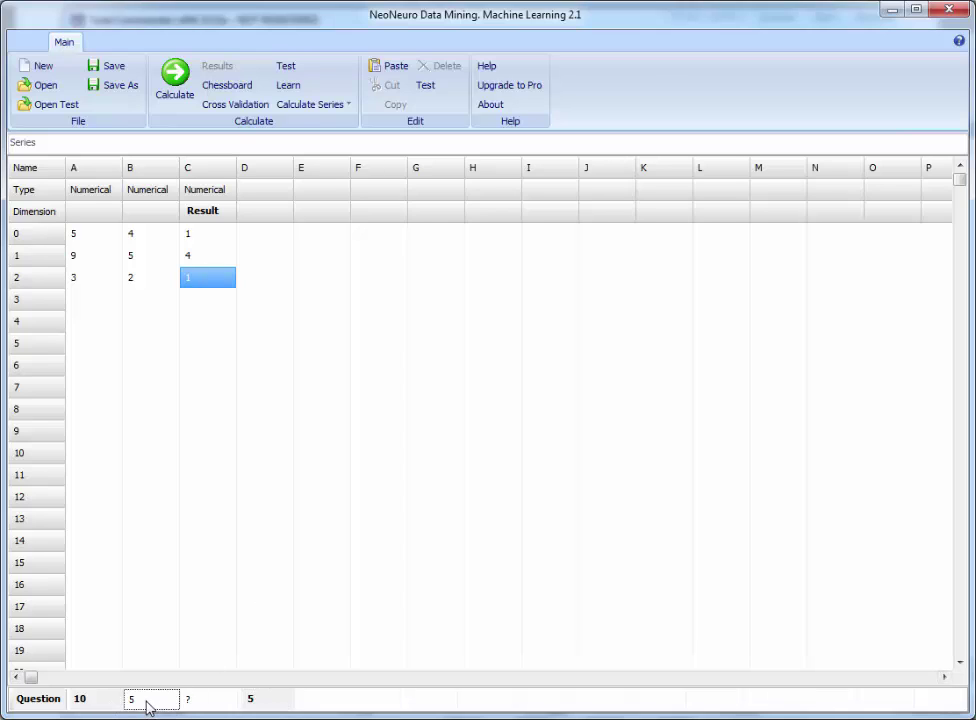
{"action": "left_click", "coordinate": [147, 705]}
{"action": "type", "text": "7"}
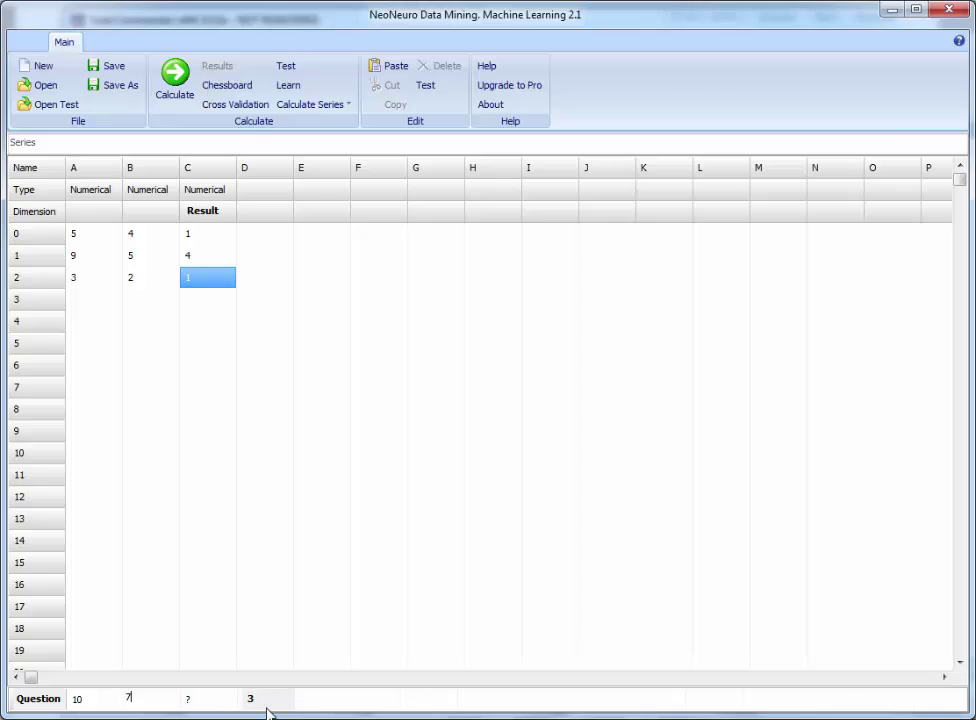
{"action": "left_click", "coordinate": [97, 78]}
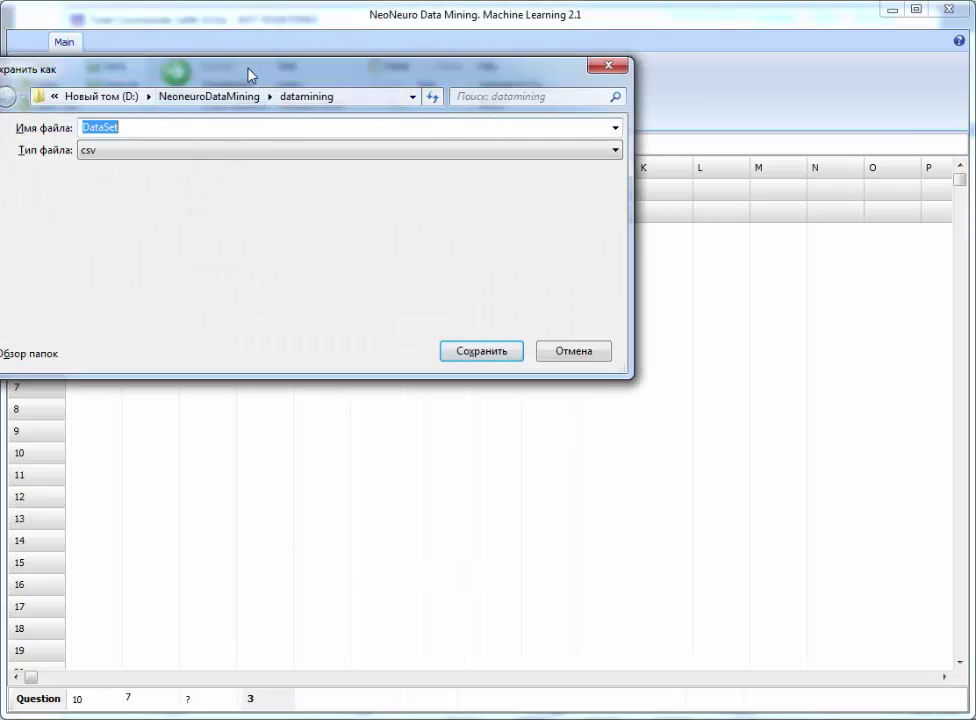
{"action": "left_click_drag", "start_coordinate": [248, 74], "coordinate": [173, 142]}
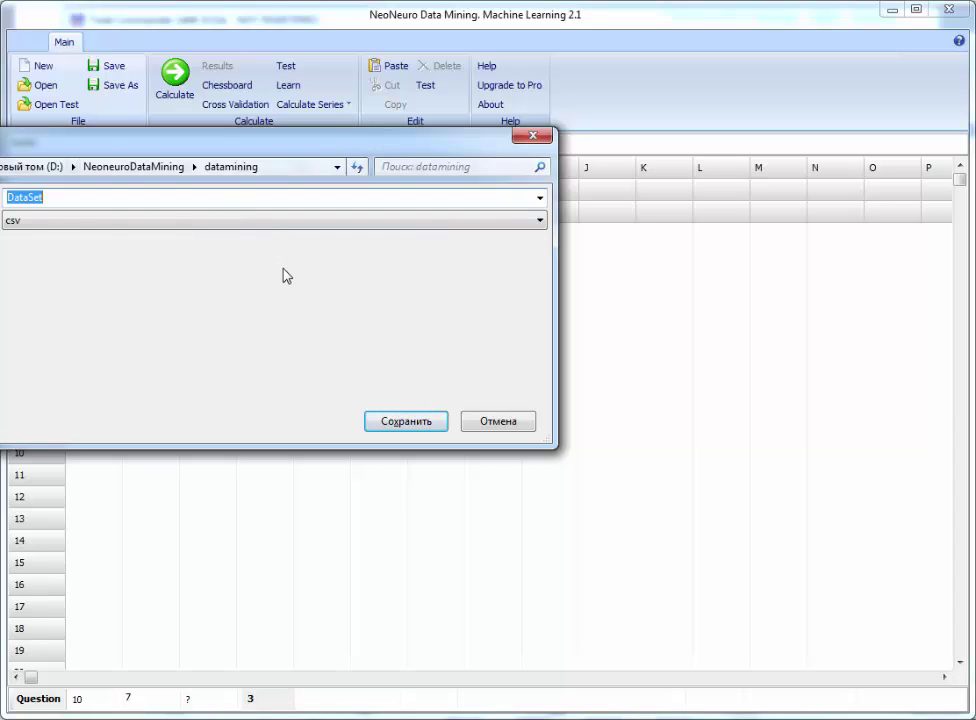
{"action": "left_click", "coordinate": [500, 421]}
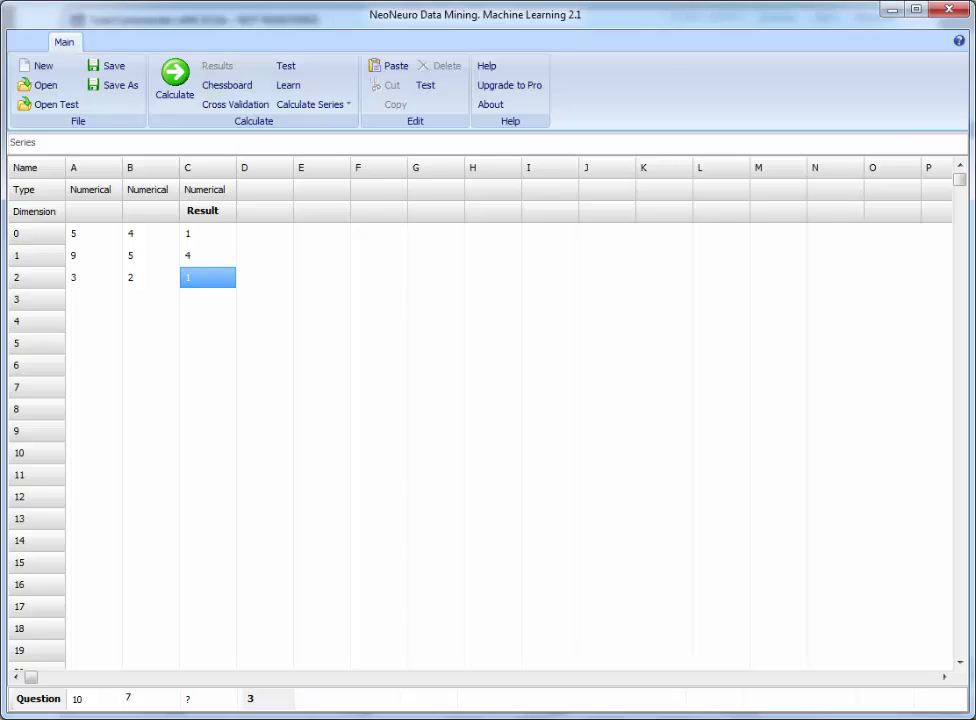
- Switch to Total Commander, open the Iris csv file from the datamining folder, and return to NeoNeuro Data Mining
{"action": "key", "text": "alt+Tab"}
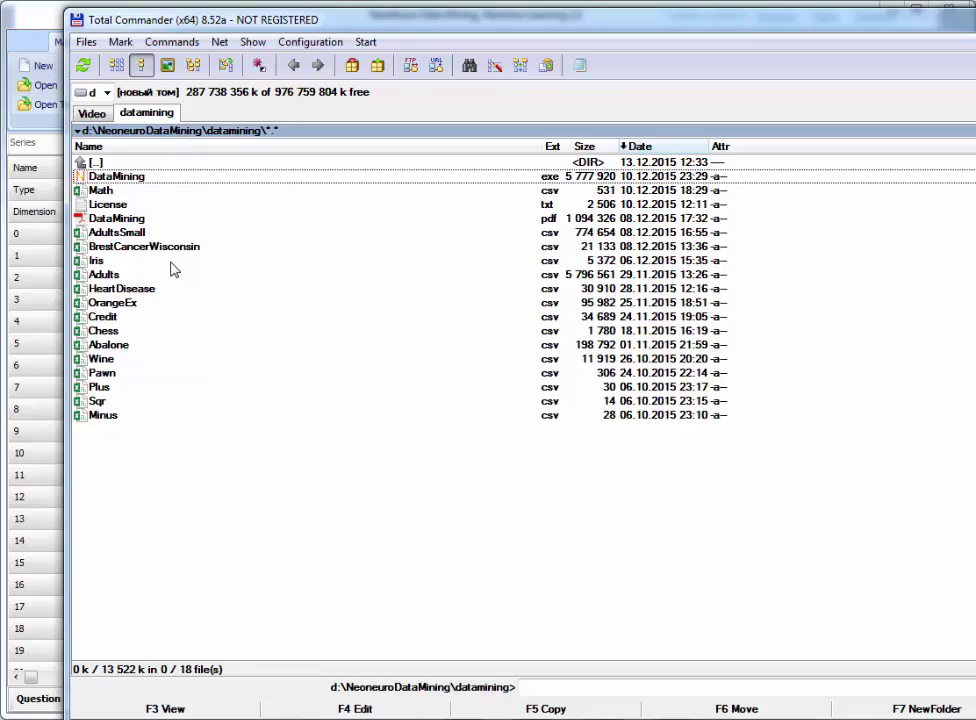
{"action": "double_click", "coordinate": [135, 260]}
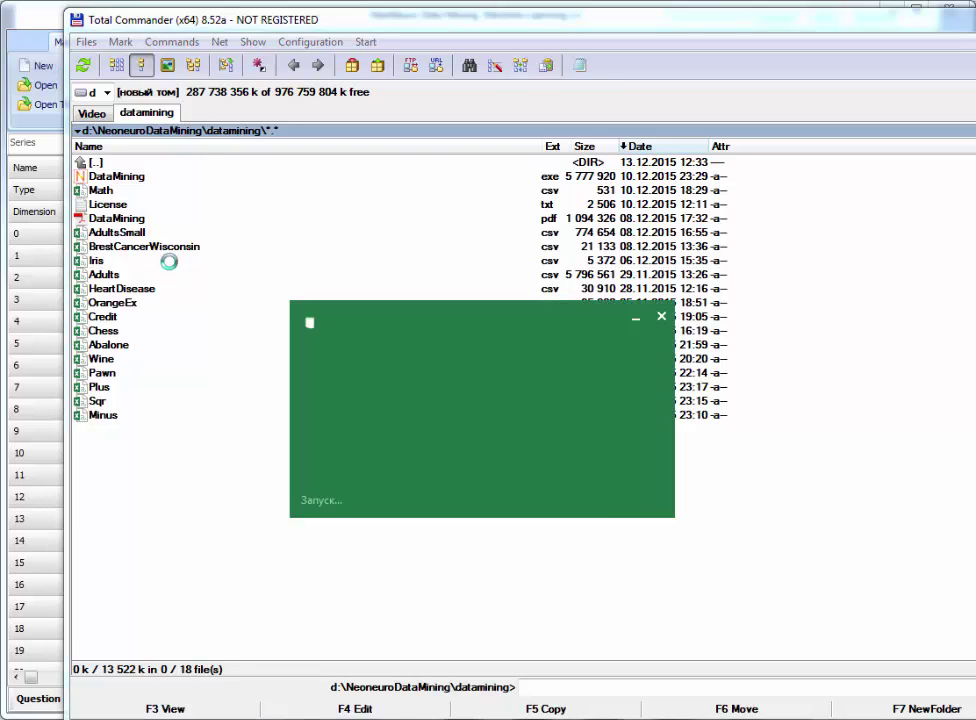
{"action": "left_click", "coordinate": [30, 16]}
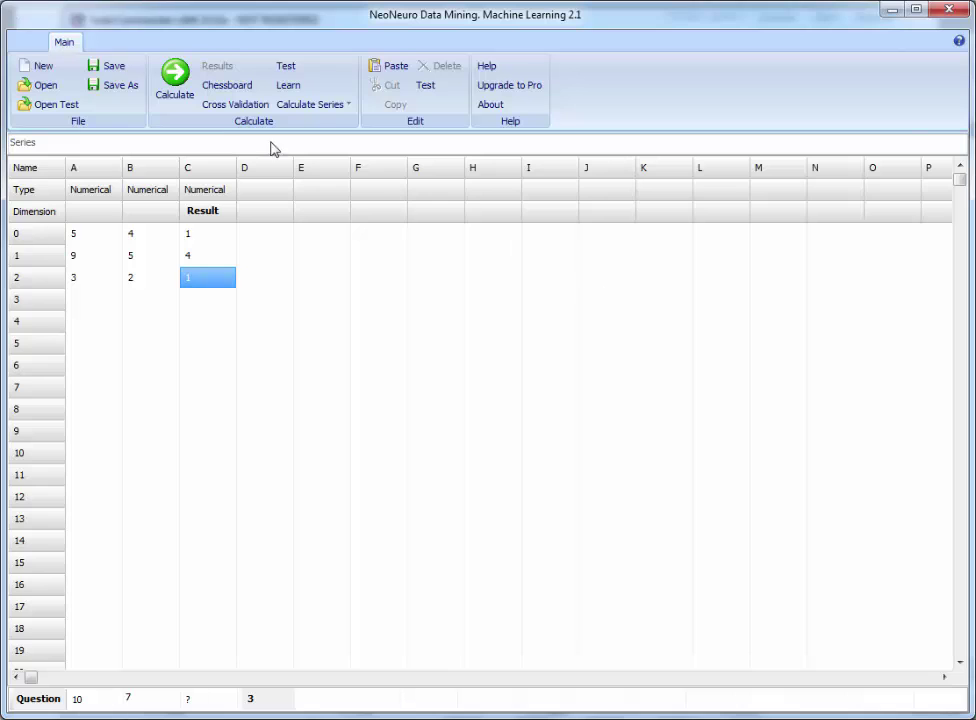
- Start a new empty table without saving the subtraction examples, and show the chessboard
{"action": "left_click", "coordinate": [44, 66]}
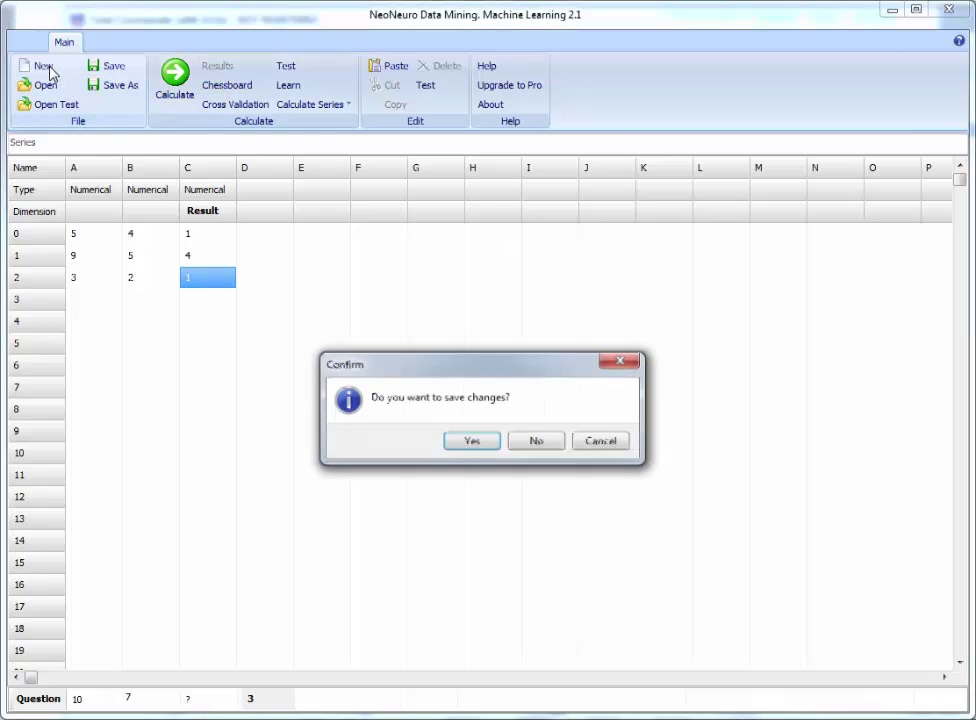
{"action": "left_click", "coordinate": [537, 442]}
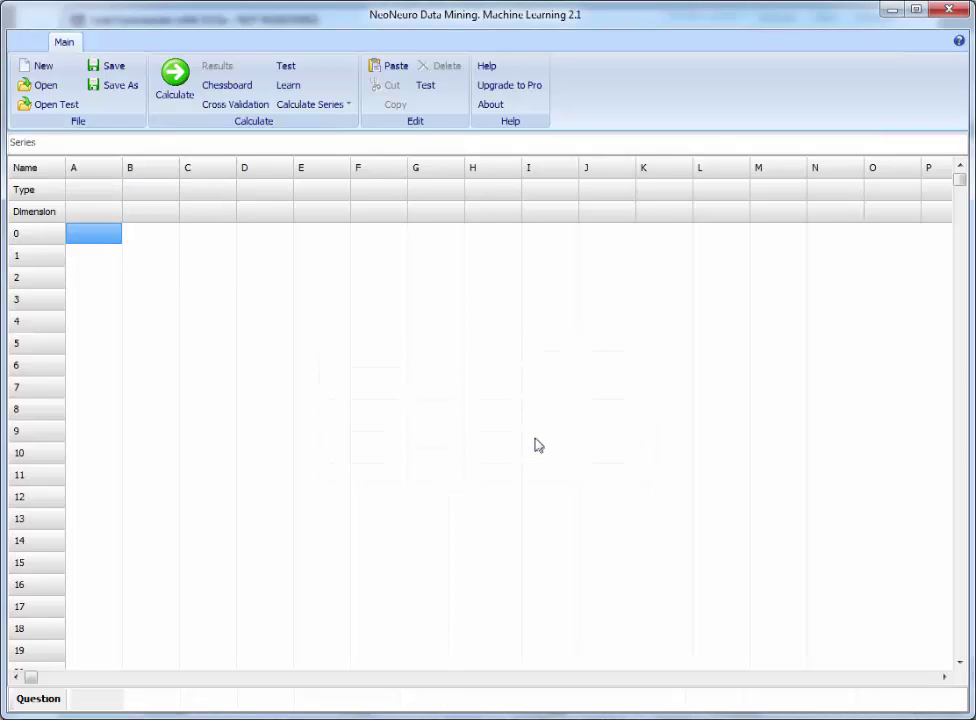
{"action": "left_click", "coordinate": [225, 88]}
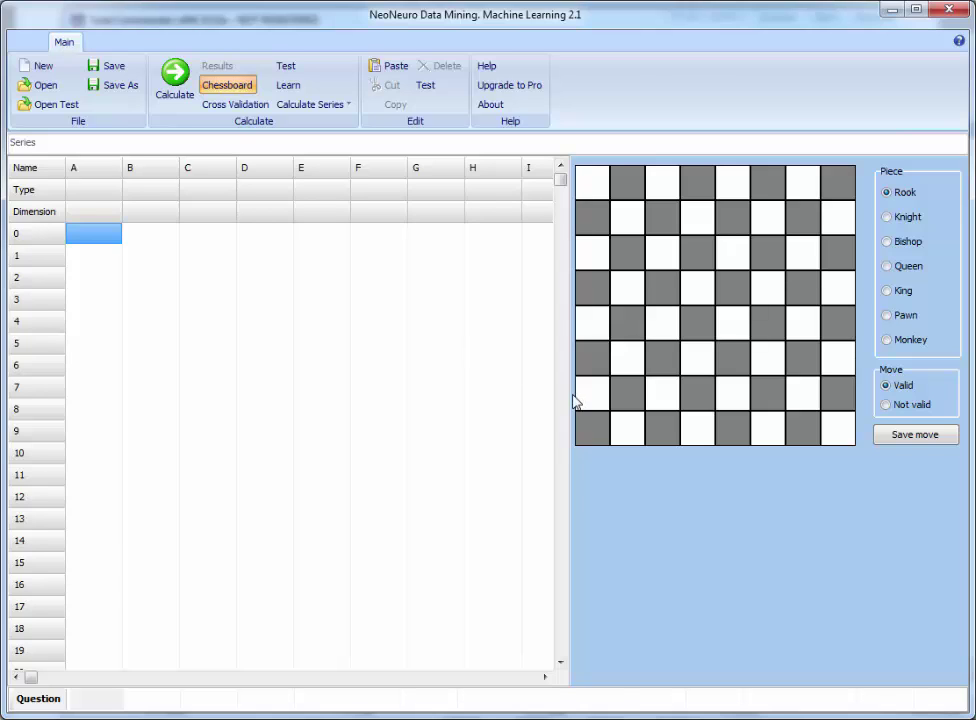
- Save a valid rook move from x 1, y 1 to x 8, y 1, and replace the table with a matrix suited to chess moves
{"action": "left_click", "coordinate": [591, 432]}
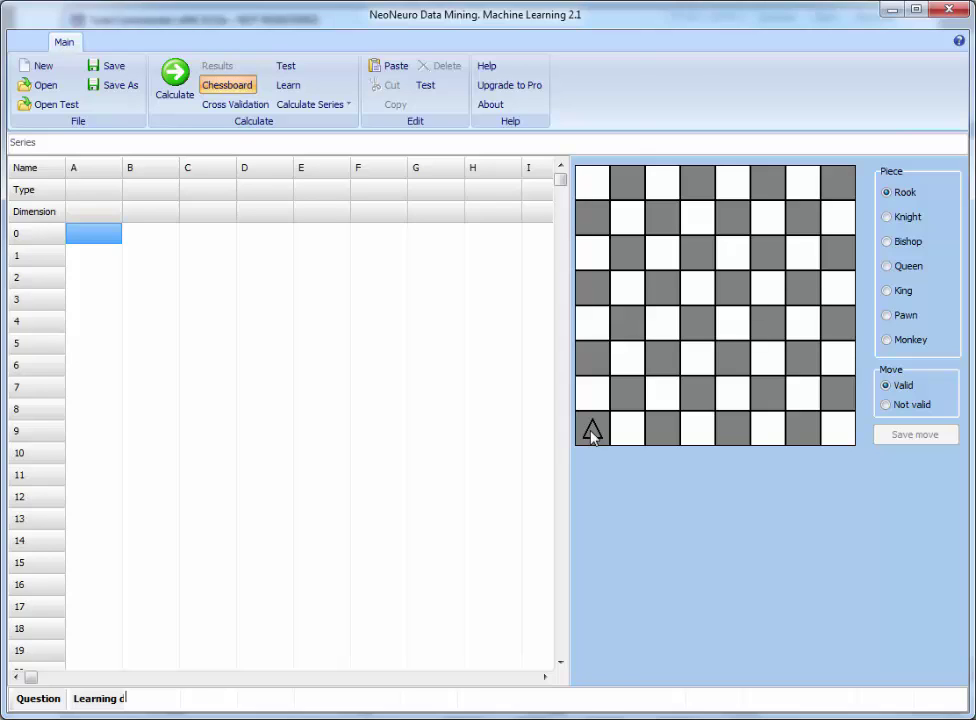
{"action": "left_click", "coordinate": [838, 430]}
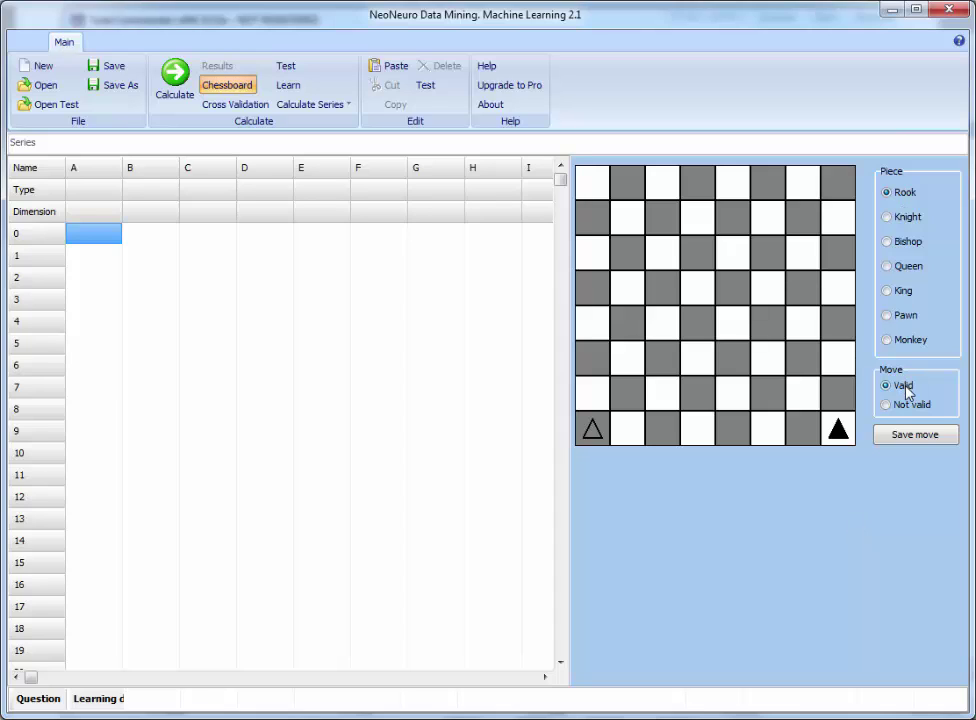
{"action": "left_click", "coordinate": [916, 438]}
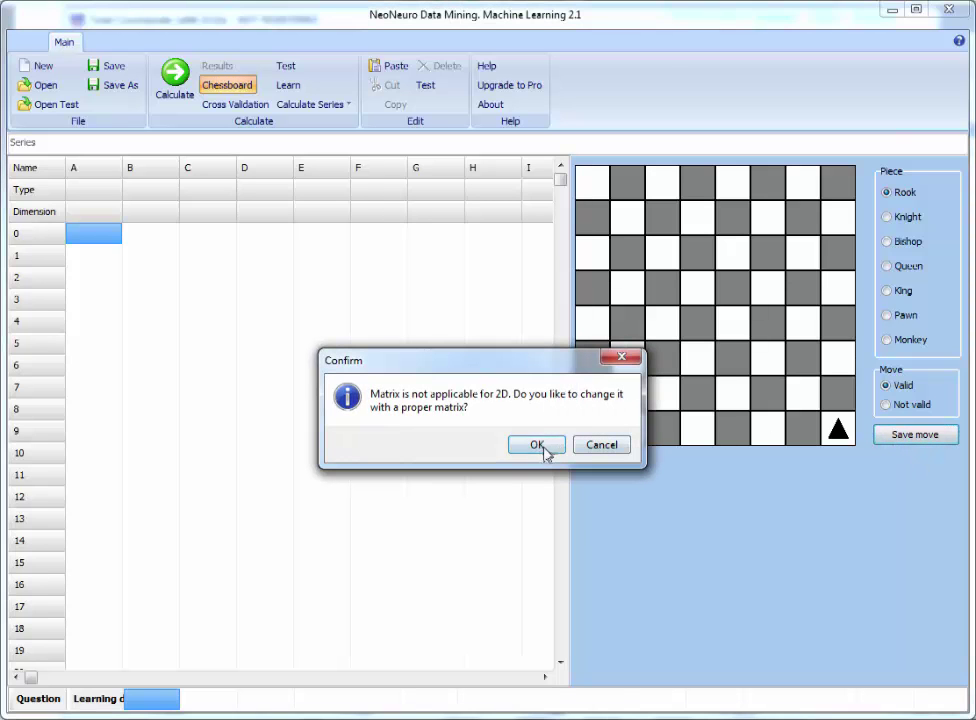
{"action": "left_click_drag", "start_coordinate": [484, 355], "coordinate": [429, 353]}
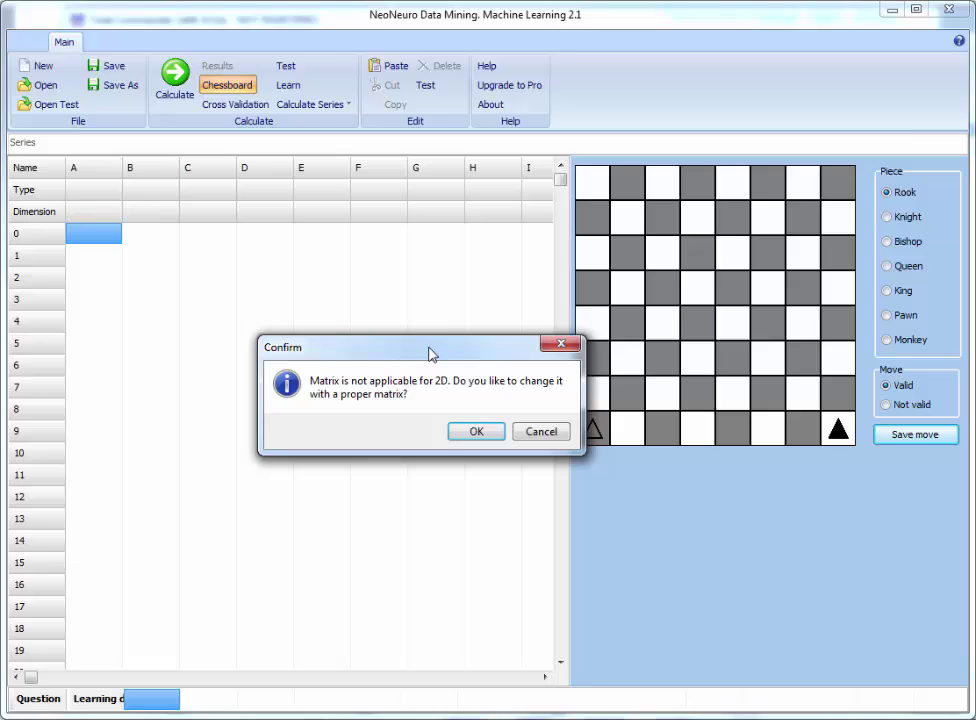
{"action": "left_click", "coordinate": [471, 433]}
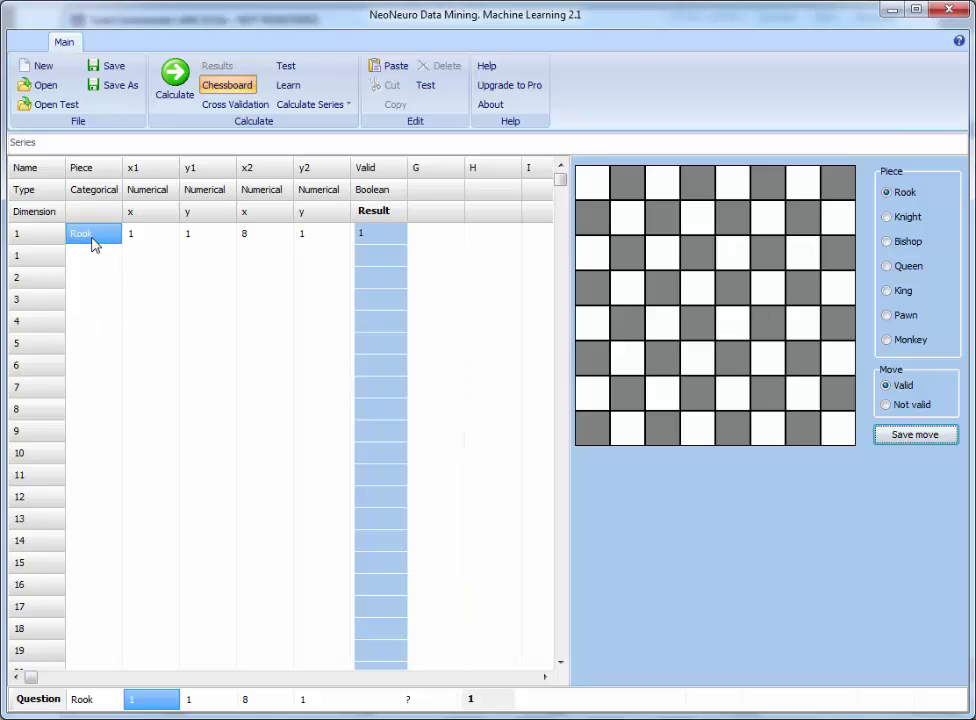
- Examine the first saved rook move's piece, start and end coordinates, and Valid result in the table
{"action": "left_click", "coordinate": [140, 240]}
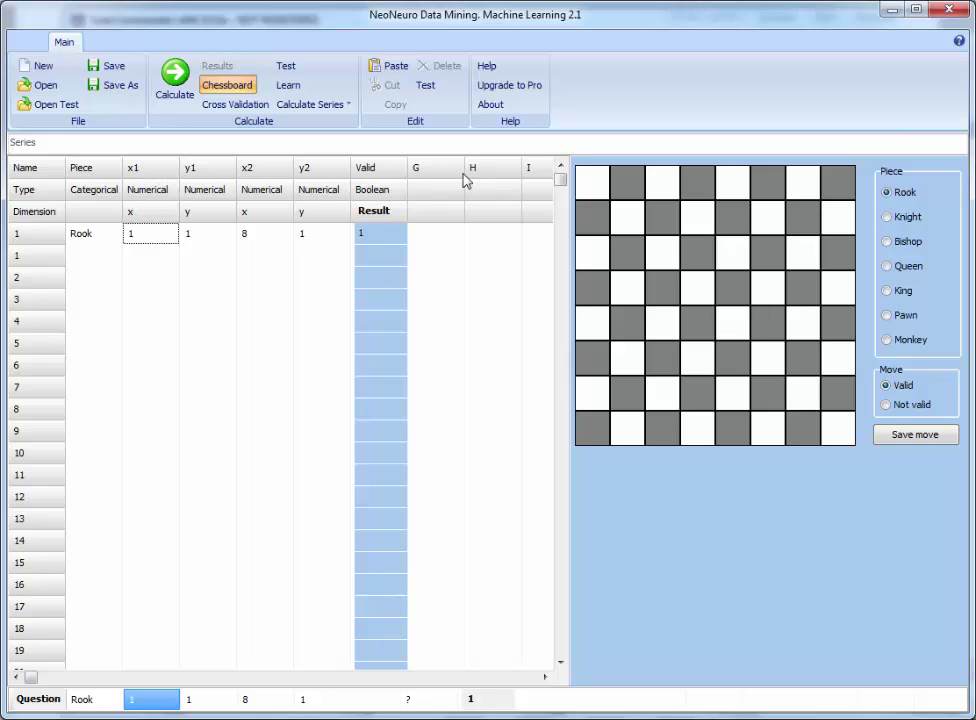
{"action": "left_click", "coordinate": [92, 238]}
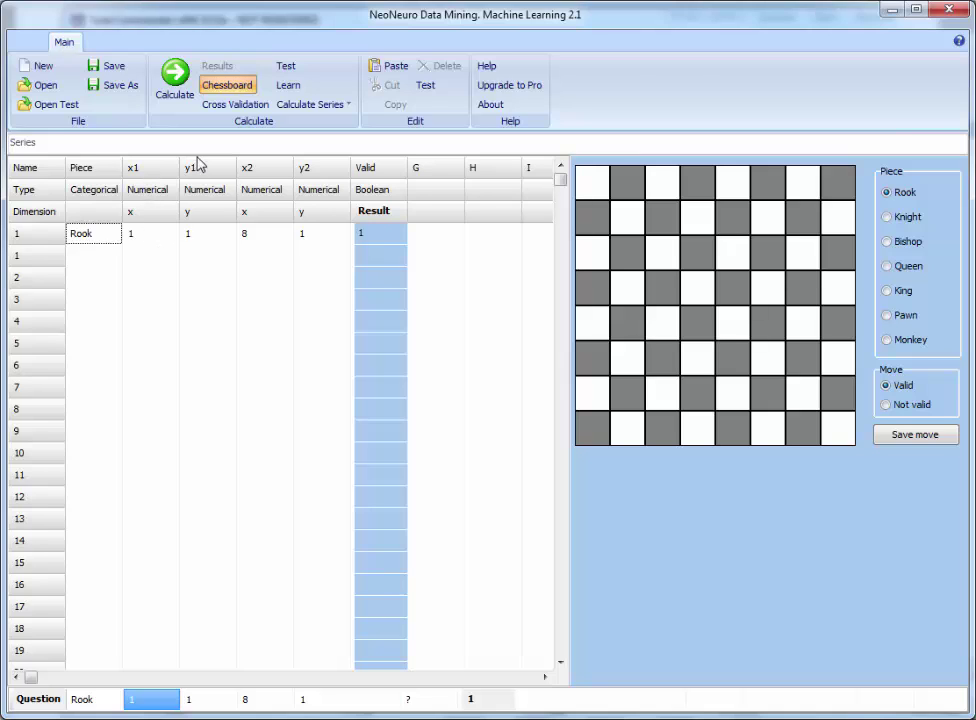
{"action": "left_click", "coordinate": [175, 240]}
{"action": "left_click", "coordinate": [186, 238]}
{"action": "left_click", "coordinate": [262, 247]}
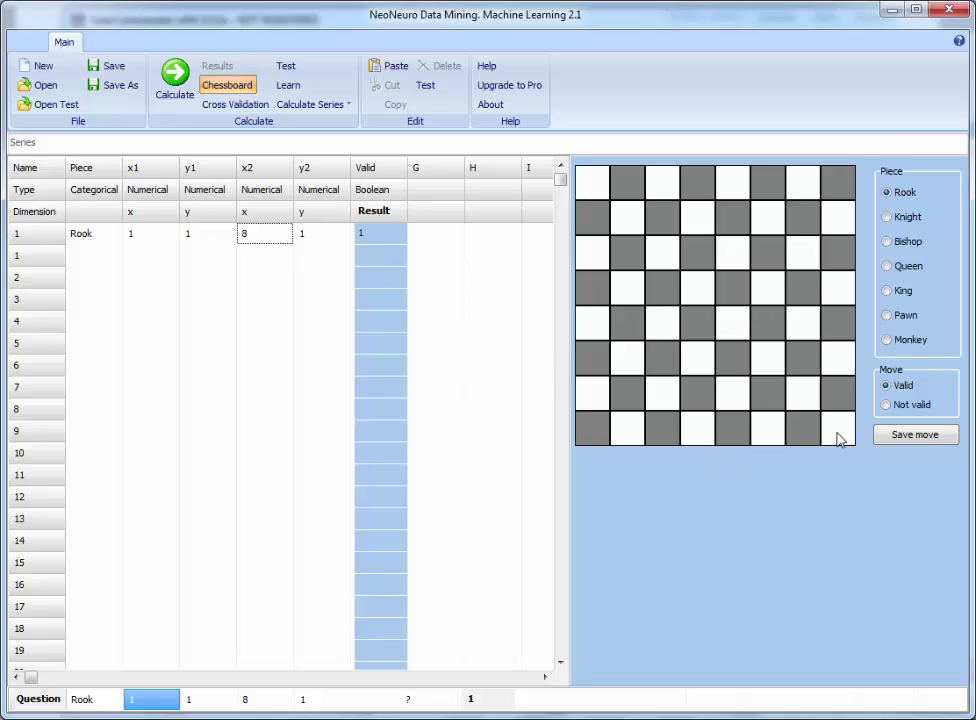
{"action": "left_click", "coordinate": [317, 240]}
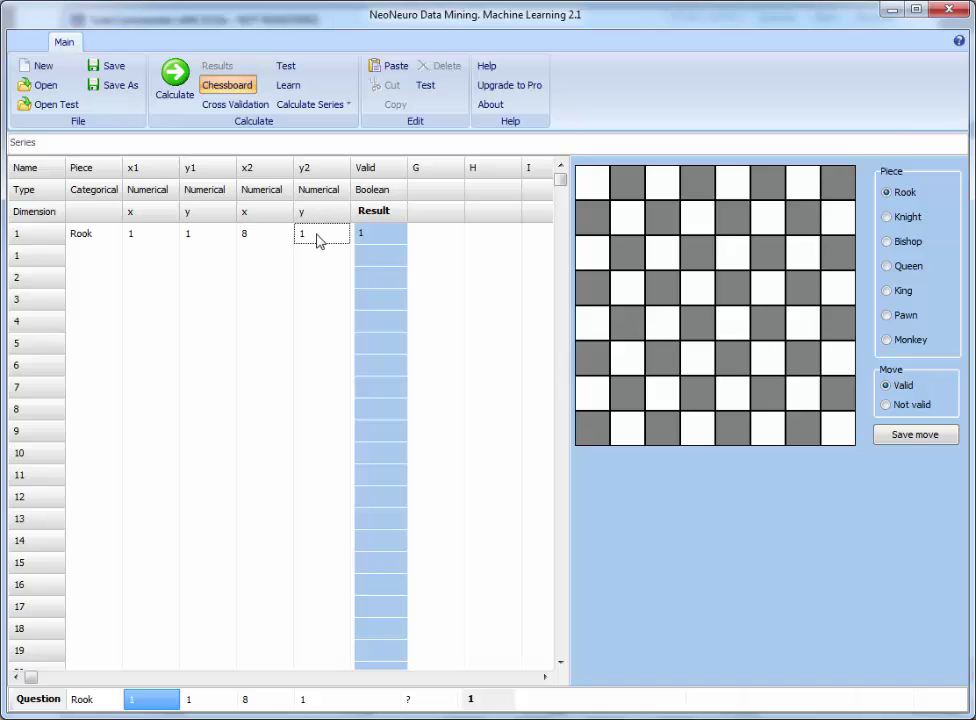
{"action": "left_click", "coordinate": [383, 240]}
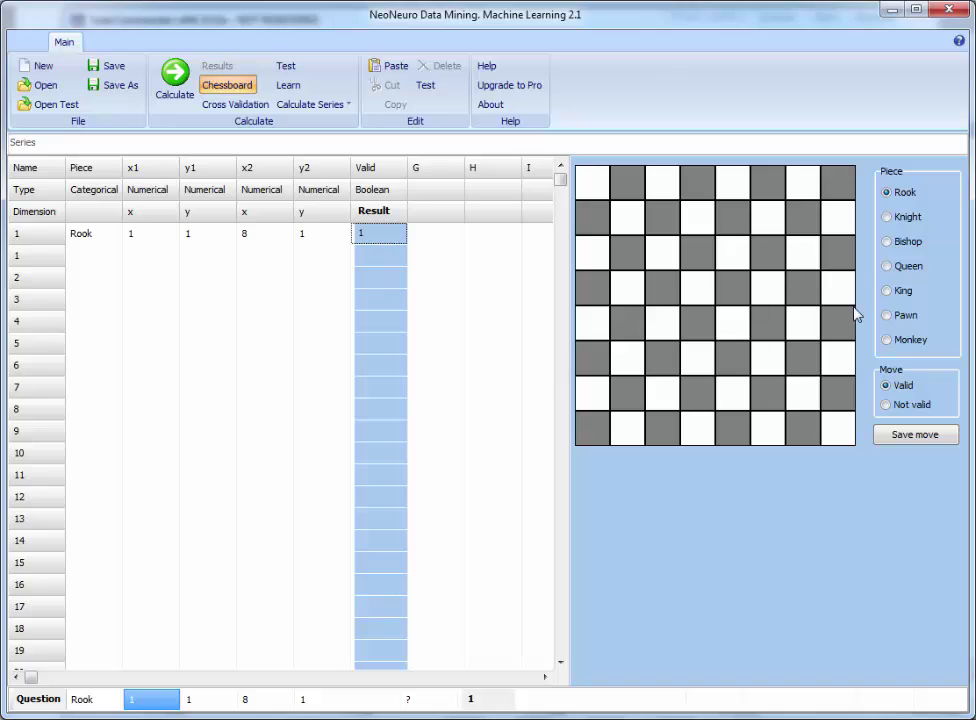
- Test the rook's predicted moves from squares 3,3 and 4,4, and set y2 in the question to 5
{"action": "left_click", "coordinate": [665, 368]}
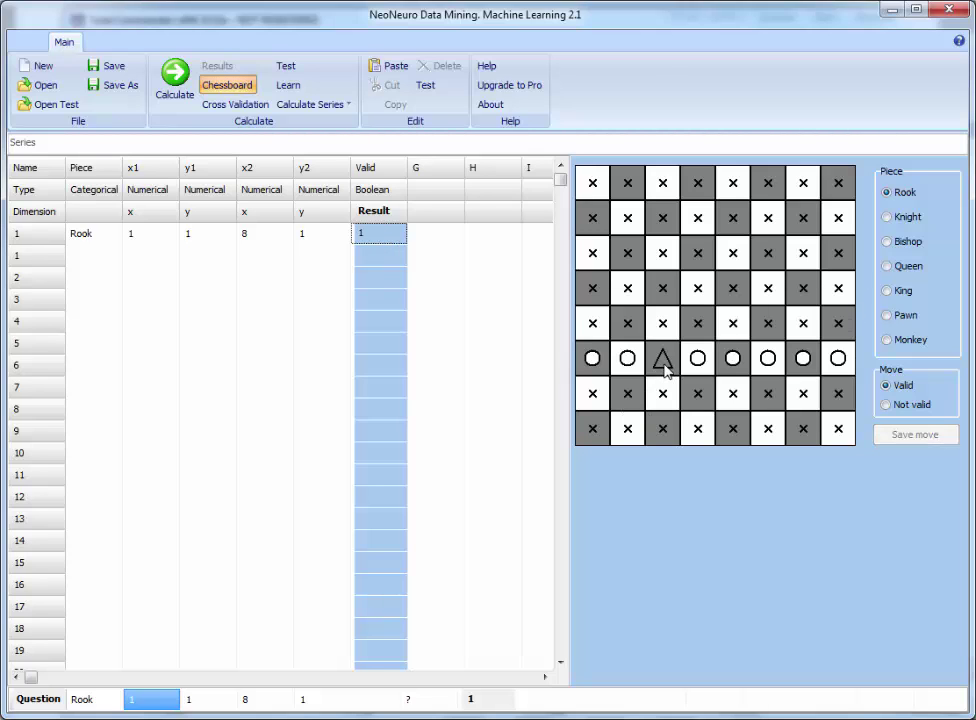
{"action": "left_click", "coordinate": [703, 332]}
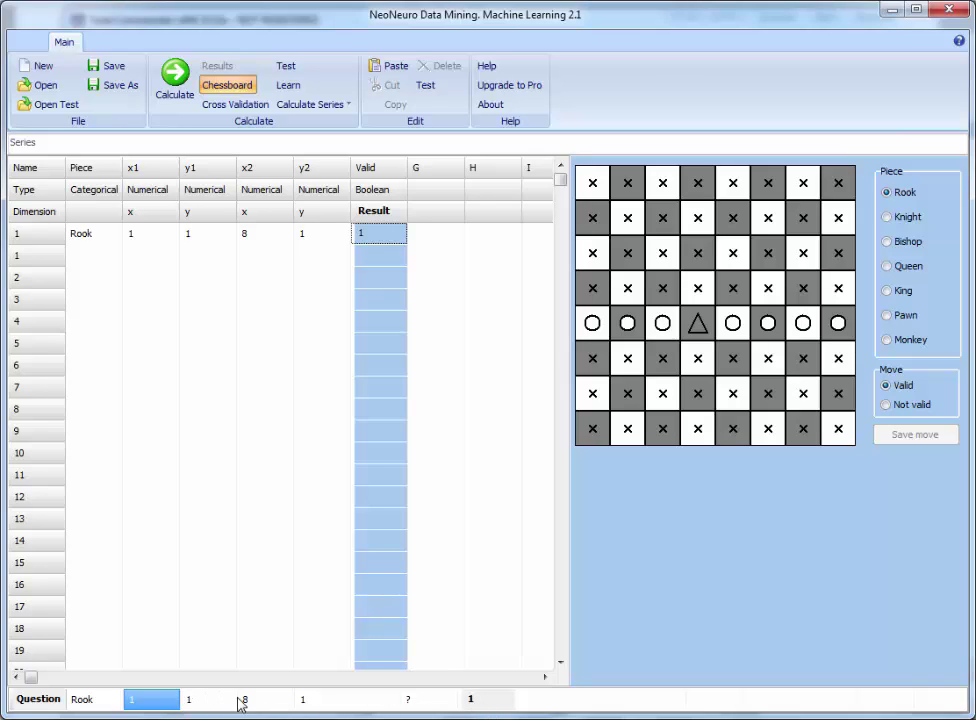
{"action": "left_click", "coordinate": [302, 699]}
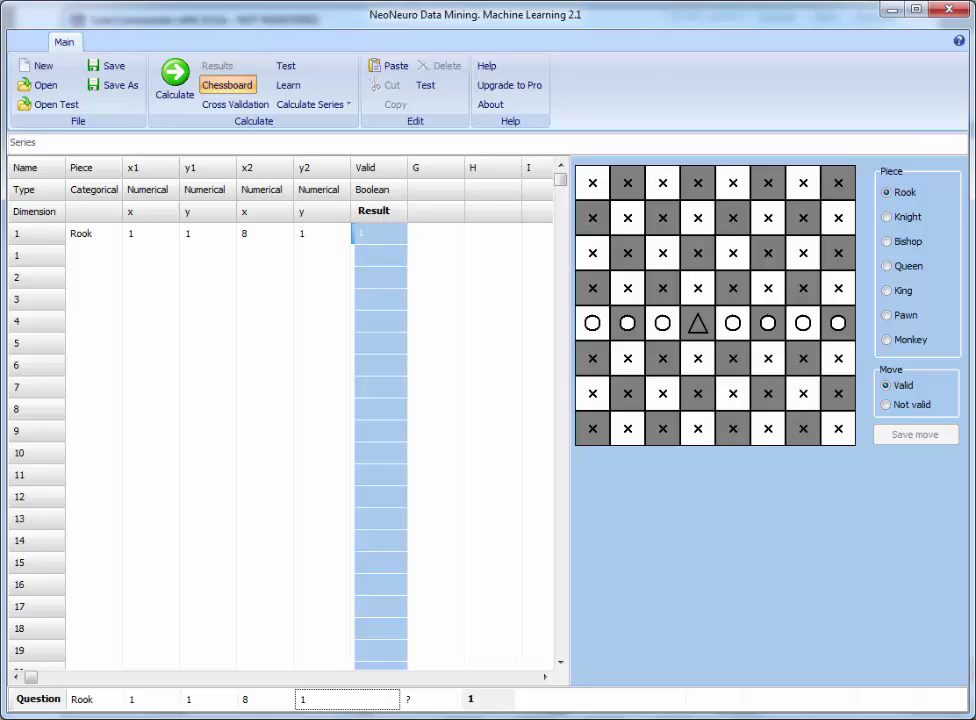
{"action": "type", "text": "5"}
{"action": "key", "text": "Return"}
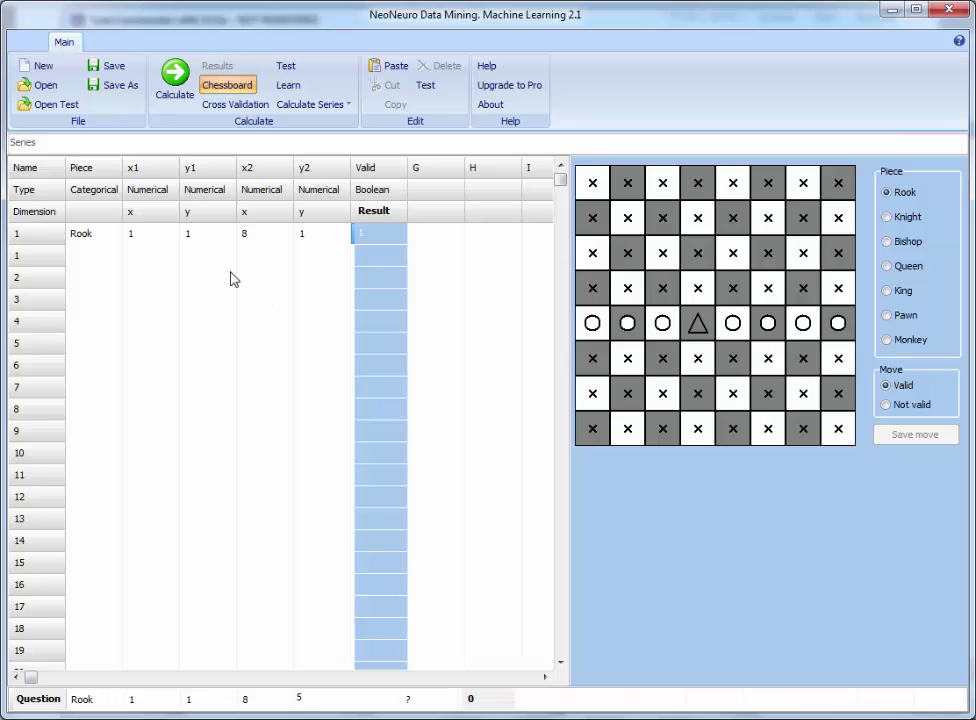
- Save a valid rook move from x 1, y 1 to x 1, y 8
{"action": "left_click", "coordinate": [128, 238]}
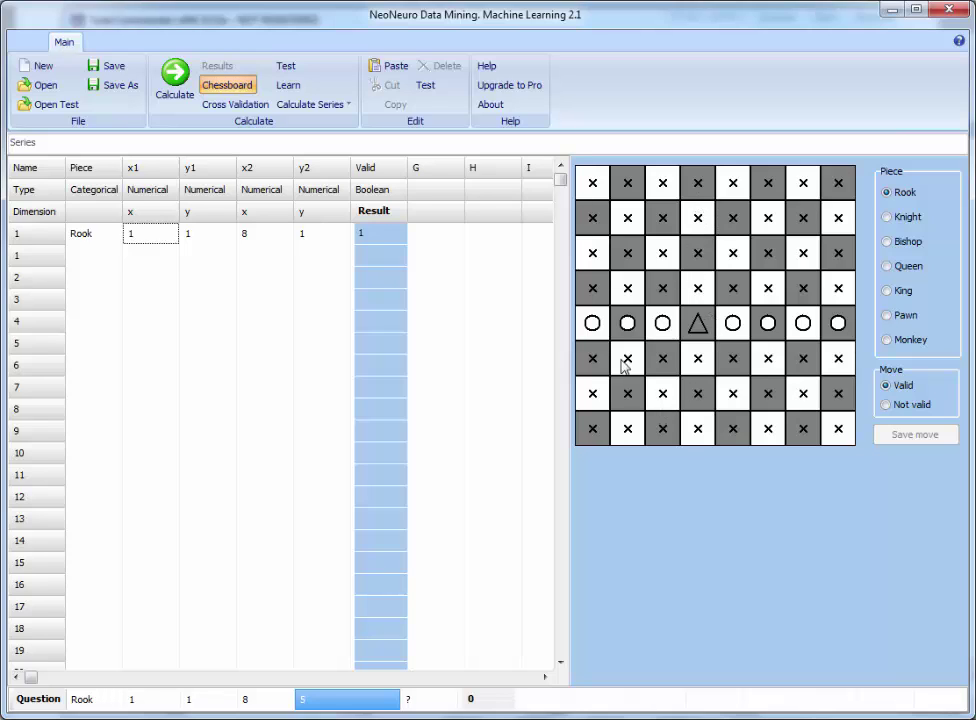
{"action": "left_click", "coordinate": [600, 428]}
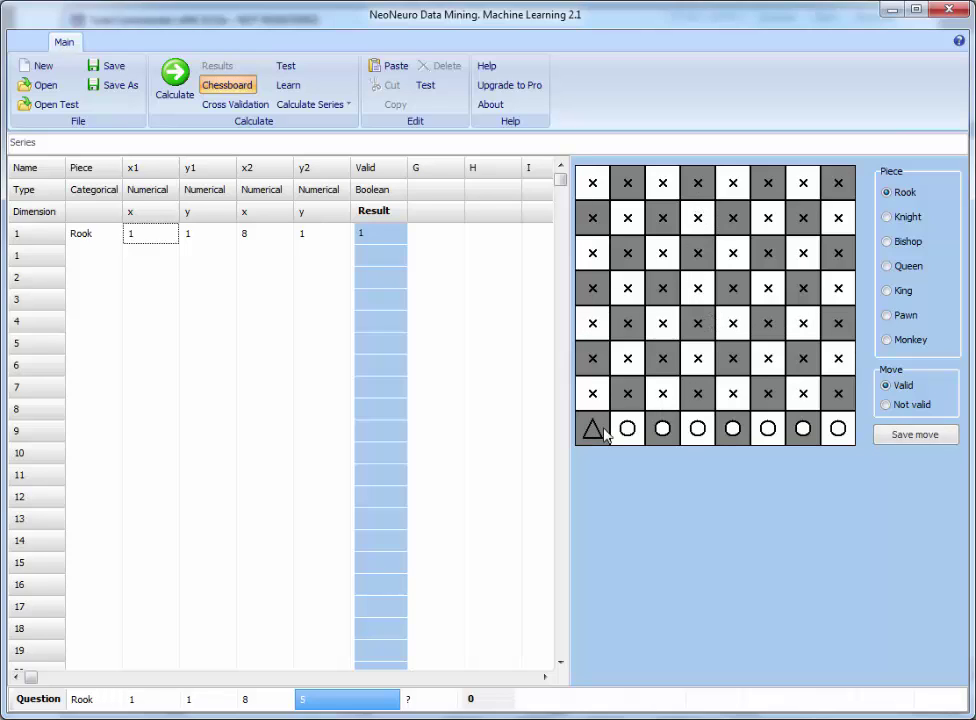
{"action": "left_click", "coordinate": [592, 184]}
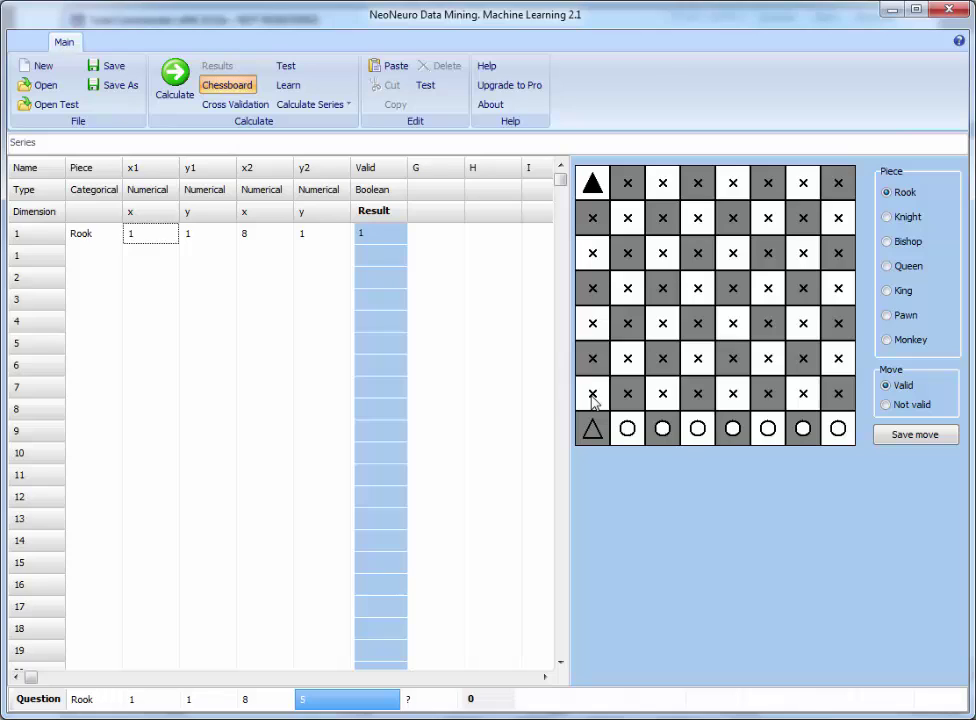
{"action": "left_click", "coordinate": [911, 436]}
- Test the rook's predicted moves from square 6,3, and compare the coordinates of the two saved rook moves
{"action": "left_click", "coordinate": [765, 355]}
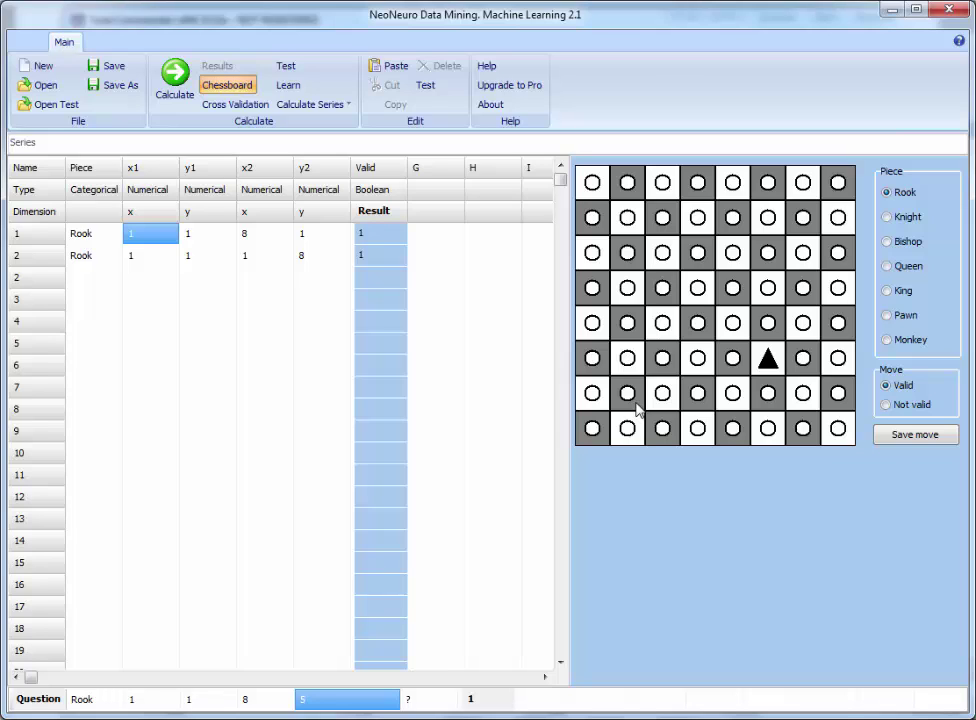
{"action": "left_click", "coordinate": [243, 276]}
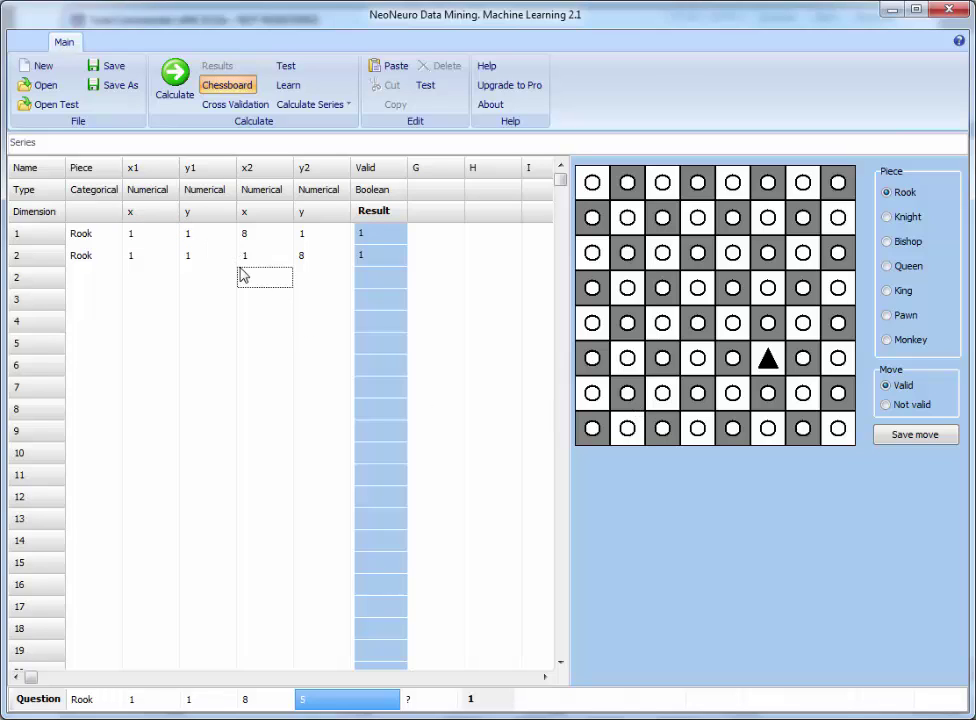
{"action": "left_click", "coordinate": [235, 250]}
{"action": "left_click", "coordinate": [235, 240]}
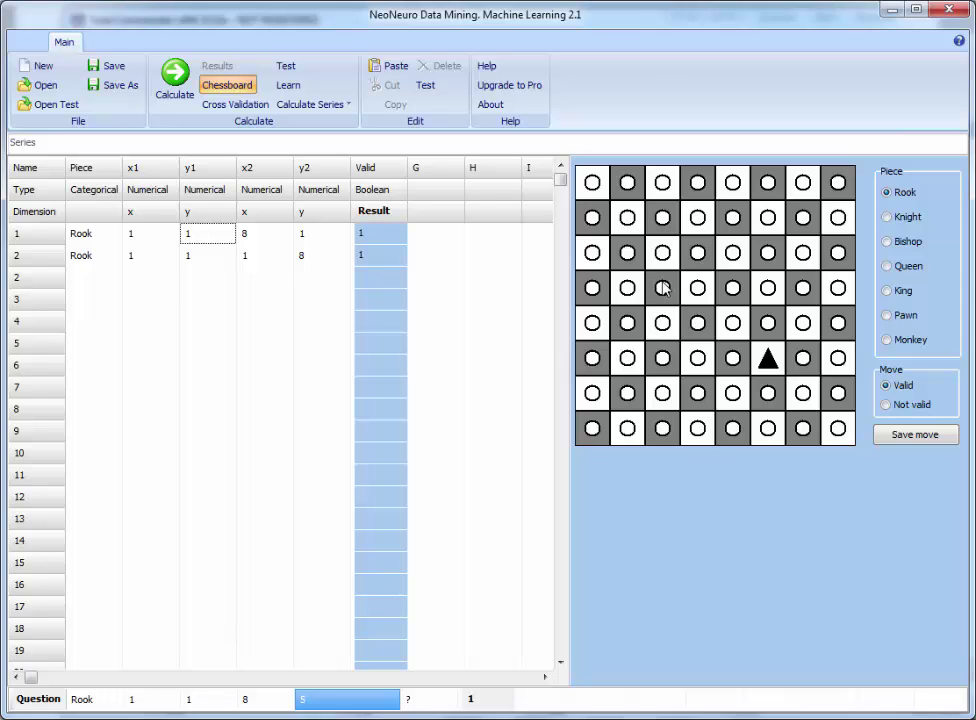
- Save a rook move from x 1, y 1 to x 8, y 2 as not valid
{"action": "left_click", "coordinate": [593, 430]}
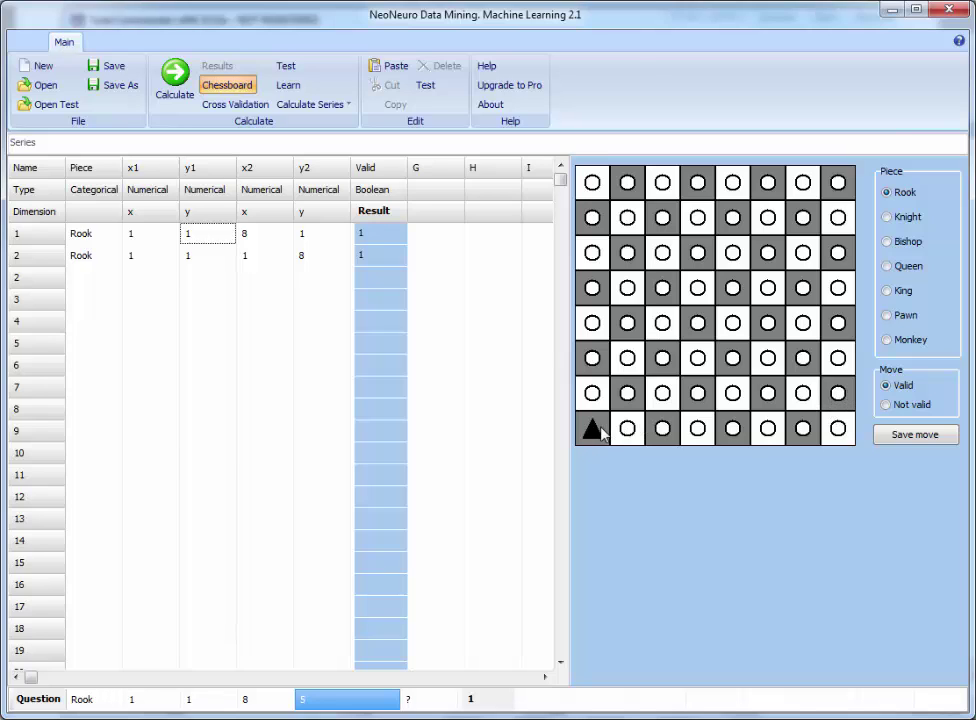
{"action": "left_click", "coordinate": [838, 393]}
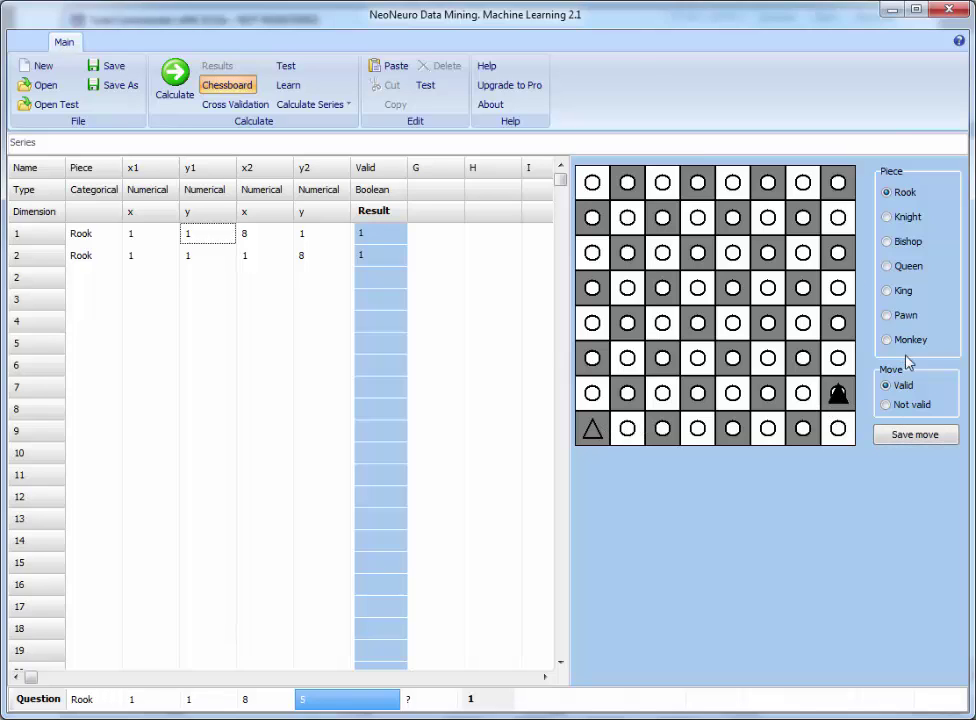
{"action": "left_click", "coordinate": [885, 405]}
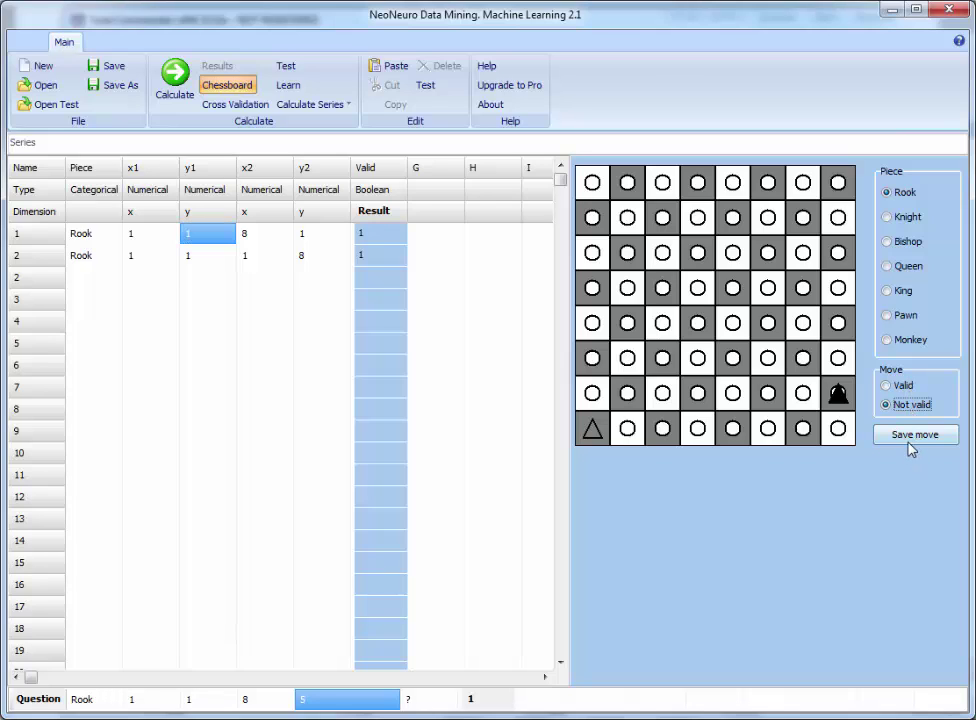
{"action": "left_click", "coordinate": [906, 440]}
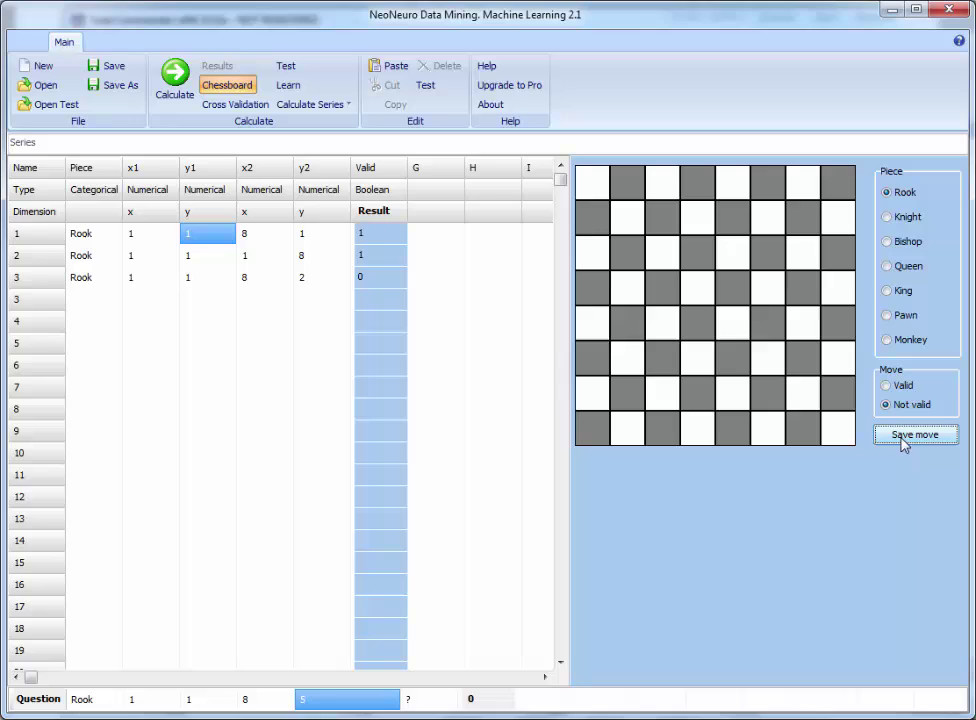
- Test the rook's predicted moves from several squares, then switch the piece to Knight and test its predicted moves across the board
{"action": "left_click", "coordinate": [632, 427]}
{"action": "left_click_drag", "start_coordinate": [648, 410], "coordinate": [731, 252]}
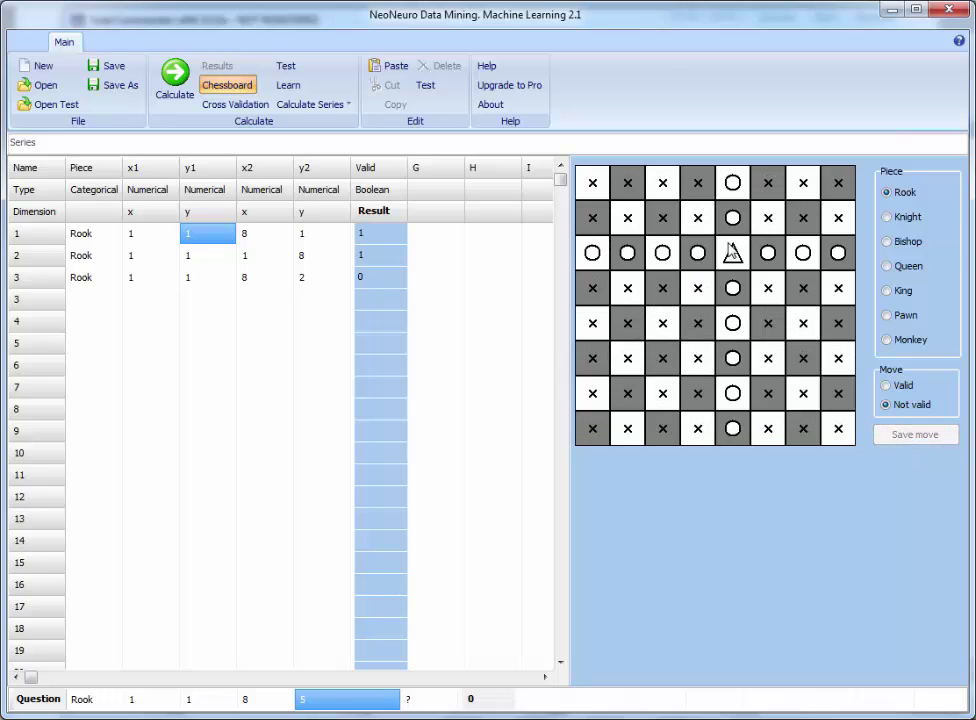
{"action": "left_click", "coordinate": [887, 218]}
{"action": "left_click", "coordinate": [695, 313]}
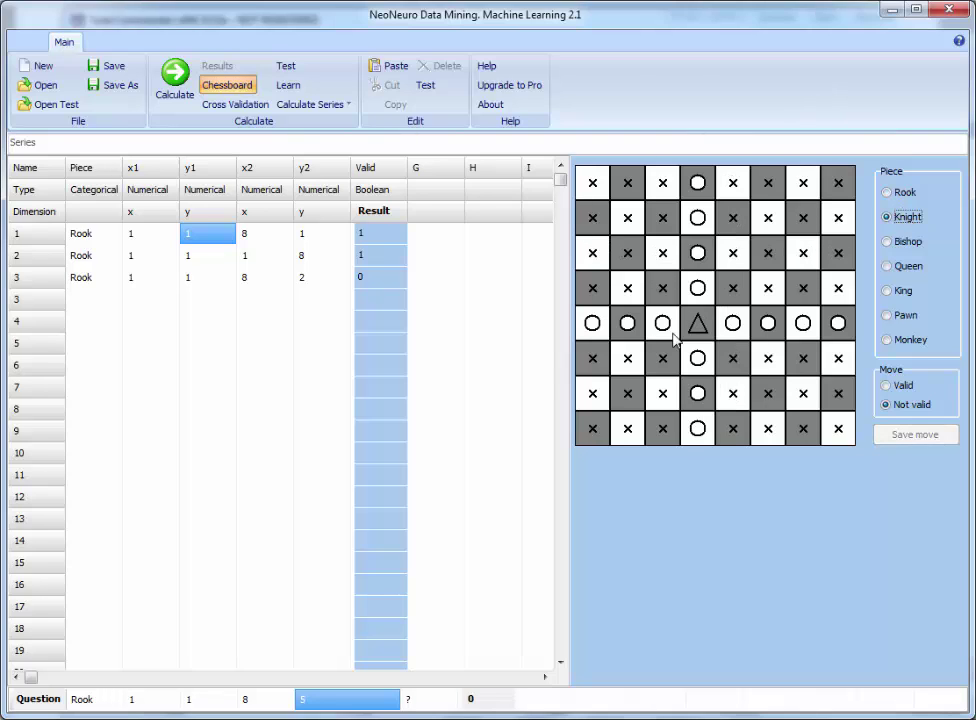
{"action": "left_click", "coordinate": [648, 366]}
{"action": "left_click", "coordinate": [623, 267]}
{"action": "left_click", "coordinate": [726, 297]}
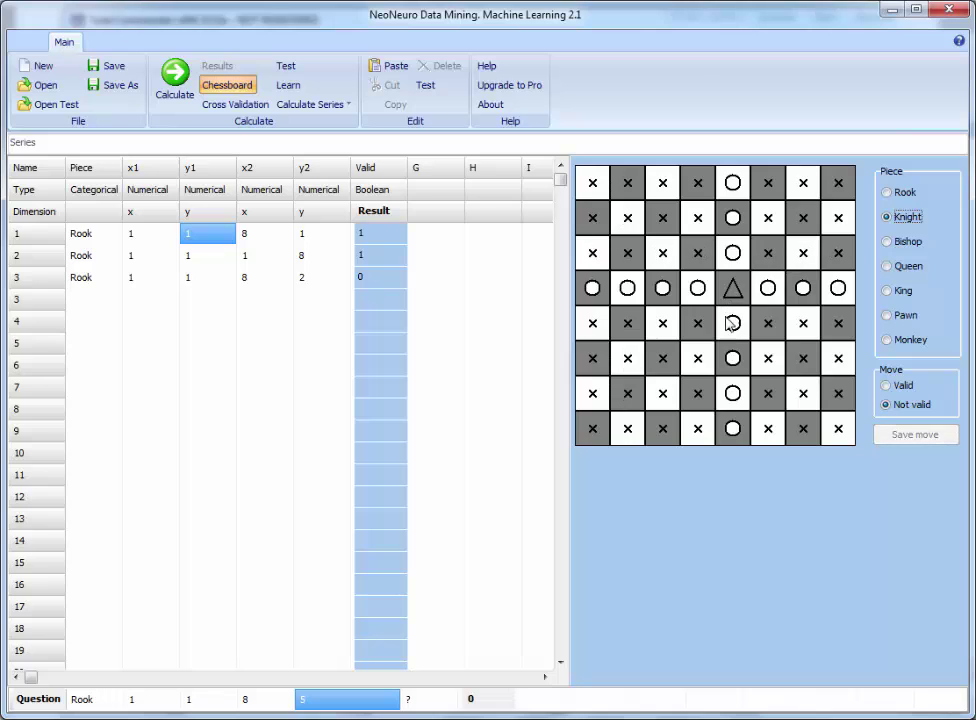
{"action": "left_click", "coordinate": [691, 349]}
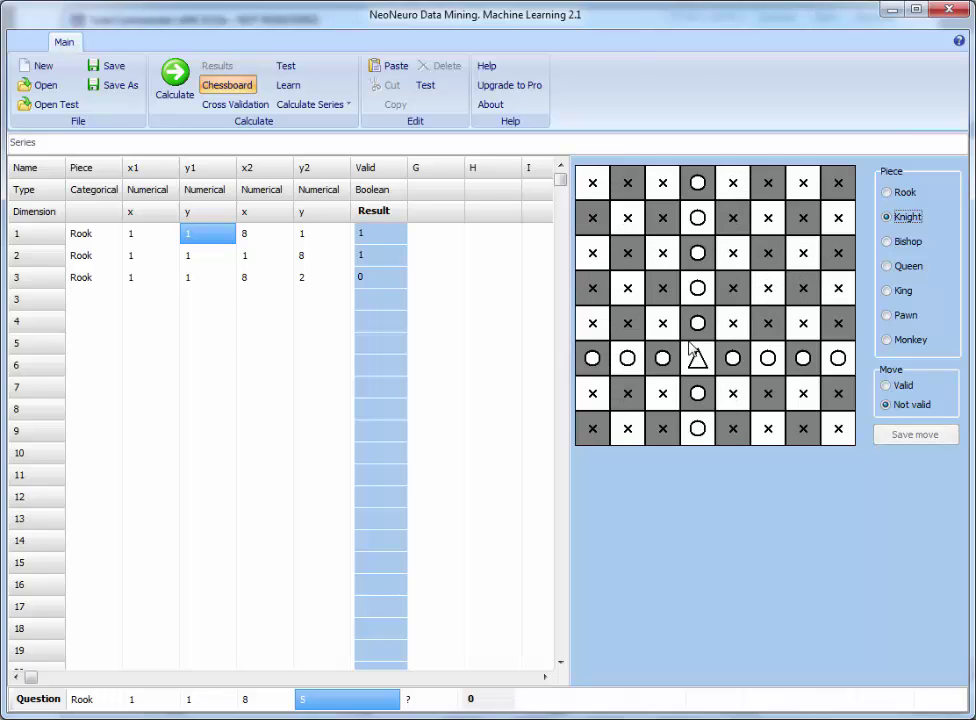
{"action": "left_click", "coordinate": [644, 295]}
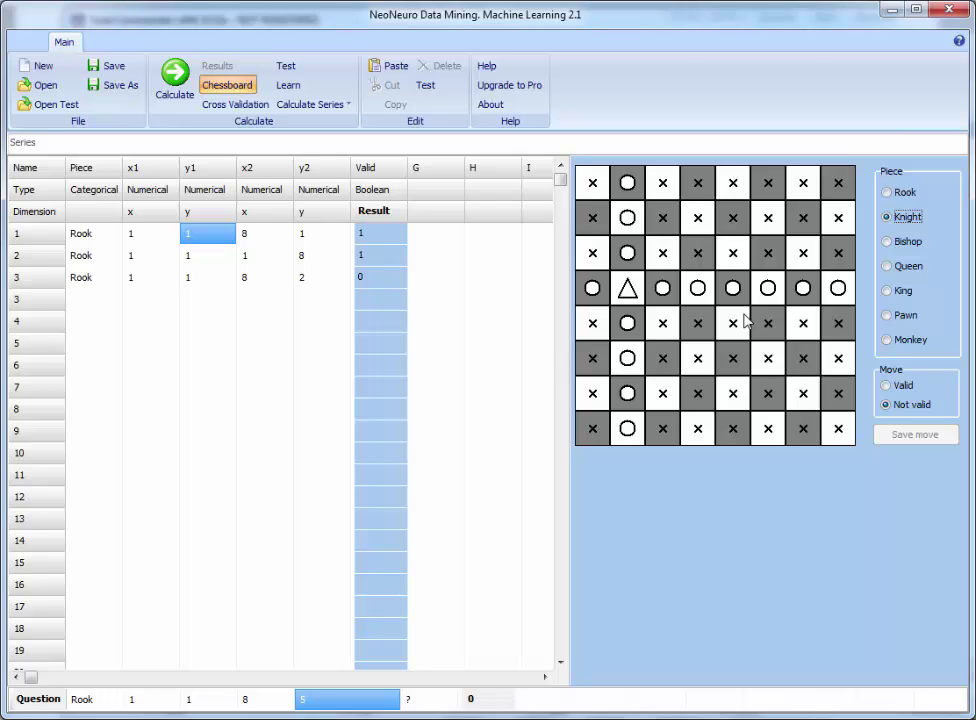
- Save a knight move from x 5, y 4 to x 5, y 8 as not valid, and test the knight's predicted moves from square 4,4
{"action": "left_click", "coordinate": [743, 321]}
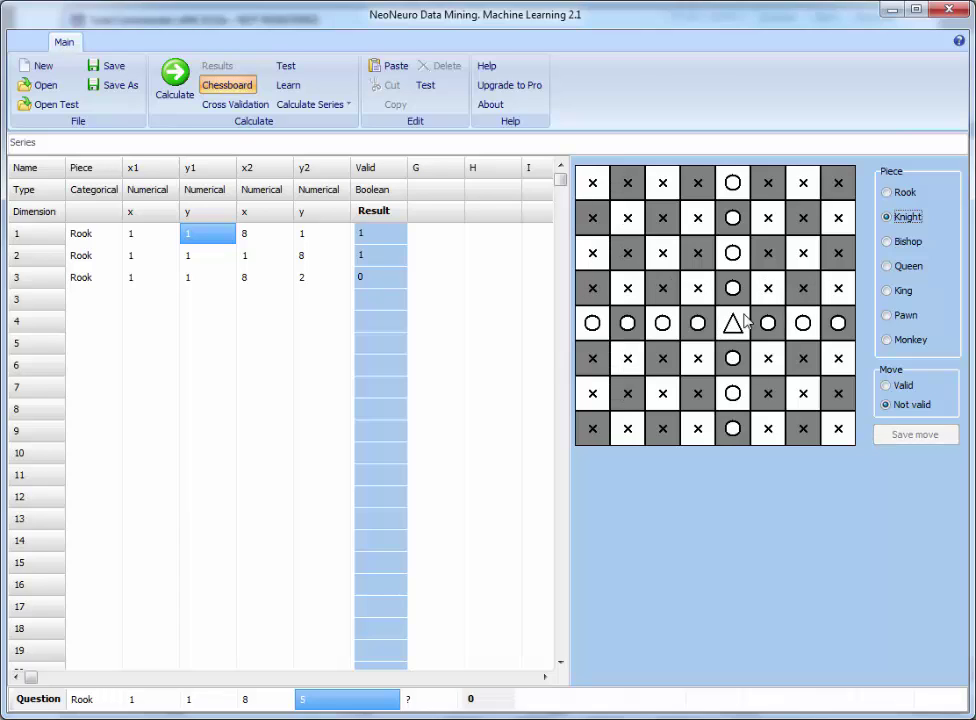
{"action": "left_click", "coordinate": [733, 183]}
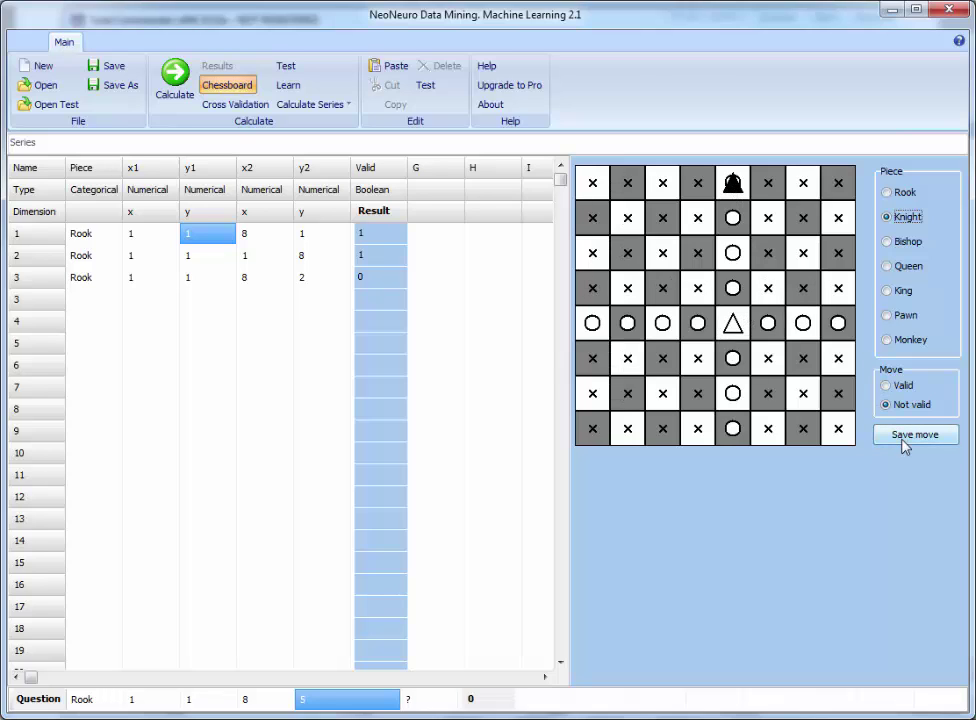
{"action": "left_click", "coordinate": [905, 445]}
{"action": "left_click", "coordinate": [700, 332]}
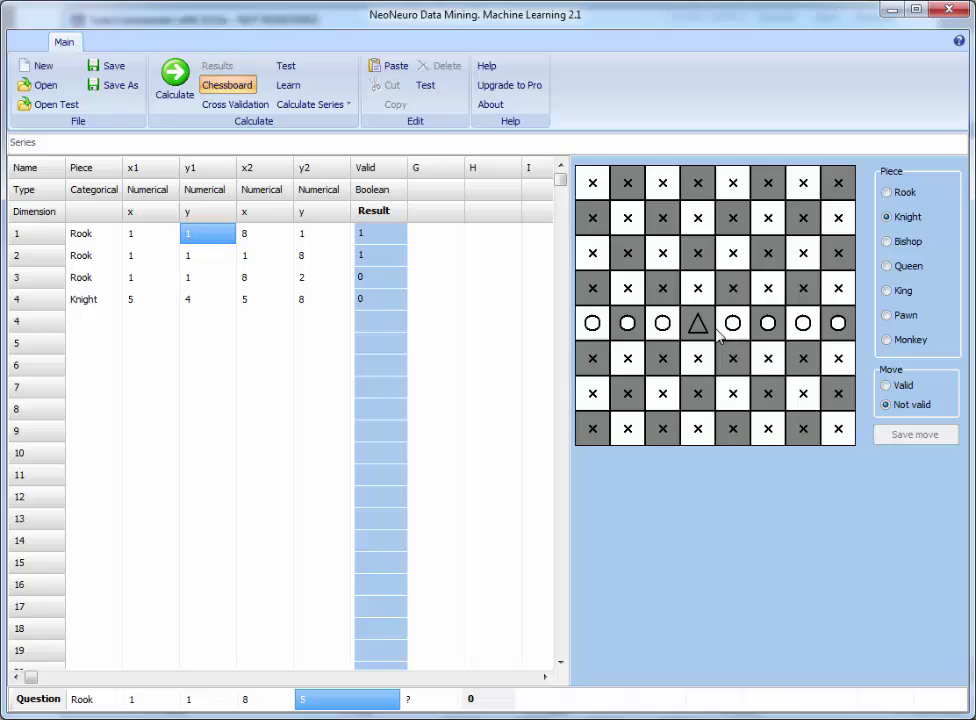
- Save a knight move from x 4, y 4 to x 8, y 4 as not valid, and test the knight's predicted moves from square 5,3
{"action": "left_click", "coordinate": [838, 325]}
{"action": "left_click", "coordinate": [905, 434]}
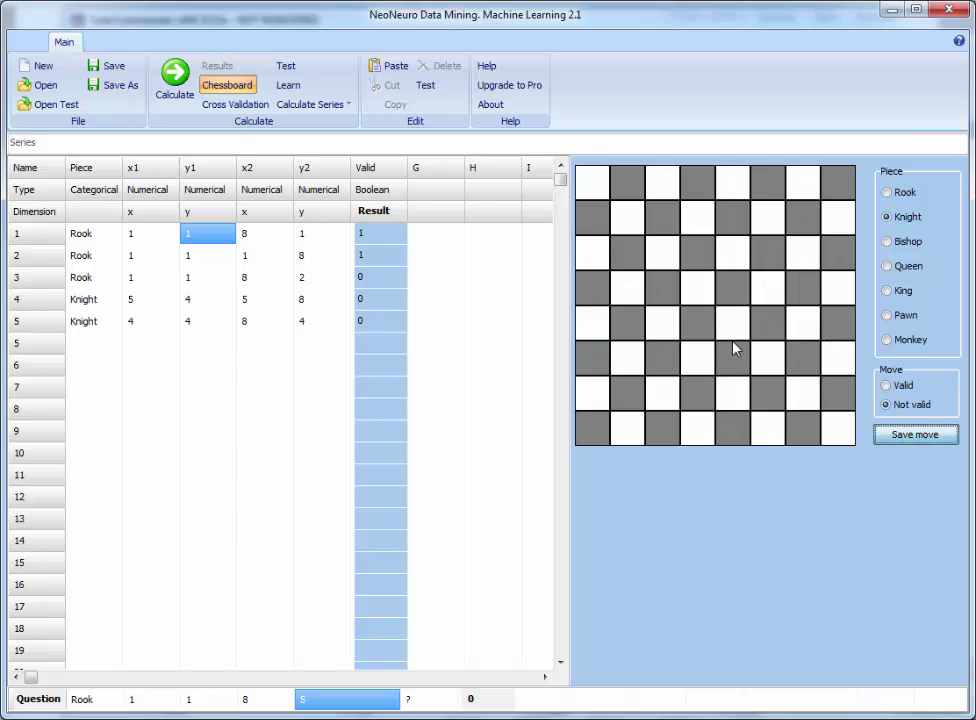
{"action": "left_click", "coordinate": [733, 350]}
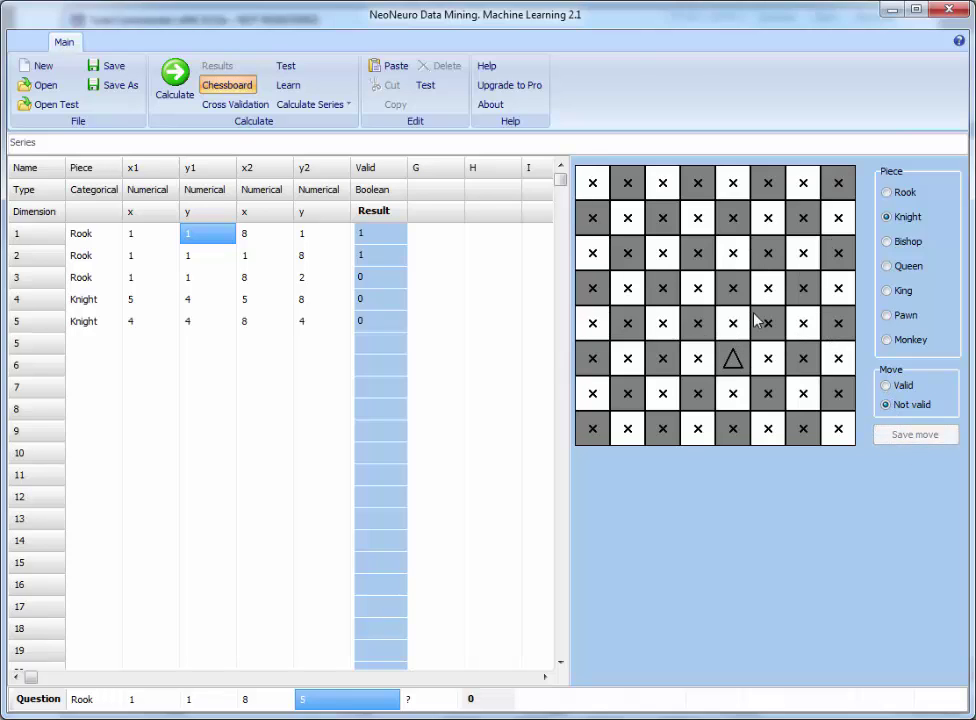
- Save two knight moves as valid, from square 1,1 to 3,2 and from square 1,1 to 2,3
{"action": "left_click", "coordinate": [592, 428]}
{"action": "left_click", "coordinate": [663, 394]}
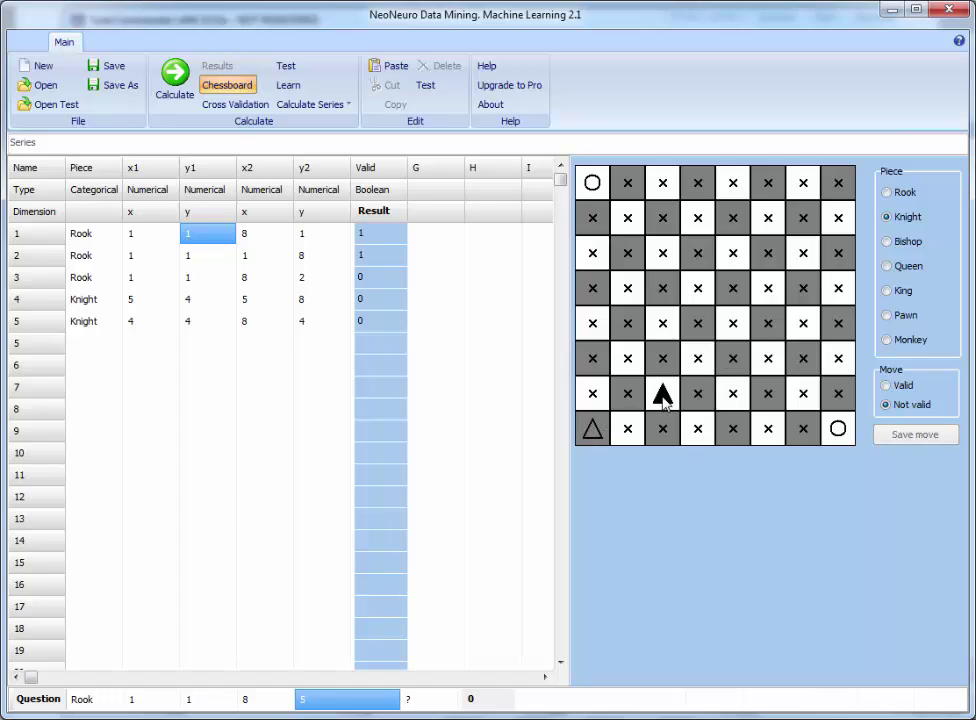
{"action": "left_click", "coordinate": [885, 386]}
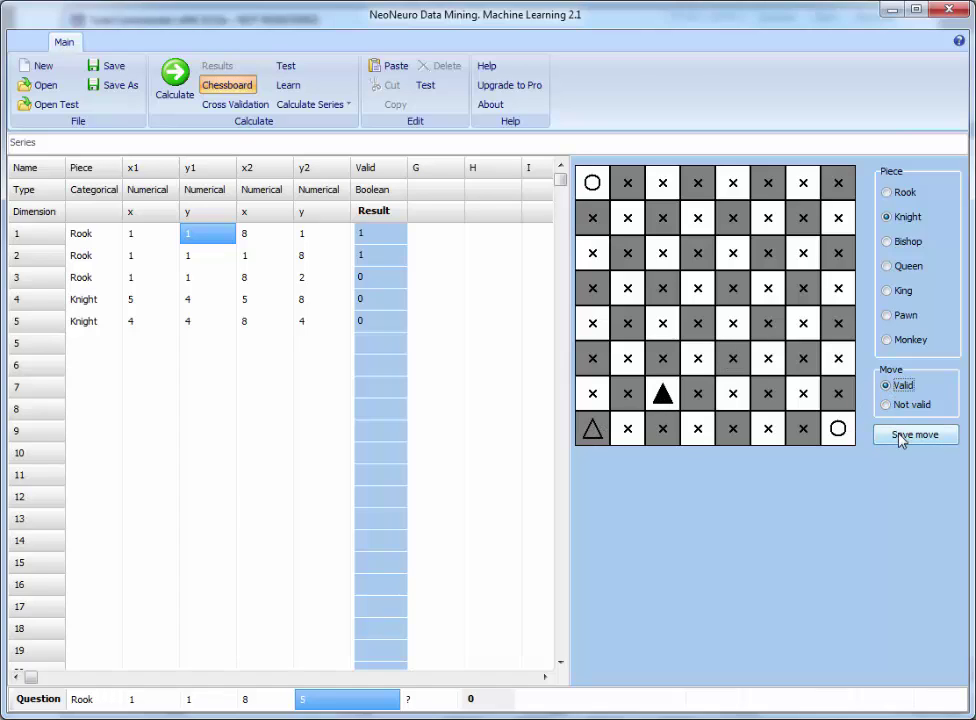
{"action": "left_click", "coordinate": [907, 435]}
{"action": "left_click", "coordinate": [629, 359]}
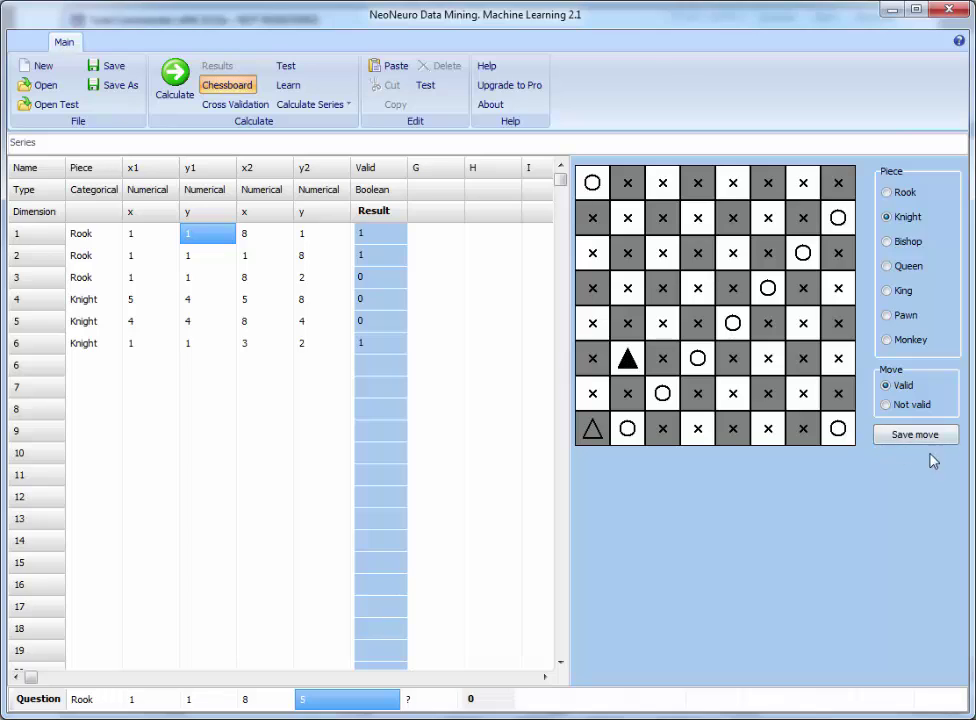
{"action": "left_click", "coordinate": [915, 436]}
- Save a knight move from square 1,1 to 2,2 as not valid, and retest the knight's predicted moves from square 1,1
{"action": "left_click", "coordinate": [596, 424]}
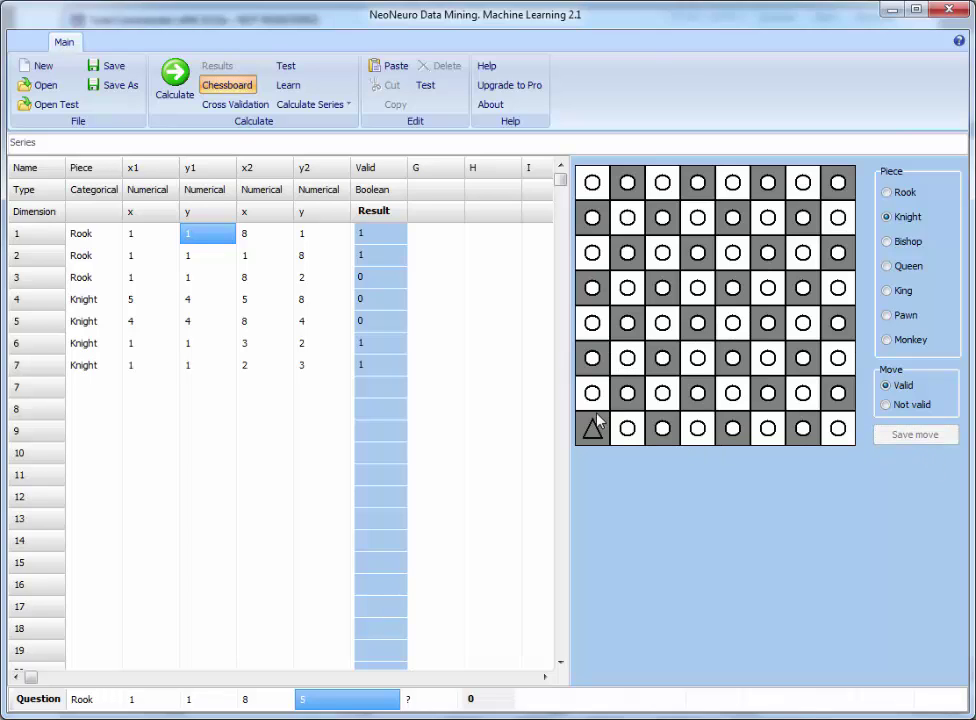
{"action": "left_click", "coordinate": [631, 403]}
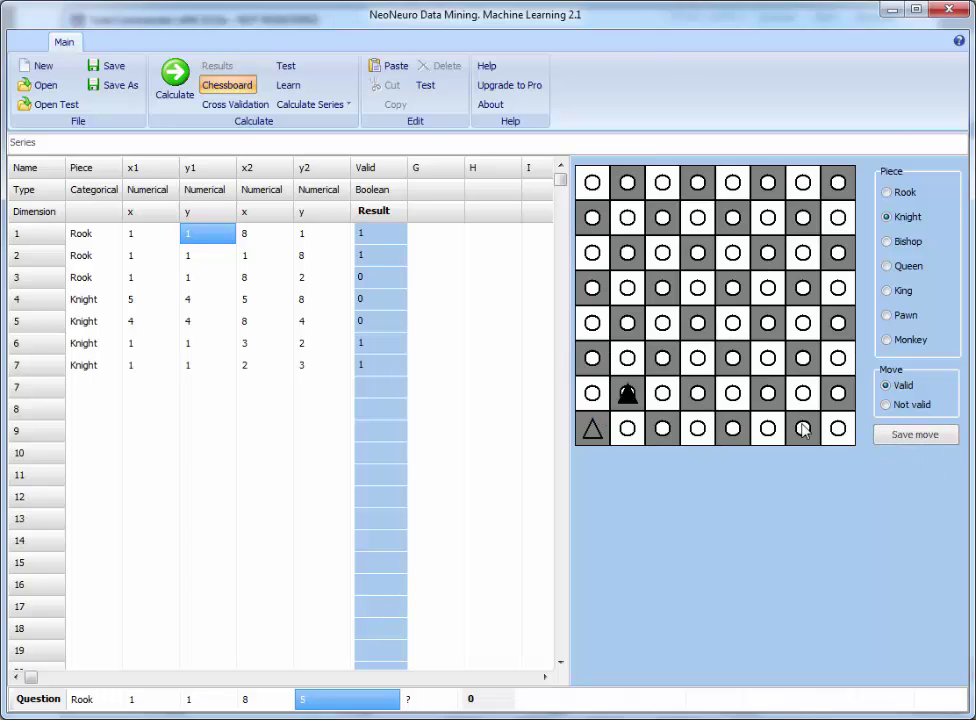
{"action": "left_click", "coordinate": [886, 404]}
{"action": "left_click", "coordinate": [913, 434]}
{"action": "left_click", "coordinate": [606, 420]}
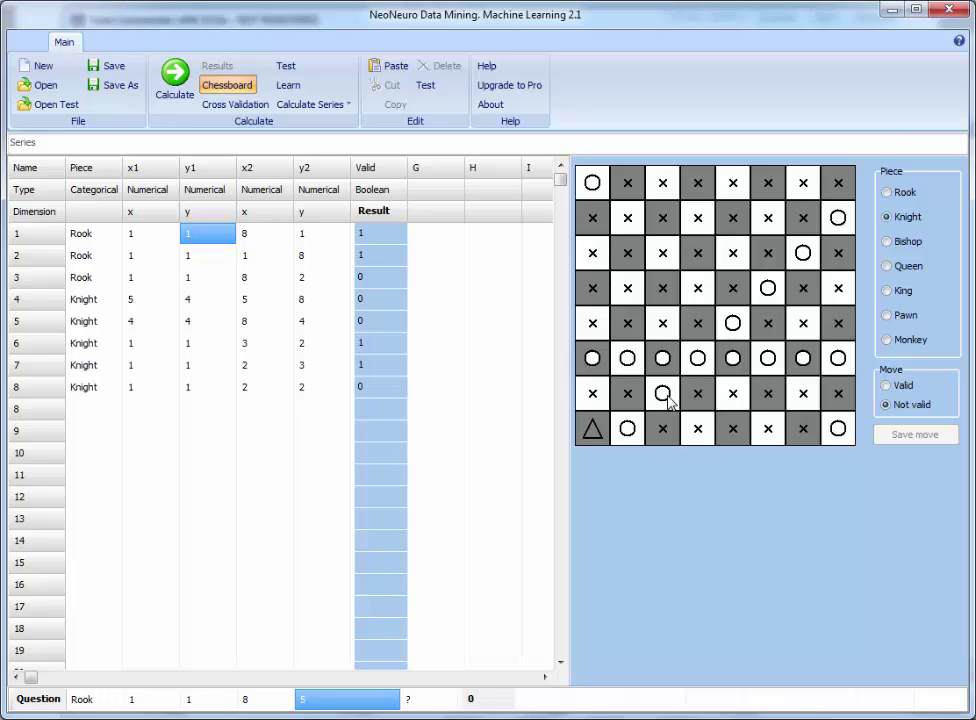
- Save two knight moves from square 4,4 as not valid, one to 4,6 and one to 2,7
{"action": "left_click", "coordinate": [698, 326]}
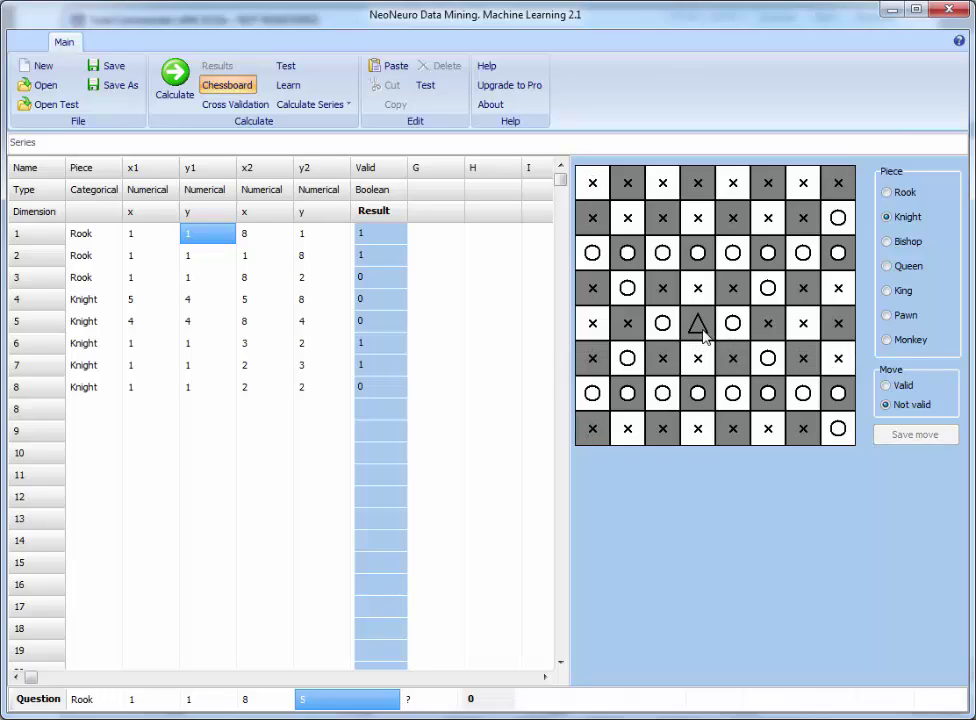
{"action": "left_click", "coordinate": [698, 254]}
{"action": "left_click", "coordinate": [900, 432]}
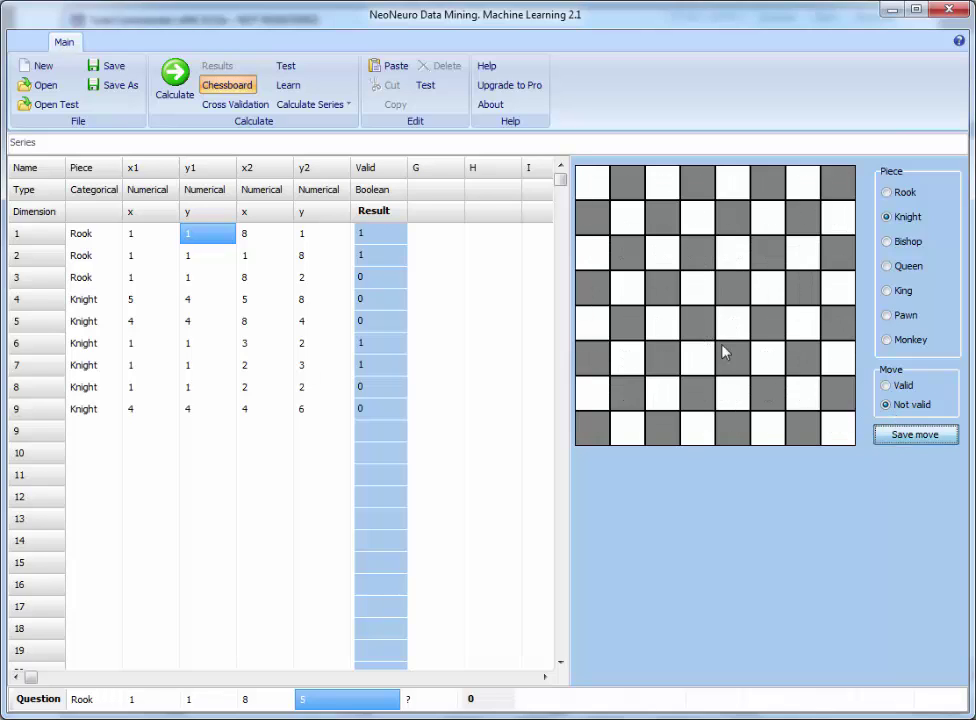
{"action": "left_click", "coordinate": [634, 220]}
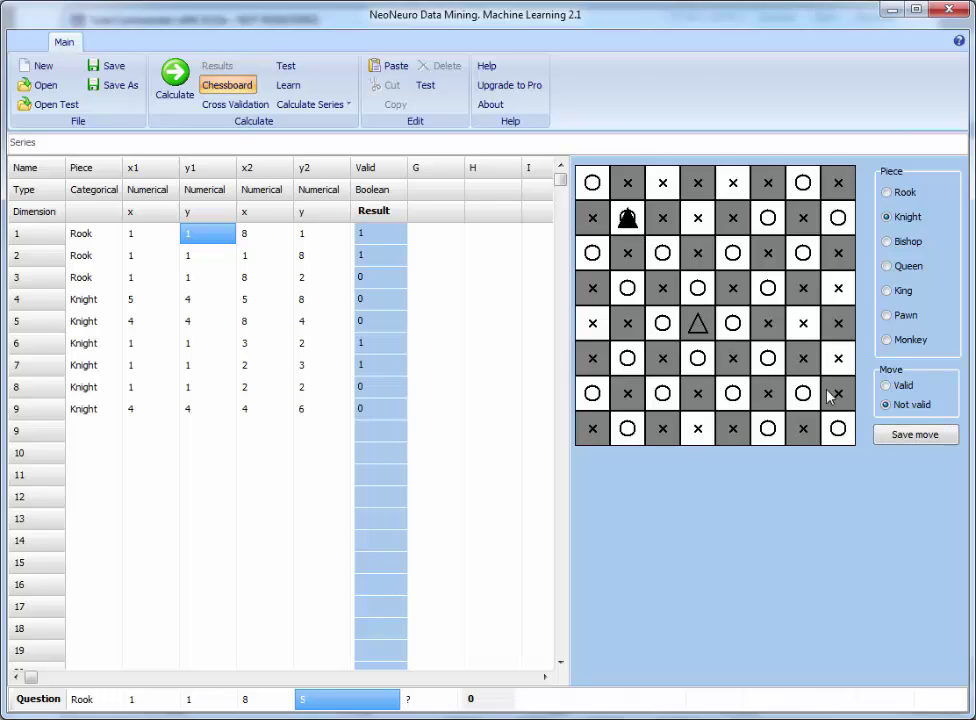
{"action": "left_click", "coordinate": [880, 433]}
- Save three more knight moves from square 4,4 as not valid, ending on squares 4,3, 3,4 and 6,4
{"action": "left_click", "coordinate": [709, 333]}
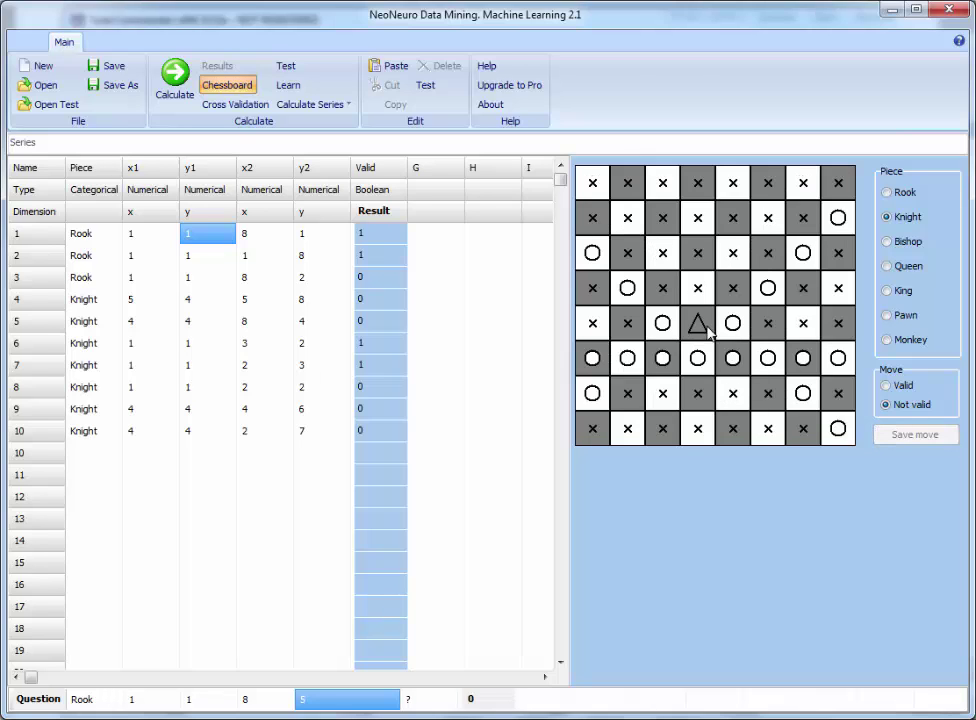
{"action": "left_click", "coordinate": [697, 358]}
{"action": "left_click", "coordinate": [908, 437]}
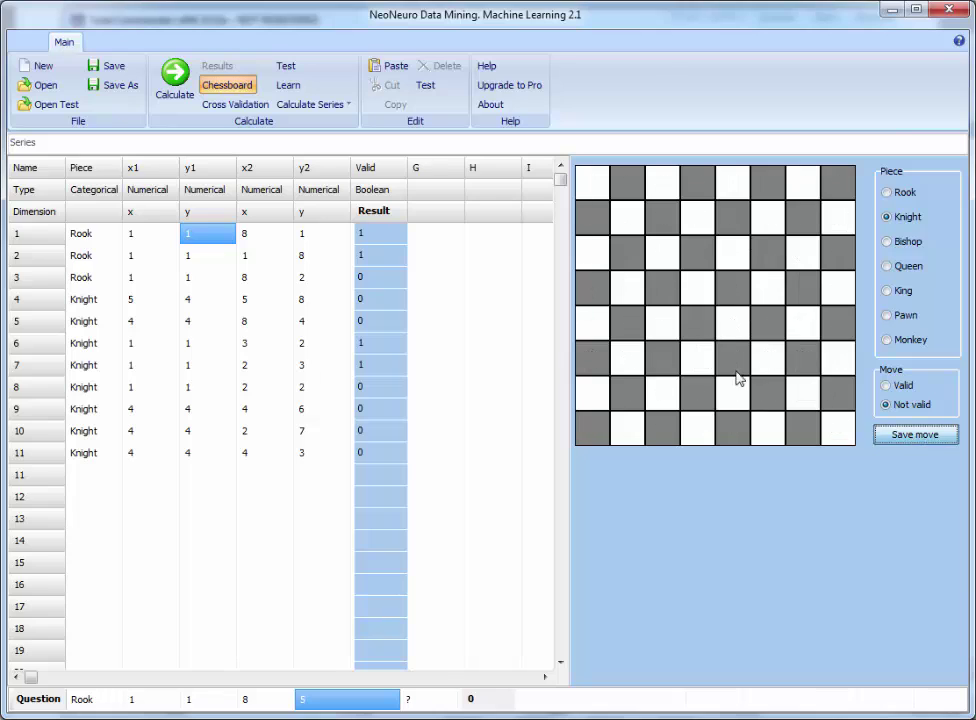
{"action": "left_click", "coordinate": [697, 323]}
{"action": "left_click", "coordinate": [663, 323]}
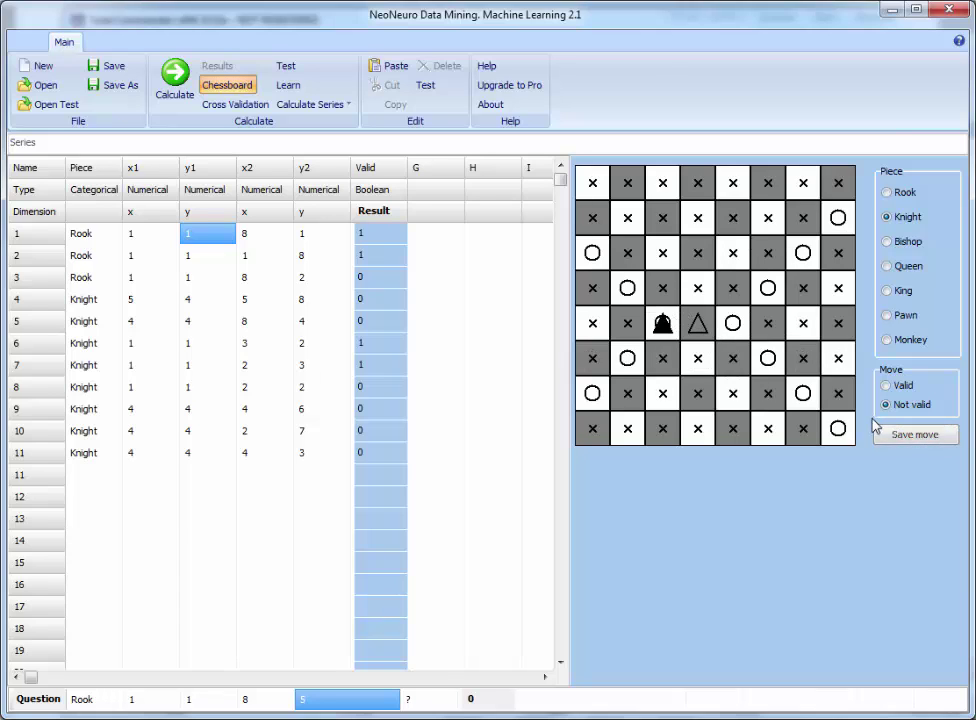
{"action": "left_click", "coordinate": [910, 434]}
{"action": "left_click", "coordinate": [702, 338]}
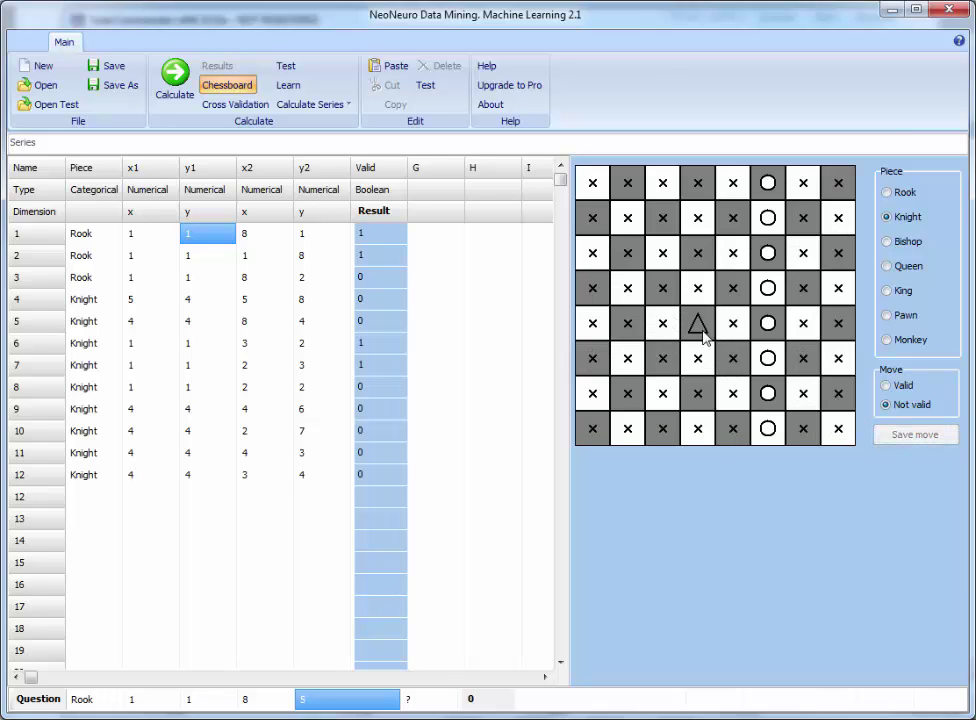
{"action": "left_click", "coordinate": [768, 326]}
{"action": "left_click", "coordinate": [906, 436]}
- Save two knight moves from square 4,4 as valid, one to 5,6 and one to 6,3
{"action": "left_click", "coordinate": [700, 333]}
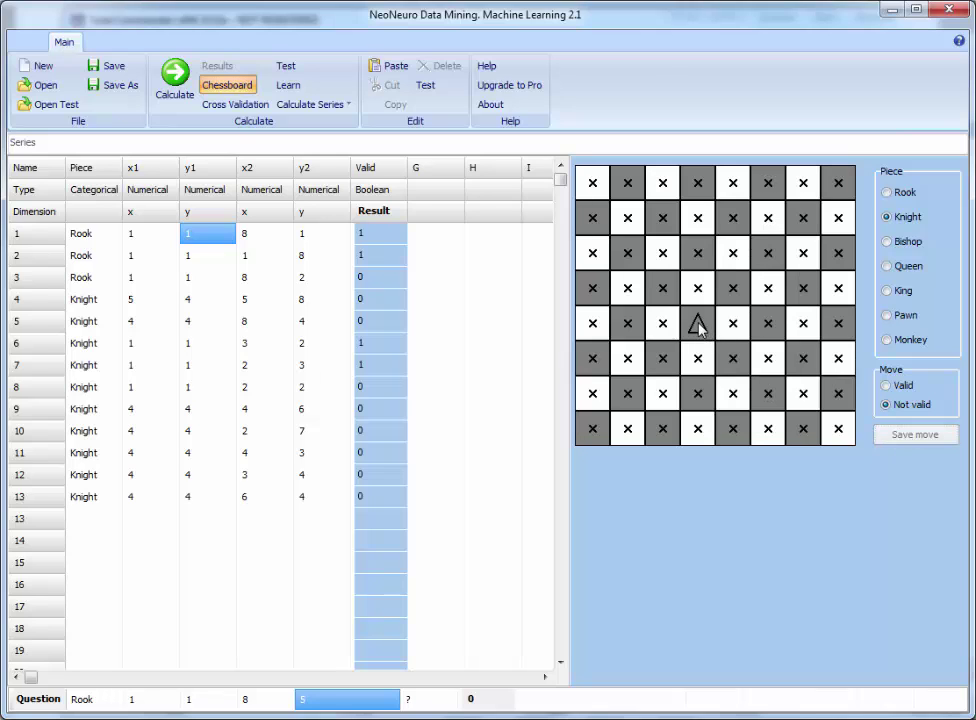
{"action": "left_click", "coordinate": [730, 255]}
{"action": "left_click", "coordinate": [891, 388]}
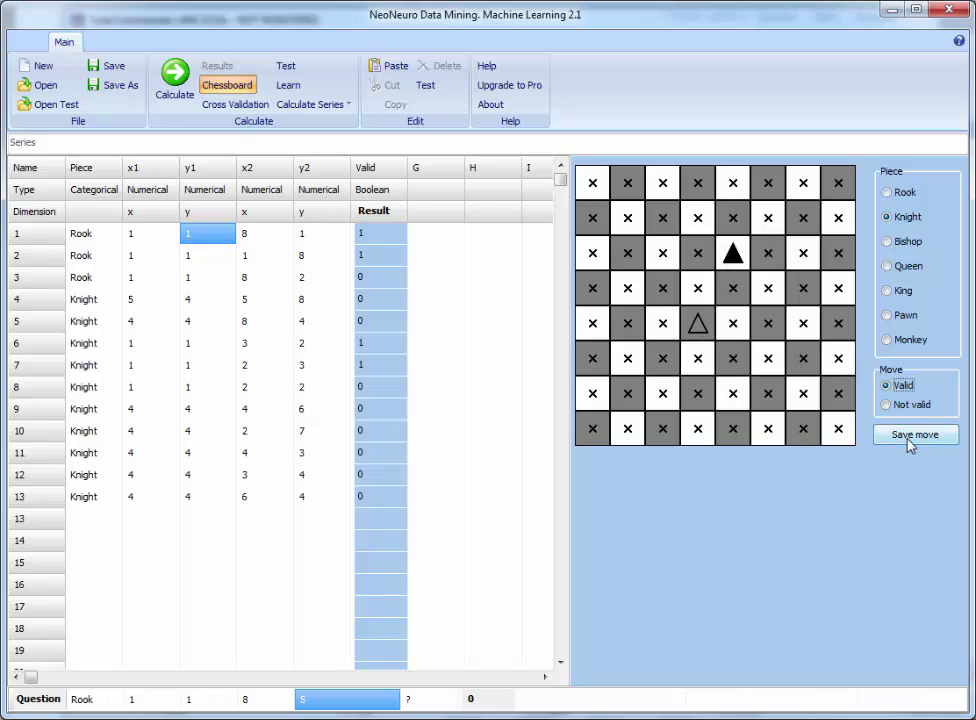
{"action": "left_click", "coordinate": [913, 434]}
{"action": "left_click", "coordinate": [698, 324]}
{"action": "left_click", "coordinate": [768, 358]}
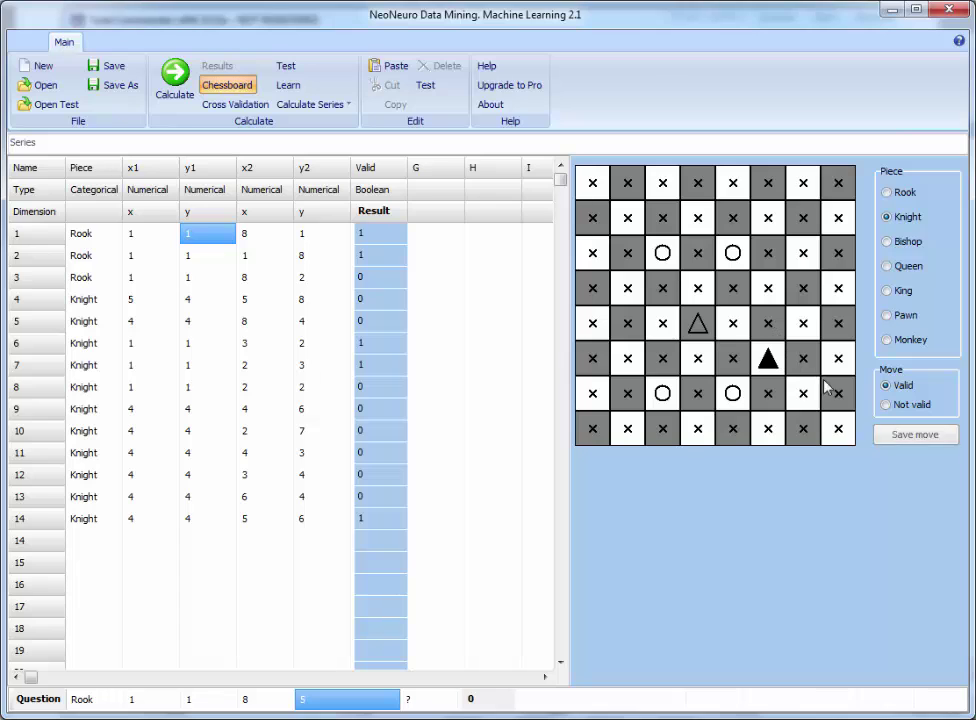
{"action": "left_click", "coordinate": [913, 434]}
- Test the knight's predicted moves from square 4,4 and several nearby squares, including 4,3
{"action": "left_click", "coordinate": [704, 340]}
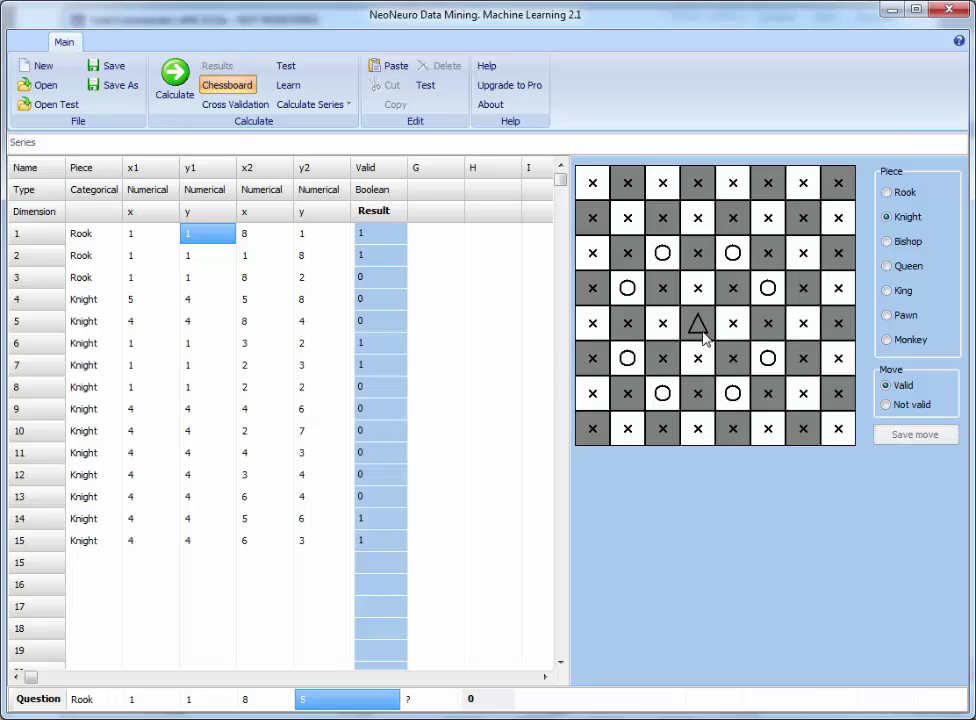
{"action": "double_click", "coordinate": [687, 284]}
{"action": "double_click", "coordinate": [643, 280]}
{"action": "left_click", "coordinate": [698, 362]}
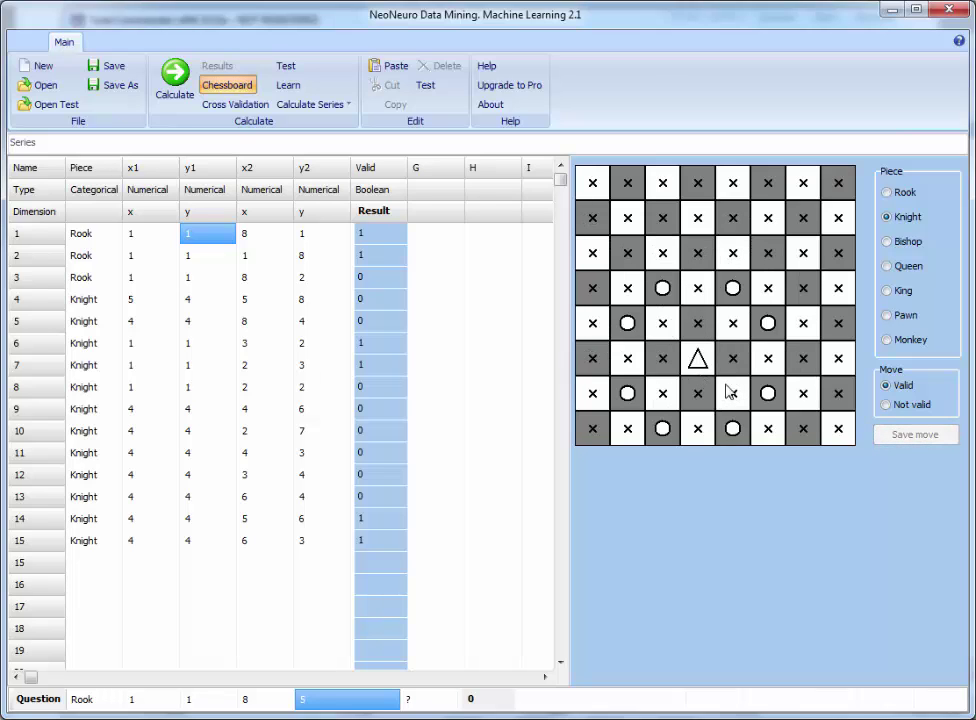
- Switch the piece to Rook, save rook moves from square 4,4 to 4,8 and to 8,4 as valid, and test its predicted moves from 5,4
{"action": "left_click", "coordinate": [903, 192]}
{"action": "left_click", "coordinate": [734, 262]}
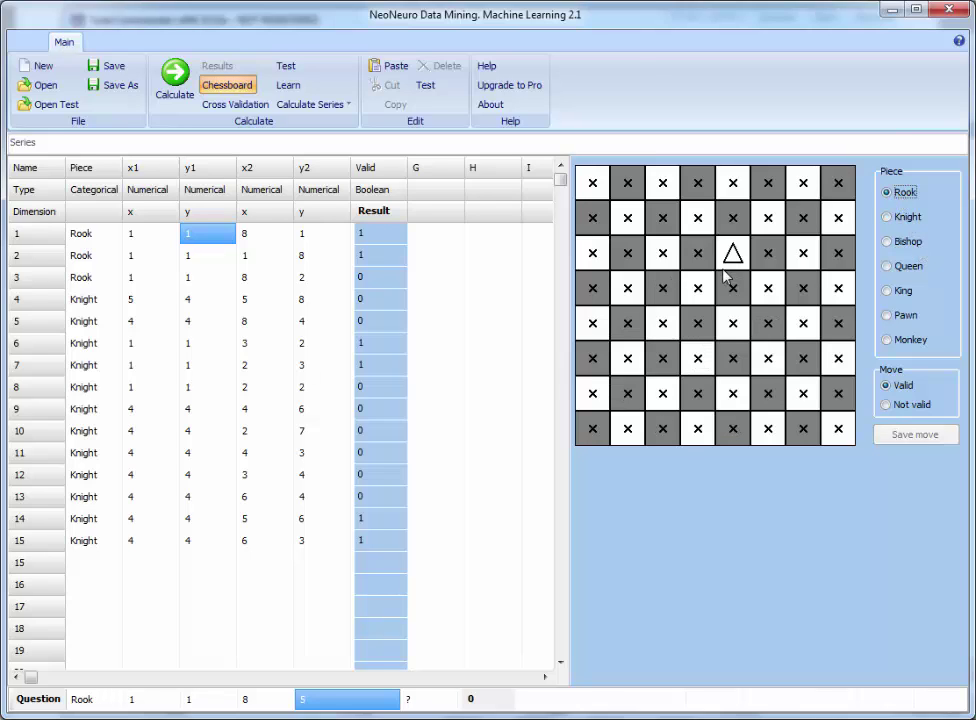
{"action": "double_click", "coordinate": [684, 332]}
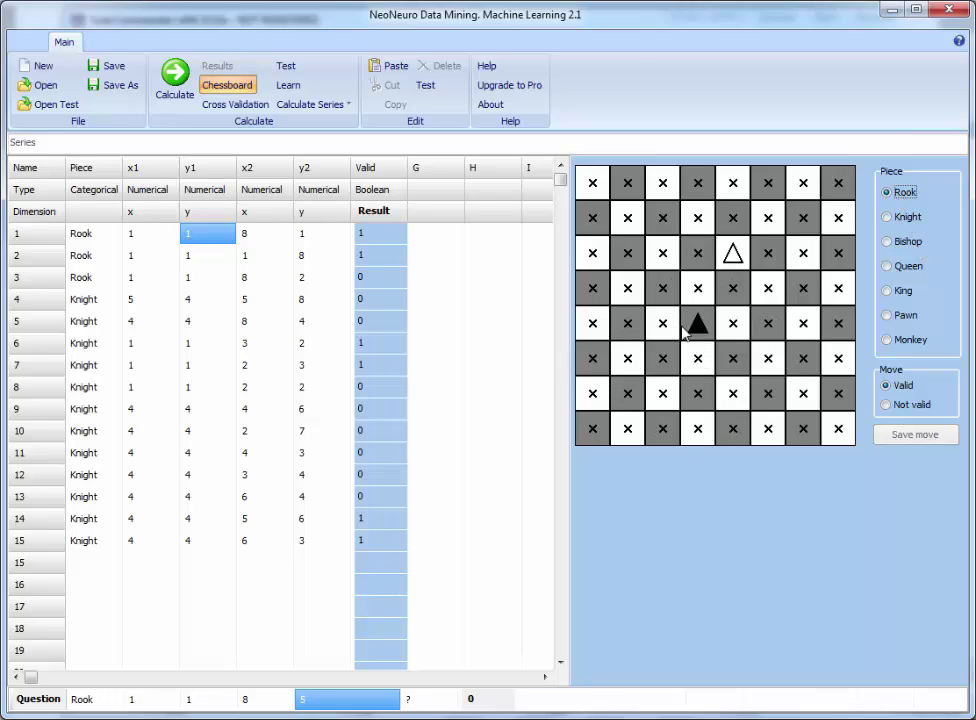
{"action": "left_click", "coordinate": [700, 187]}
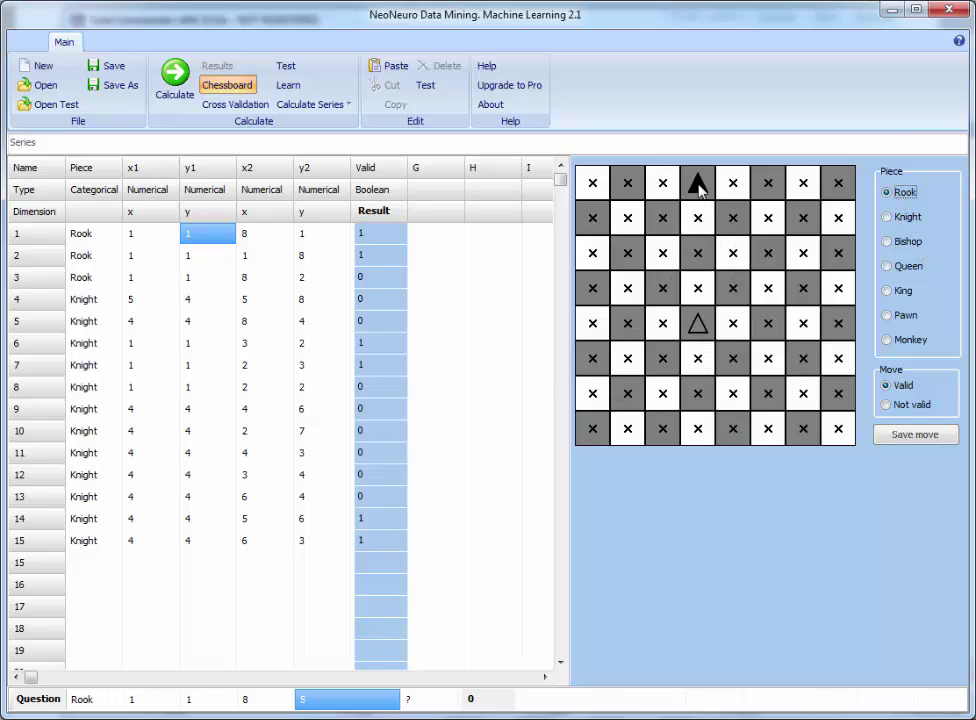
{"action": "left_click", "coordinate": [913, 434]}
{"action": "left_click", "coordinate": [838, 325]}
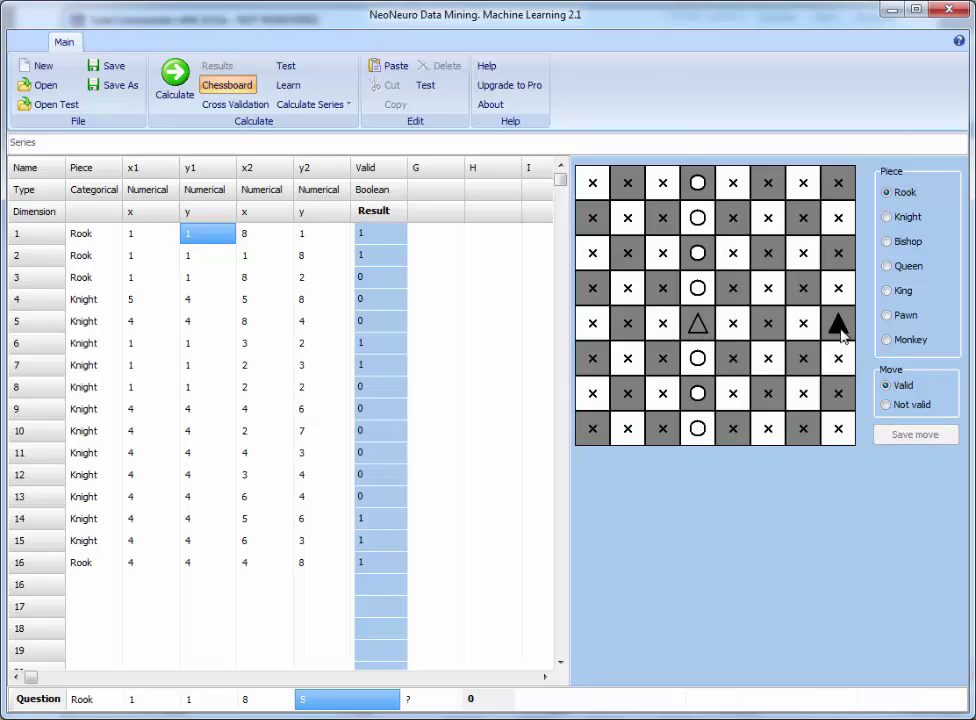
{"action": "left_click", "coordinate": [915, 436]}
{"action": "left_click", "coordinate": [746, 338]}
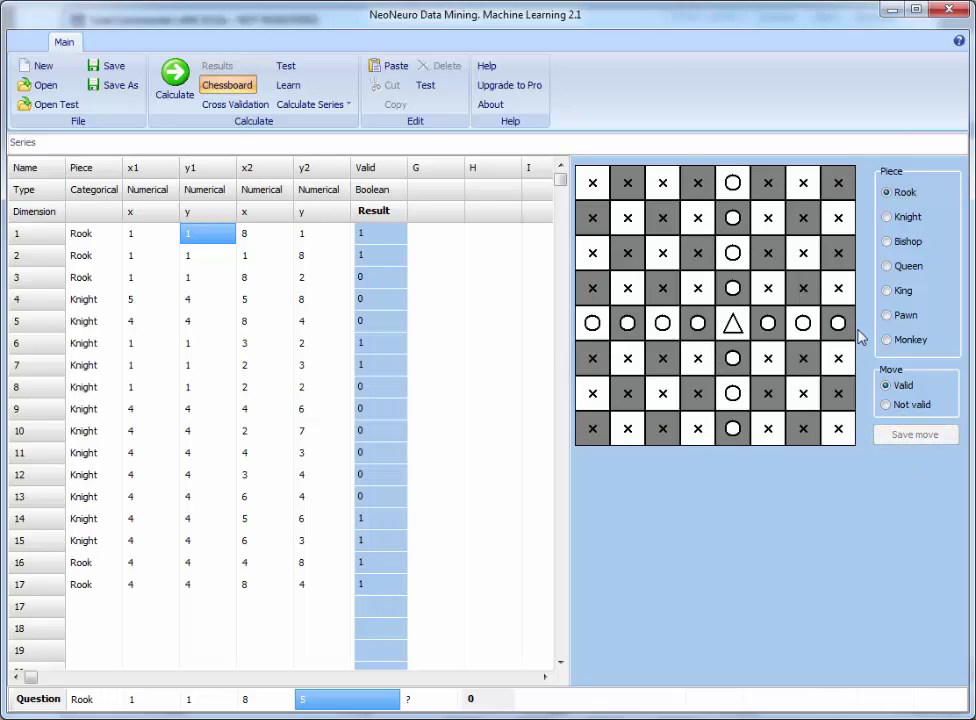
- Switch the piece to Knight and save moves from square 4,5 to 5,5 and from 4,4 to 5,4 as not valid
{"action": "left_click", "coordinate": [893, 217]}
{"action": "left_click", "coordinate": [700, 288]}
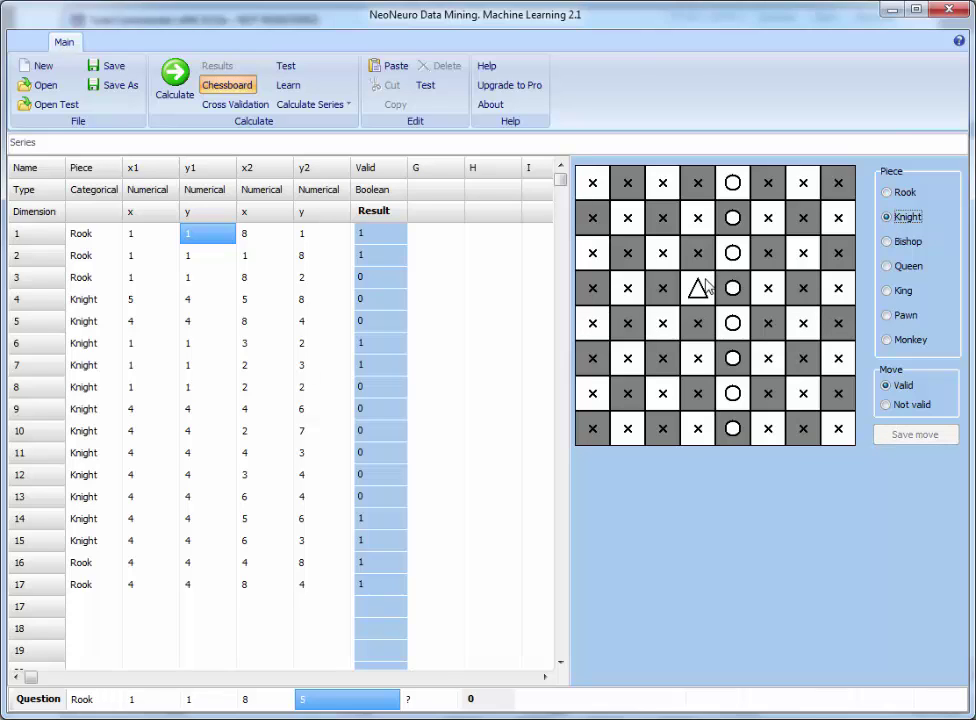
{"action": "left_click", "coordinate": [733, 290]}
{"action": "left_click", "coordinate": [898, 408]}
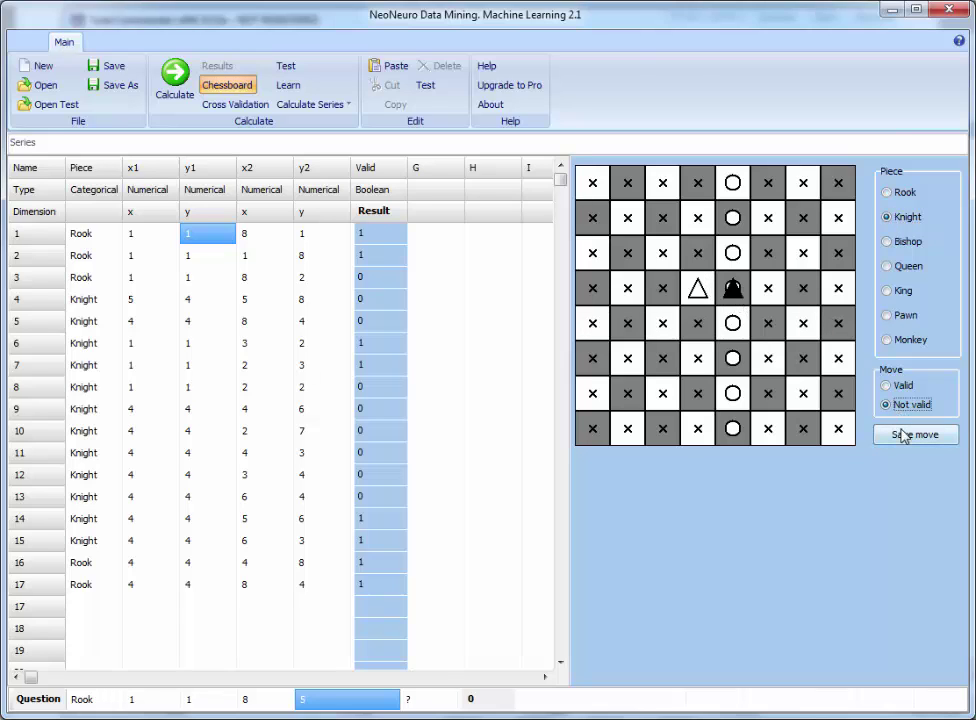
{"action": "left_click", "coordinate": [910, 435]}
{"action": "left_click", "coordinate": [698, 323]}
{"action": "left_click", "coordinate": [731, 326]}
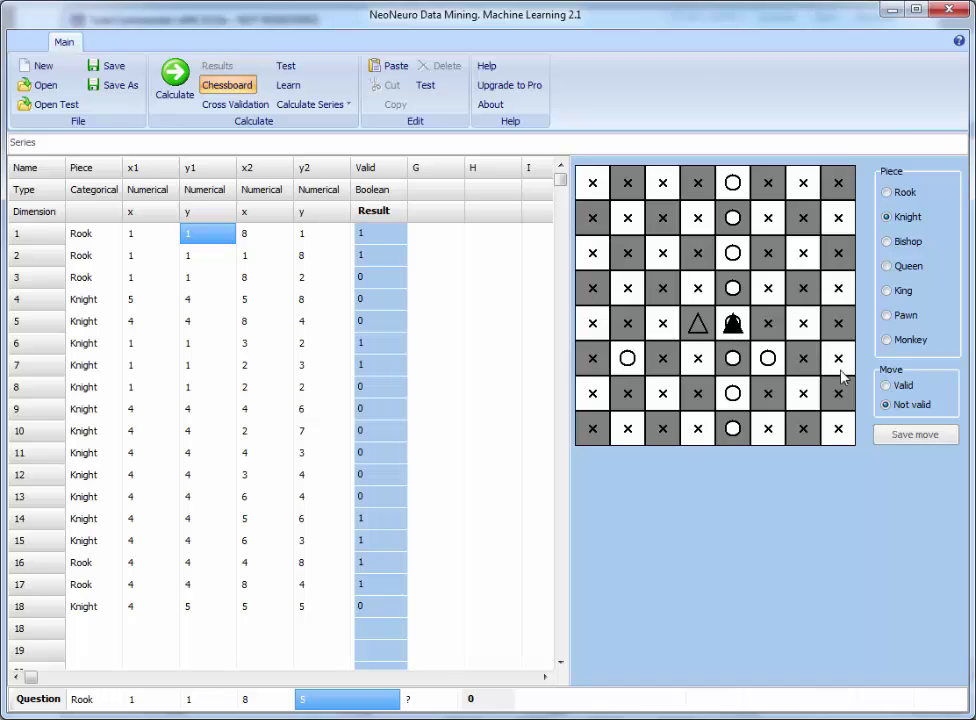
{"action": "left_click", "coordinate": [905, 437]}
- Save knight moves from square 4,4 to 2,5 and from square 5,4 to 4,6 as valid
{"action": "left_click", "coordinate": [698, 325]}
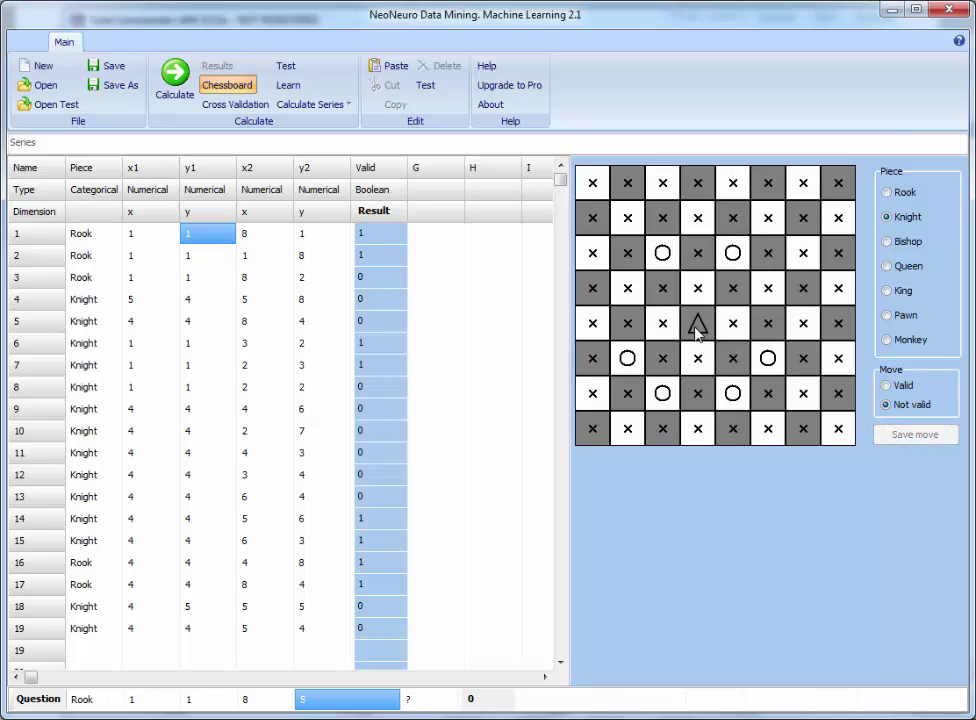
{"action": "left_click", "coordinate": [627, 288]}
{"action": "left_click", "coordinate": [904, 386]}
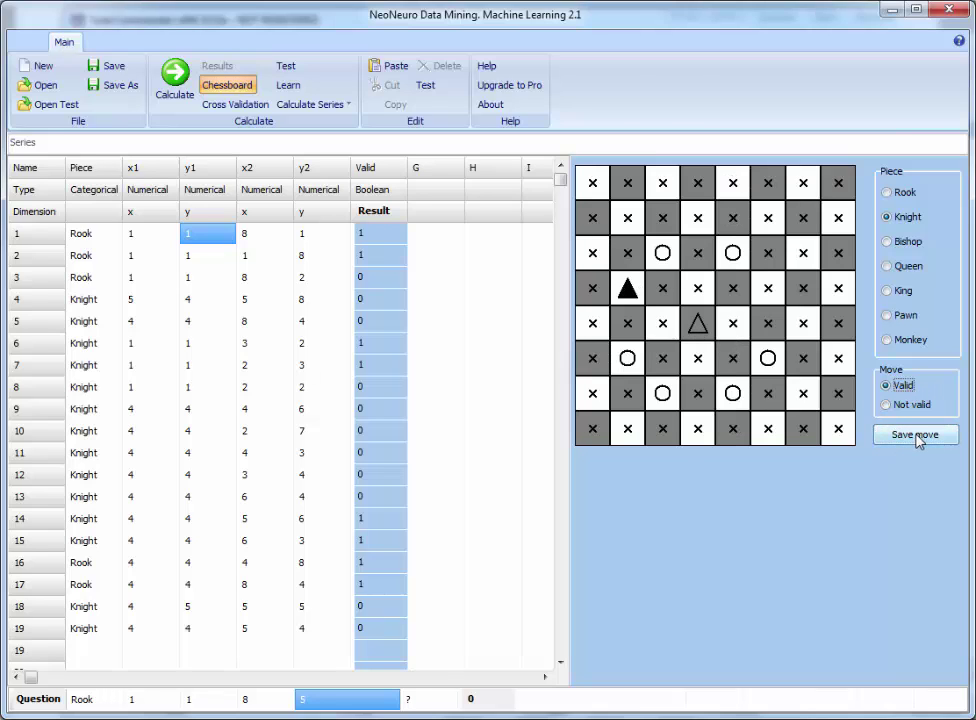
{"action": "left_click", "coordinate": [915, 437]}
{"action": "left_click", "coordinate": [733, 323]}
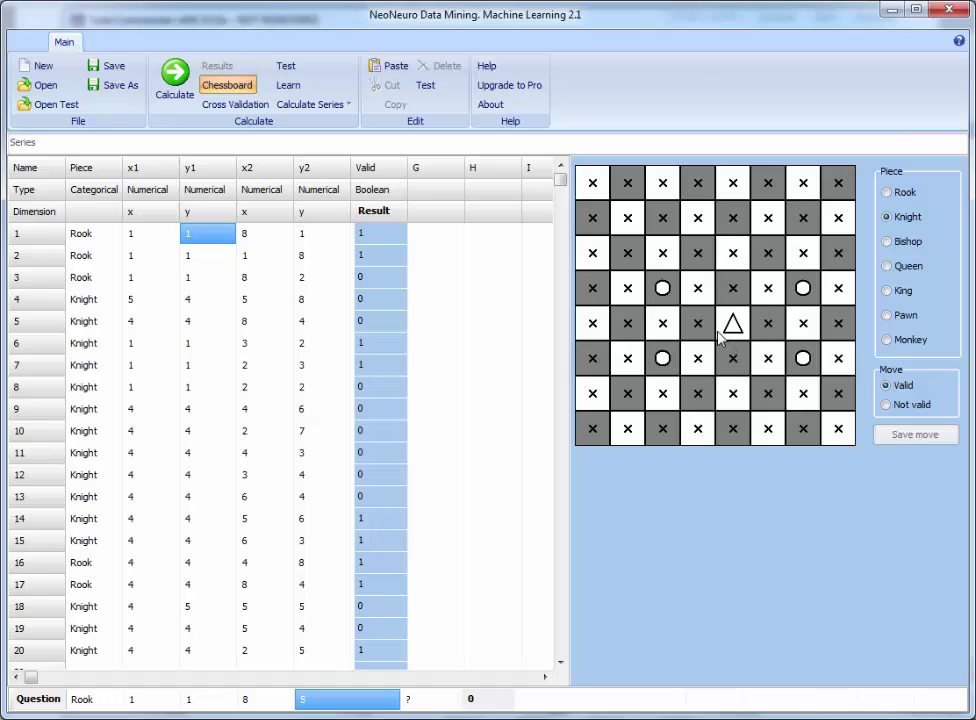
{"action": "left_click", "coordinate": [698, 253]}
{"action": "left_click", "coordinate": [915, 435]}
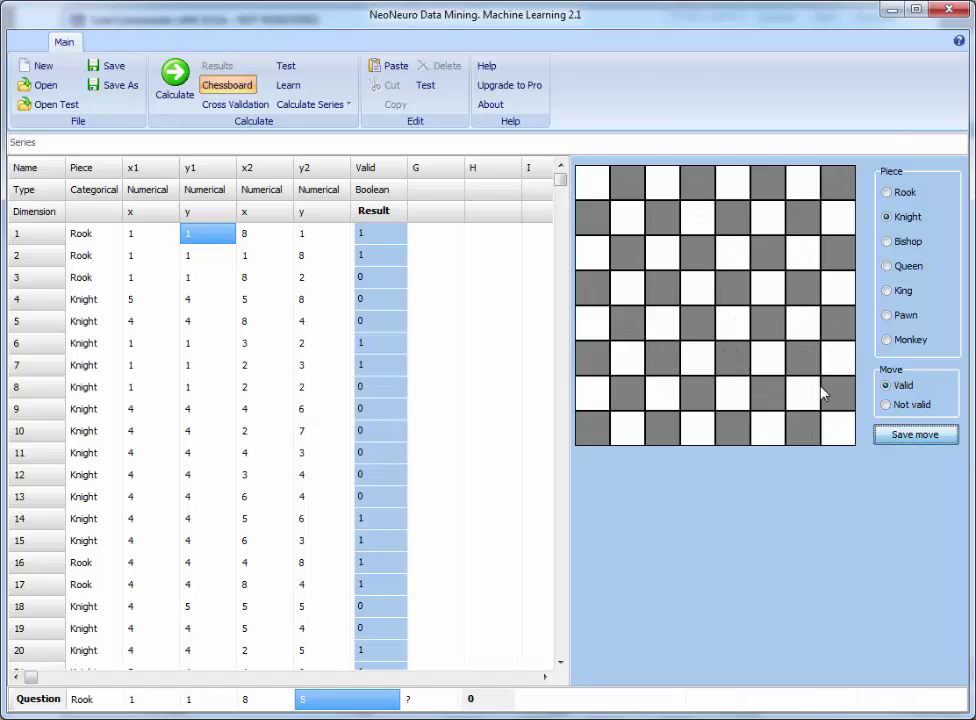
- Test the knight's predicted moves from squares 5,4, 3,4 and 3,2
{"action": "left_click", "coordinate": [733, 323]}
{"action": "left_click", "coordinate": [672, 326]}
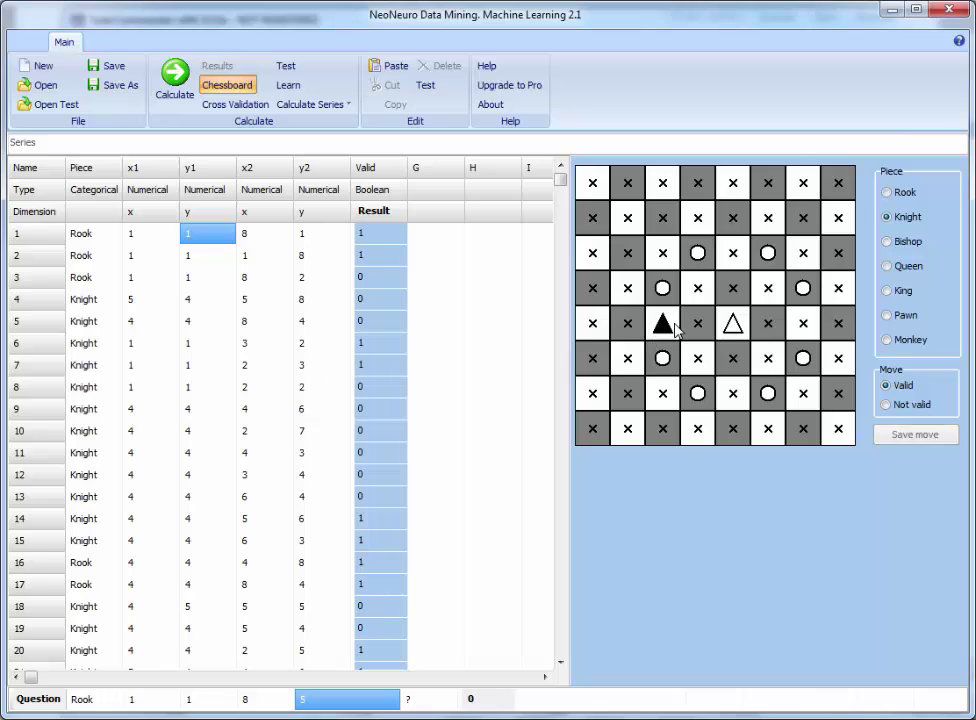
{"action": "left_click", "coordinate": [672, 326]}
{"action": "left_click", "coordinate": [656, 396]}
{"action": "left_click", "coordinate": [656, 396]}
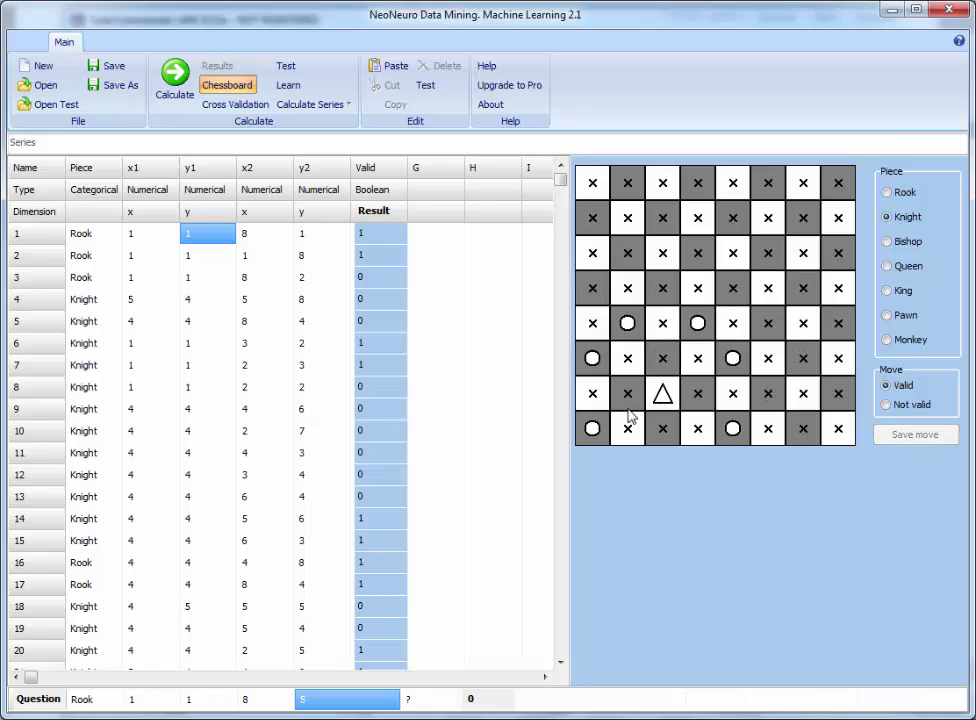
- Switch the piece to Rook and test its predicted moves from squares 6,5 and 4,4
{"action": "left_click", "coordinate": [912, 192]}
{"action": "left_click", "coordinate": [760, 298]}
{"action": "left_click", "coordinate": [760, 298]}
{"action": "double_click", "coordinate": [687, 334]}
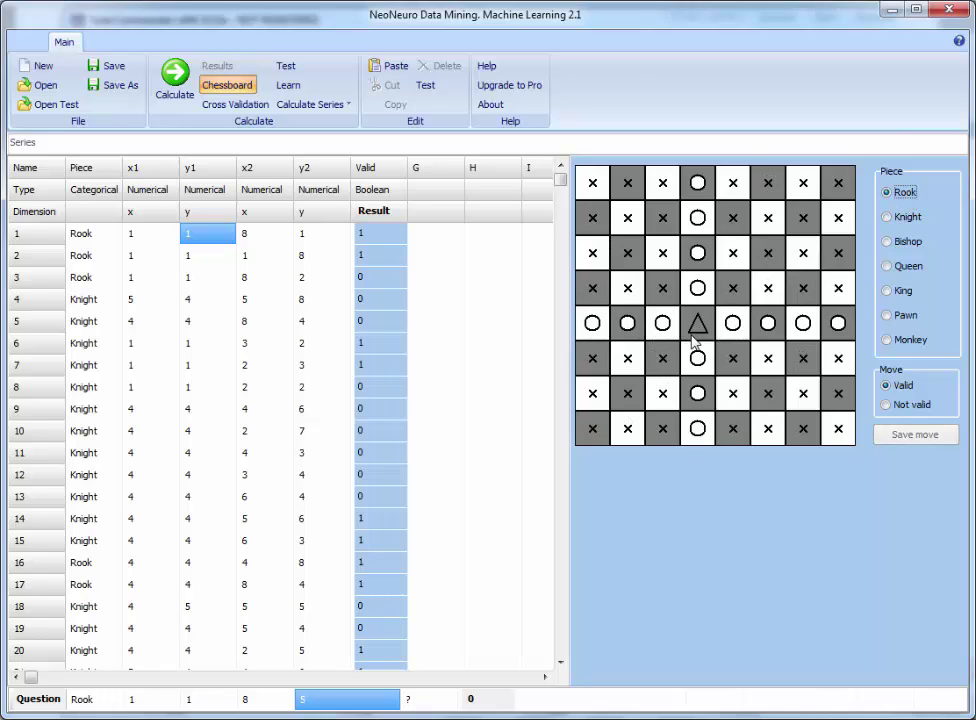
- Test the rook's predicted moves from squares 3,3, 2,5 and 6,6
{"action": "double_click", "coordinate": [648, 370]}
{"action": "double_click", "coordinate": [637, 280]}
{"action": "double_click", "coordinate": [763, 267]}
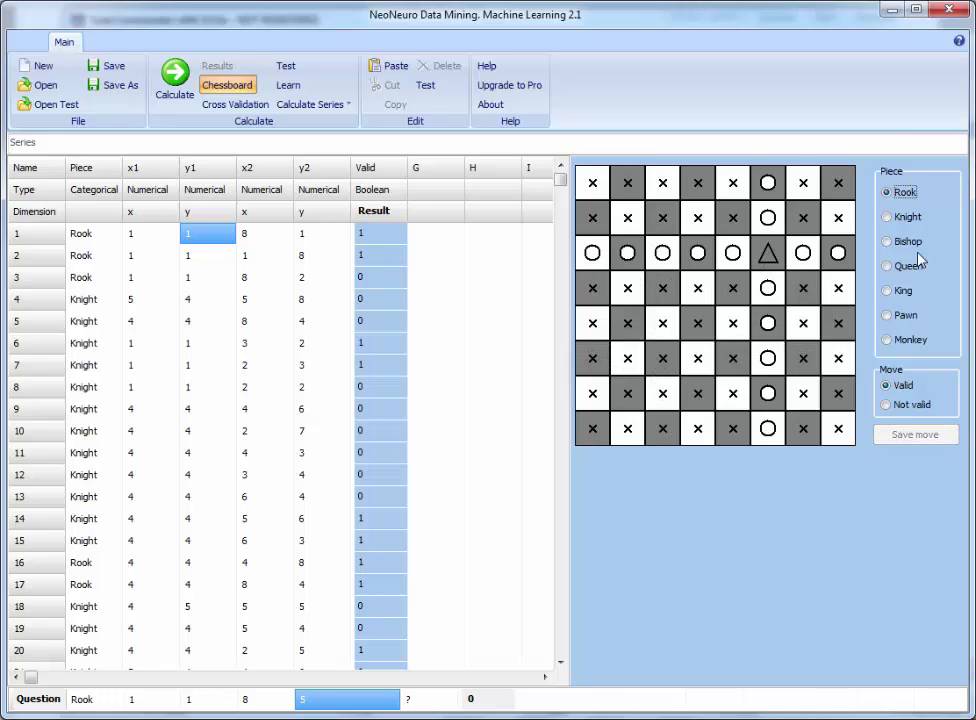
- Switch the piece to Knight and test its predicted moves from squares 5,4 and 3,4
{"action": "left_click", "coordinate": [902, 217]}
{"action": "double_click", "coordinate": [728, 325]}
{"action": "double_click", "coordinate": [662, 325]}
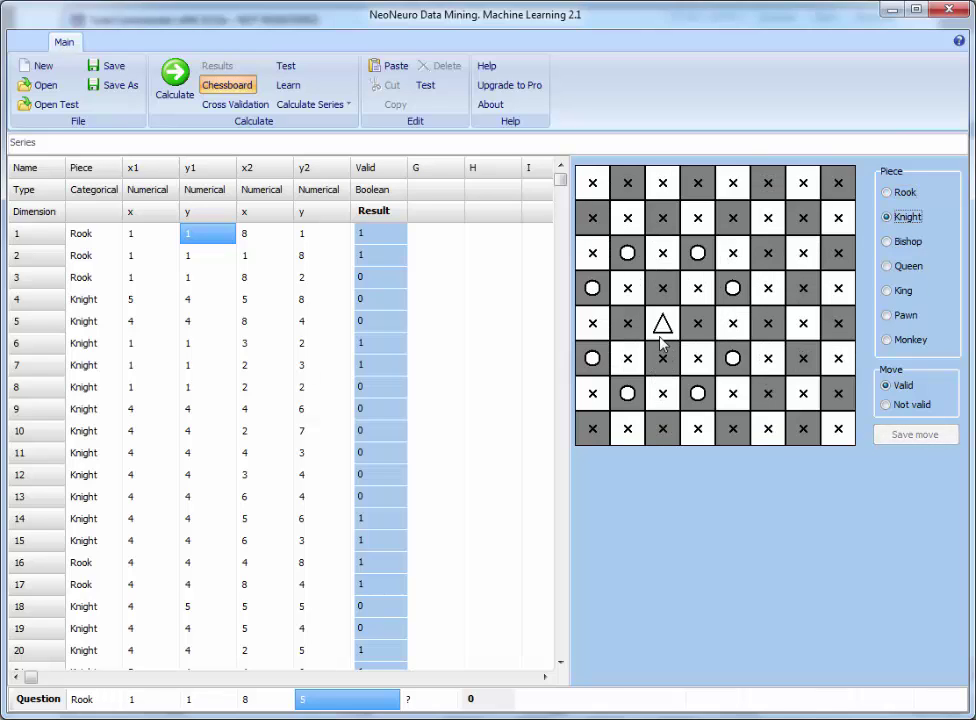
- Test the Bishop's predicted moves from square 5,5, and set the piece back to Knight
{"action": "left_click", "coordinate": [904, 244]}
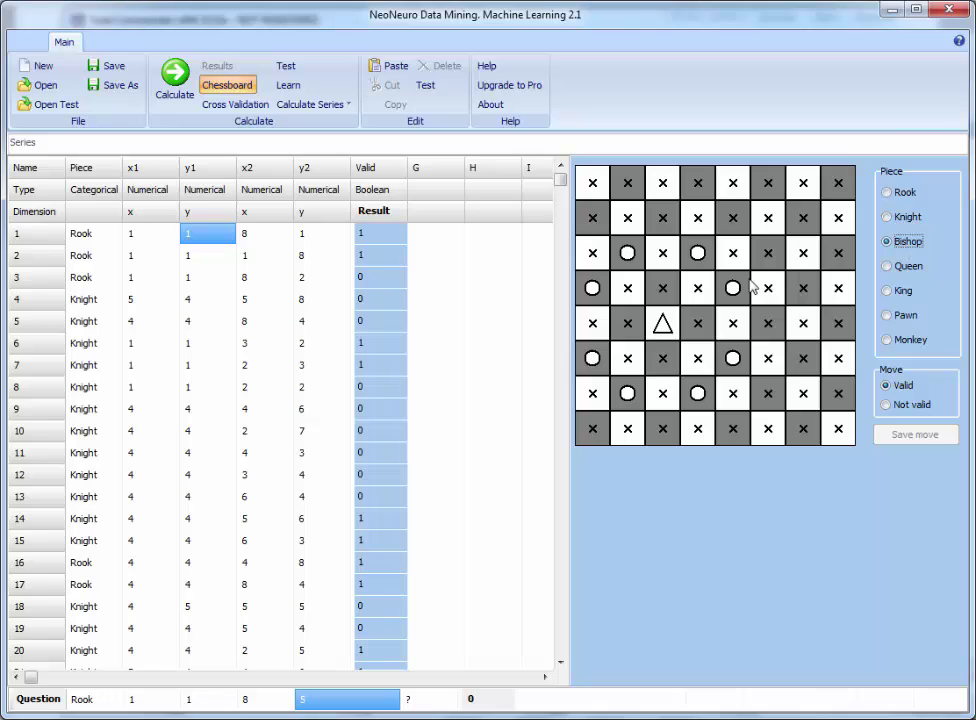
{"action": "double_click", "coordinate": [740, 285]}
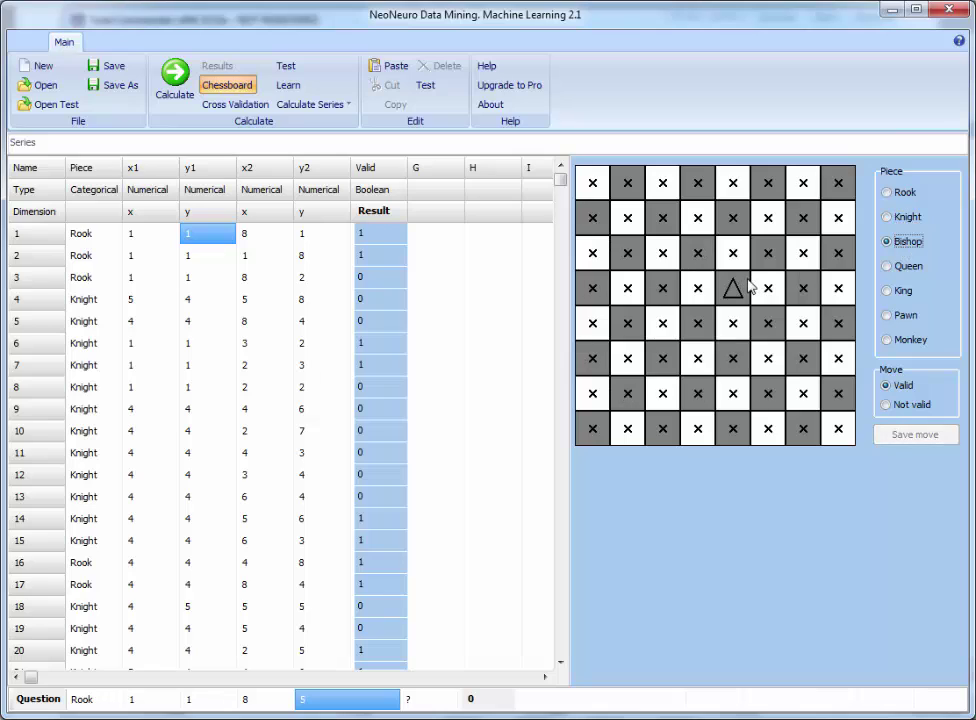
{"action": "left_click", "coordinate": [911, 219]}
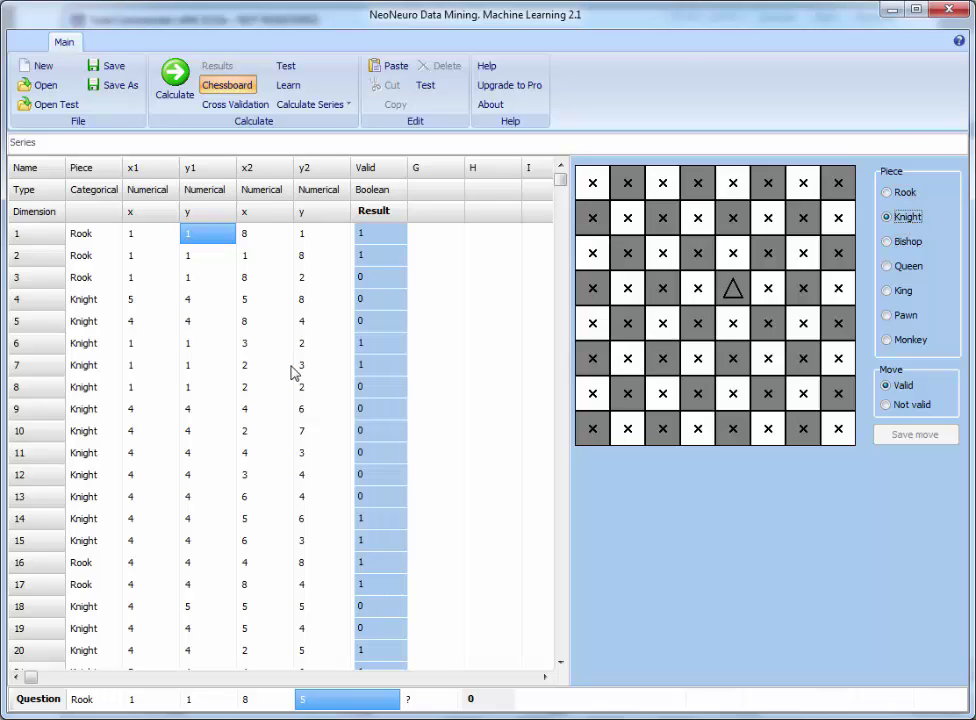
- Load Chess.csv into the data table from Total Commander's datamining folder, discarding the unsaved changes
{"action": "left_click", "coordinate": [41, 88]}
{"action": "left_click", "coordinate": [645, 18]}
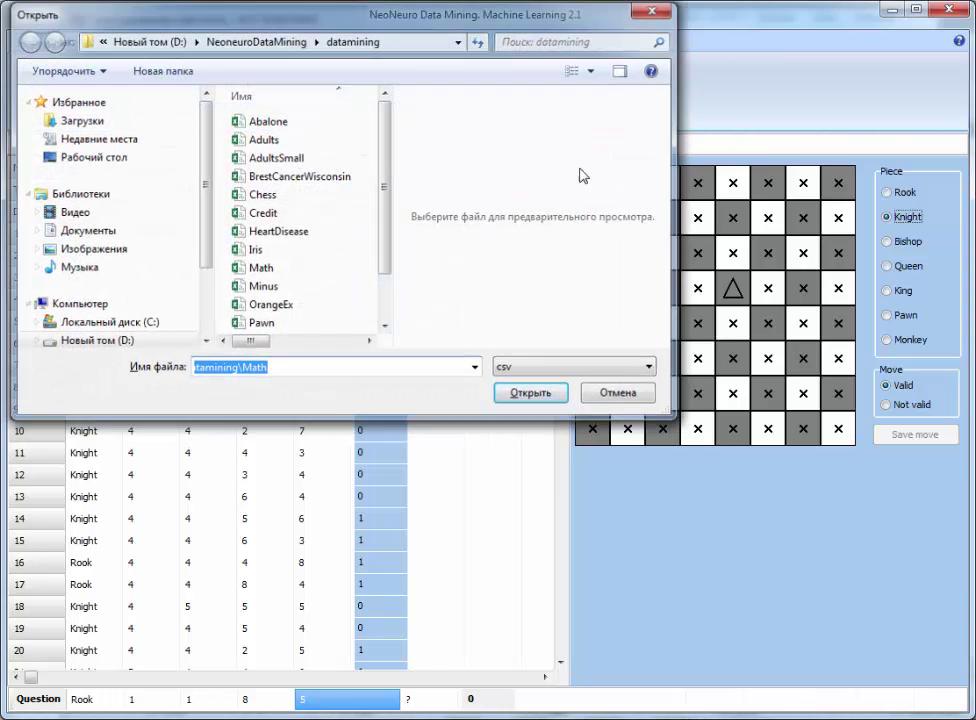
{"action": "key", "text": "alt+Tab"}
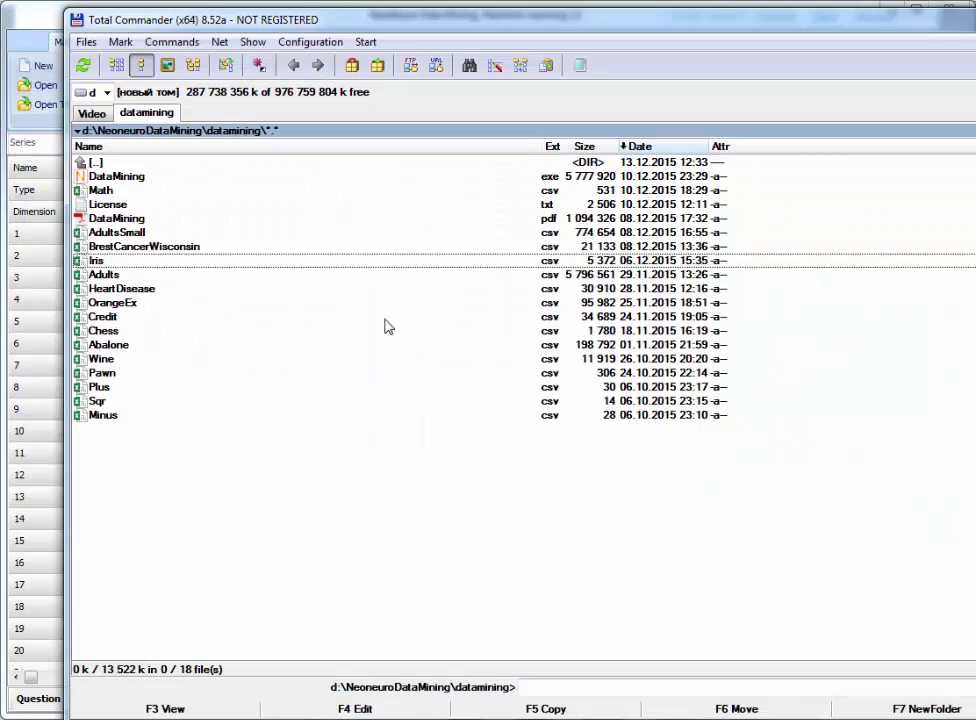
{"action": "left_click_drag", "start_coordinate": [455, 30], "coordinate": [681, 42]}
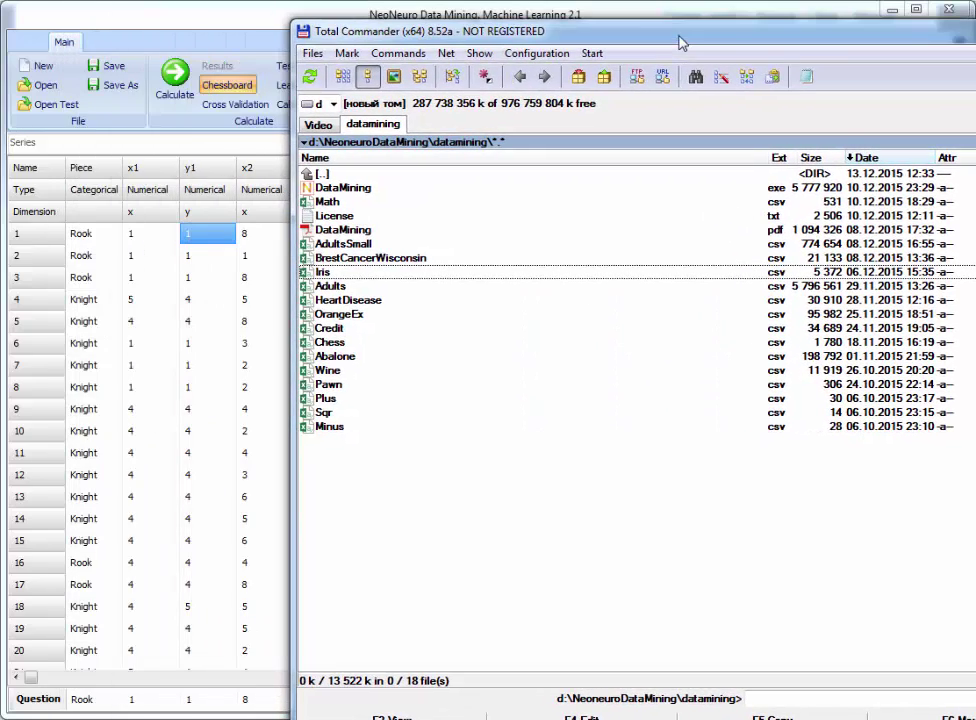
{"action": "left_click_drag", "start_coordinate": [340, 342], "coordinate": [193, 368]}
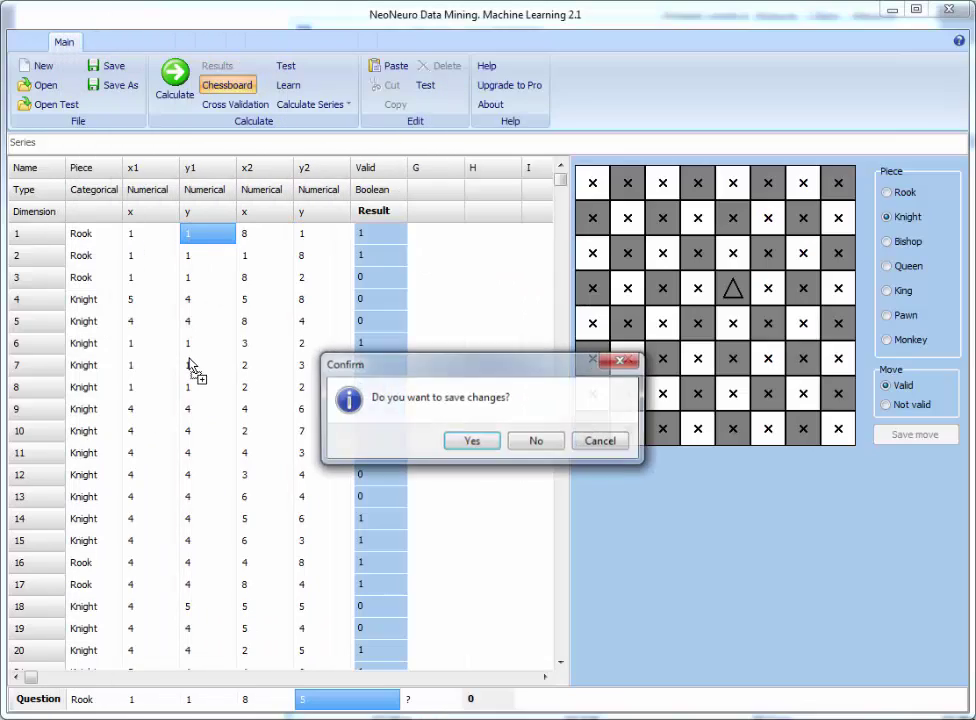
{"action": "left_click", "coordinate": [536, 441]}
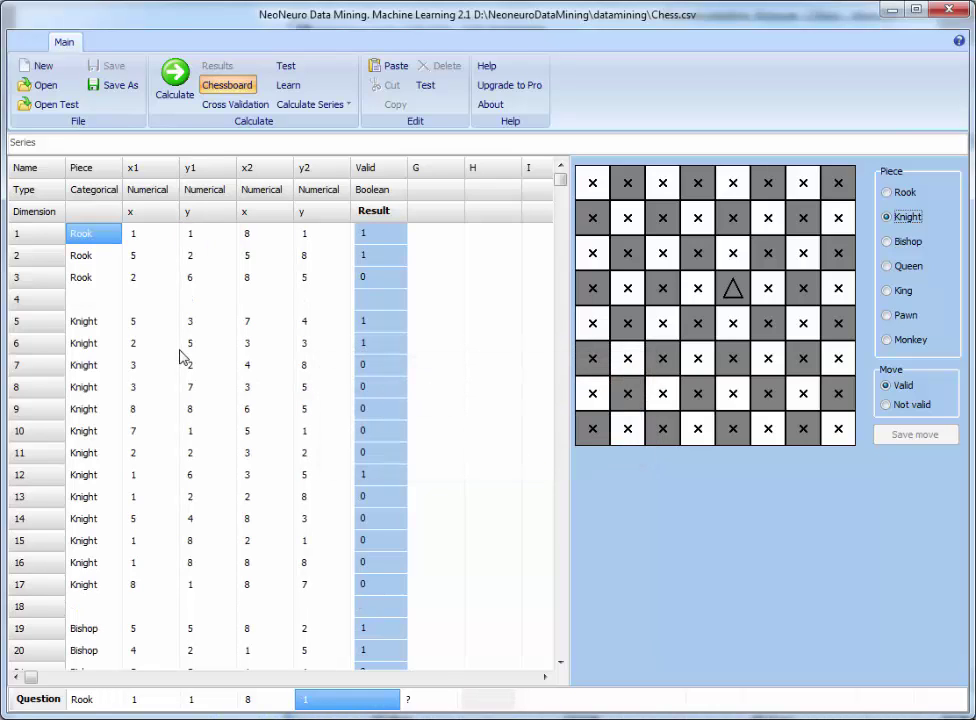
- Test the knight's predicted moves from squares 3,5 and 8,4, and the King's from square 5,4
{"action": "left_click", "coordinate": [662, 288]}
{"action": "left_click", "coordinate": [838, 323]}
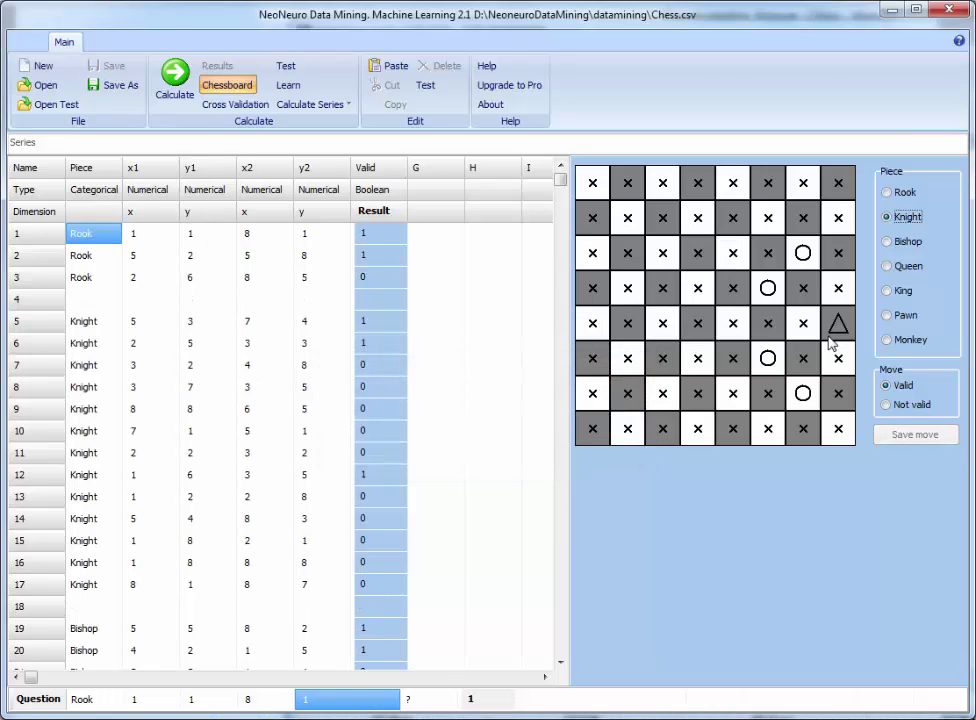
{"action": "left_click", "coordinate": [905, 291]}
{"action": "left_click", "coordinate": [731, 318]}
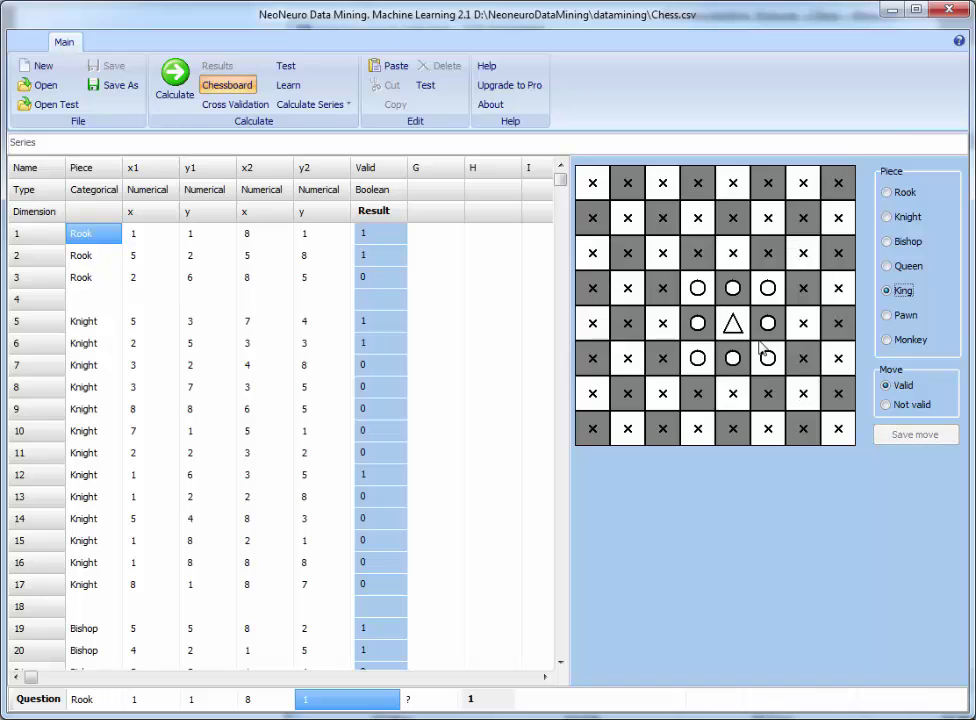
- Switch the piece to Pawn and test its predicted moves from squares 7,3, 4,4, 4,2, 3,6 and 4,7
{"action": "left_click", "coordinate": [906, 318]}
{"action": "left_click", "coordinate": [804, 356]}
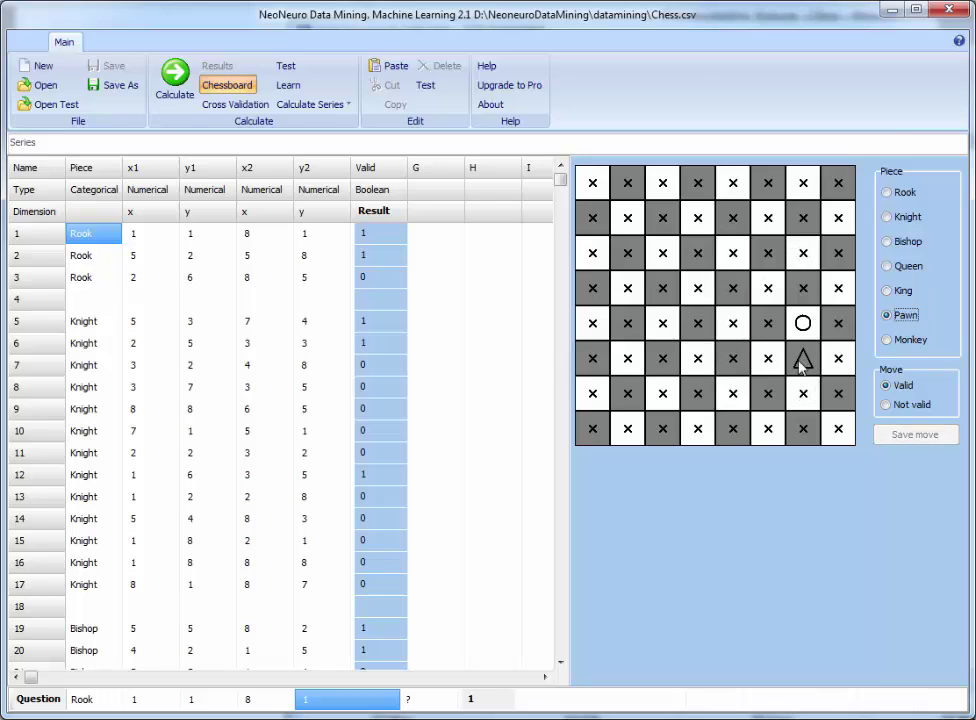
{"action": "left_click", "coordinate": [697, 325]}
{"action": "left_click", "coordinate": [696, 398]}
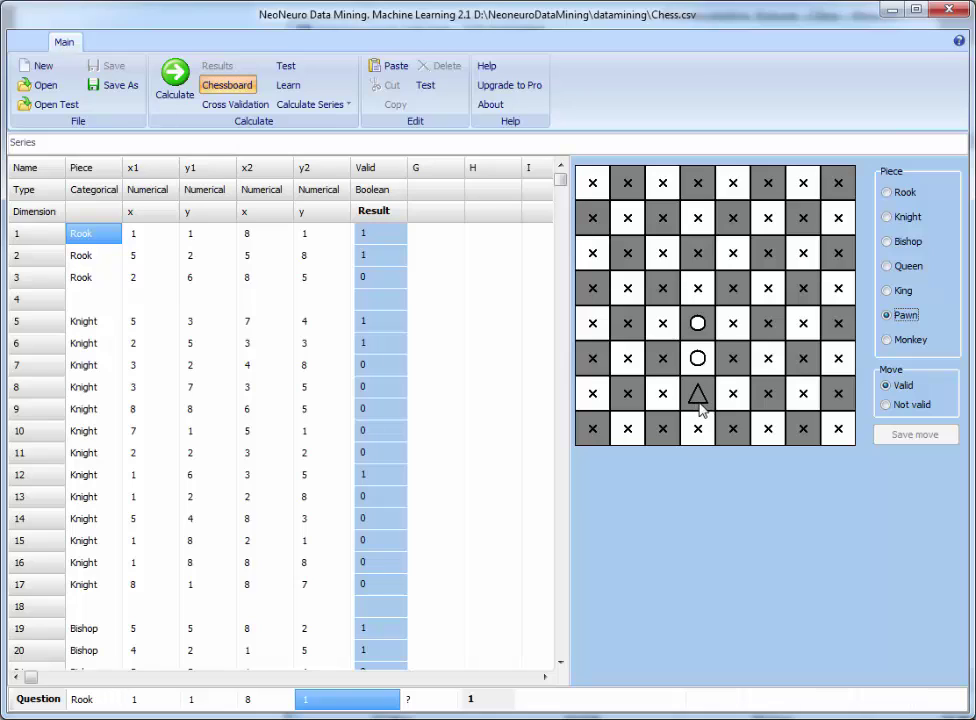
{"action": "left_click", "coordinate": [662, 254]}
{"action": "left_click", "coordinate": [709, 217]}
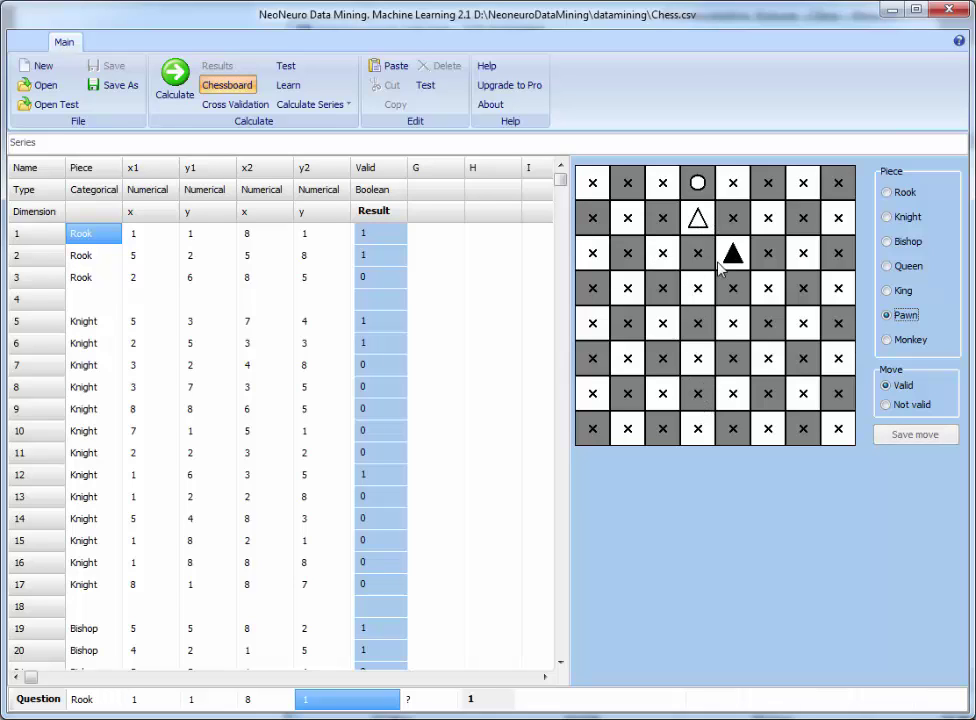
- Test the pawn's predicted moves from squares 5,6, 4,3, 5,2, 6,2 and 7,2
{"action": "left_click", "coordinate": [732, 255]}
{"action": "left_click", "coordinate": [706, 358]}
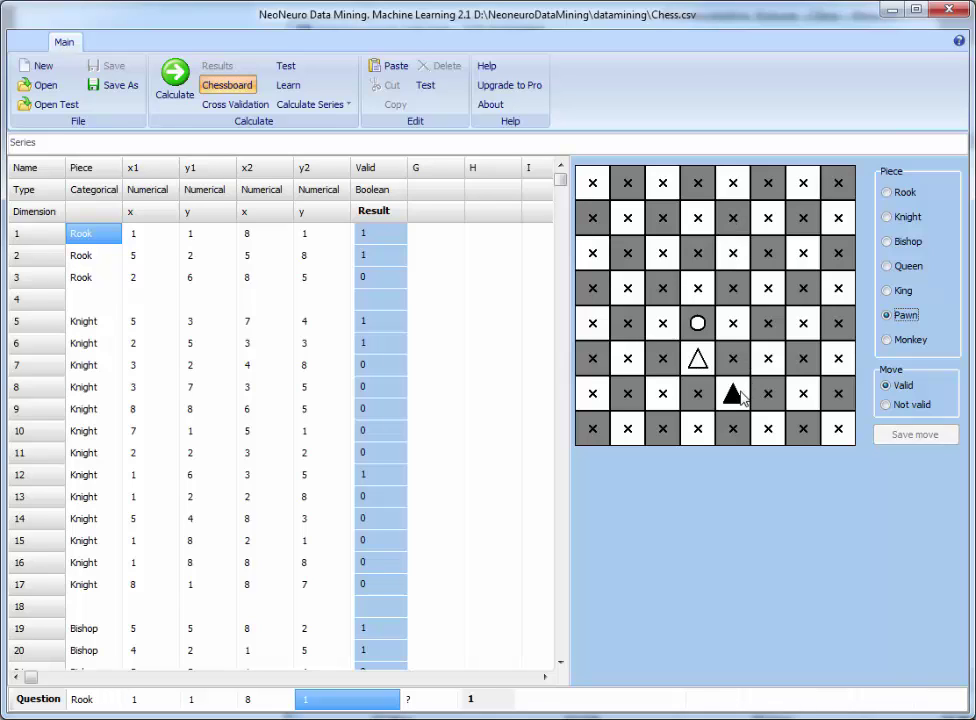
{"action": "left_click", "coordinate": [733, 393]}
{"action": "left_click", "coordinate": [770, 396]}
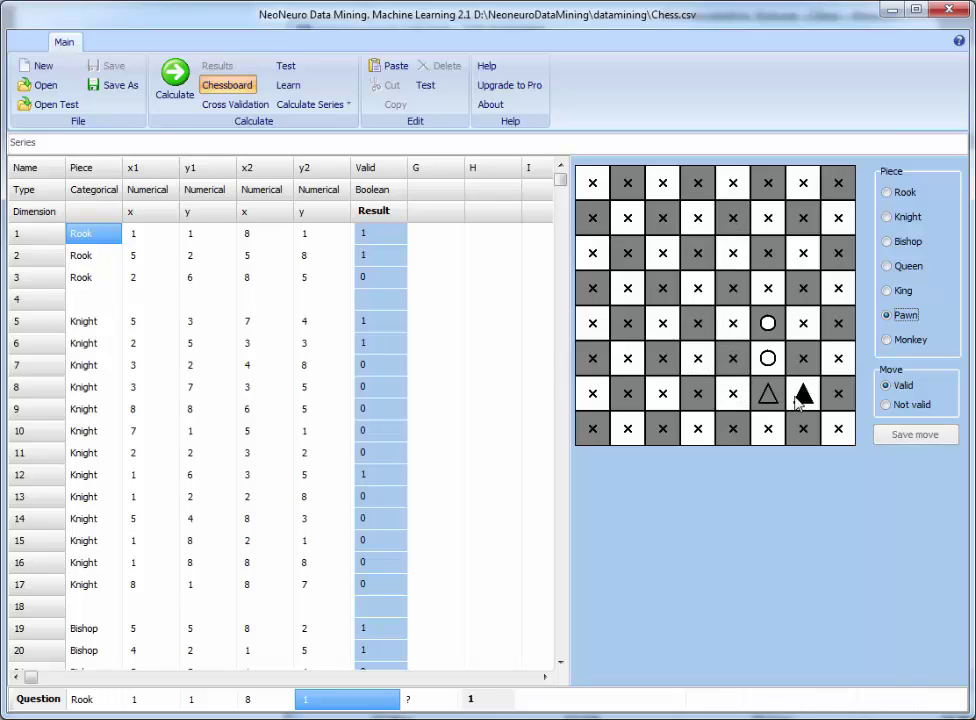
{"action": "left_click", "coordinate": [800, 397]}
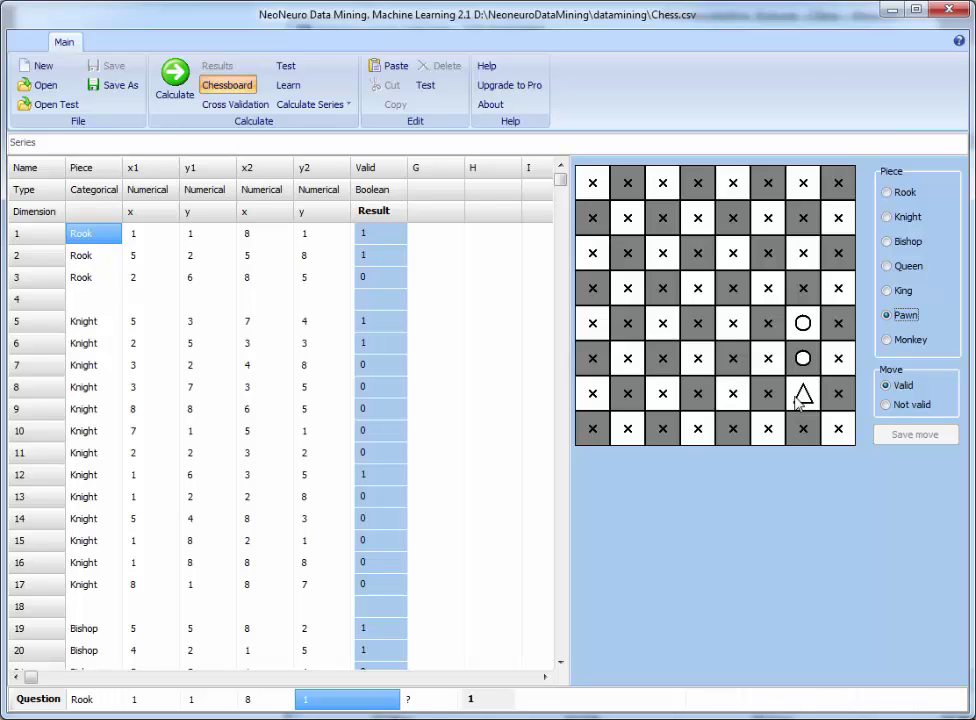
- Test the pawn's predicted moves from squares 4,5 and 4,7, and the Queen's from square 6,5
{"action": "left_click", "coordinate": [698, 288]}
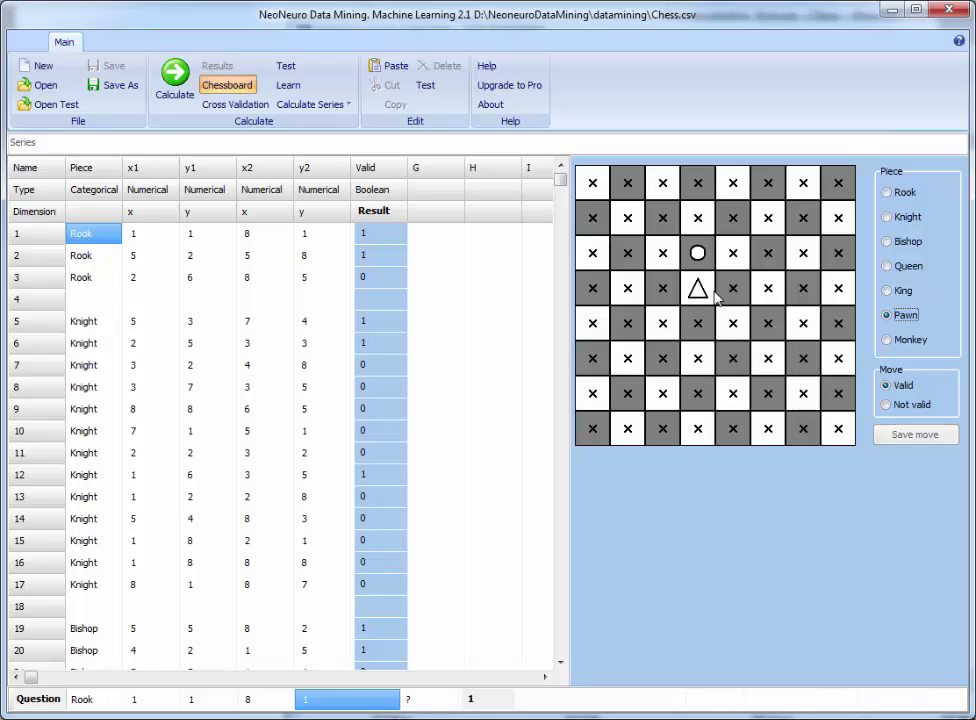
{"action": "left_click", "coordinate": [697, 222]}
{"action": "left_click", "coordinate": [885, 266]}
{"action": "left_click", "coordinate": [767, 300]}
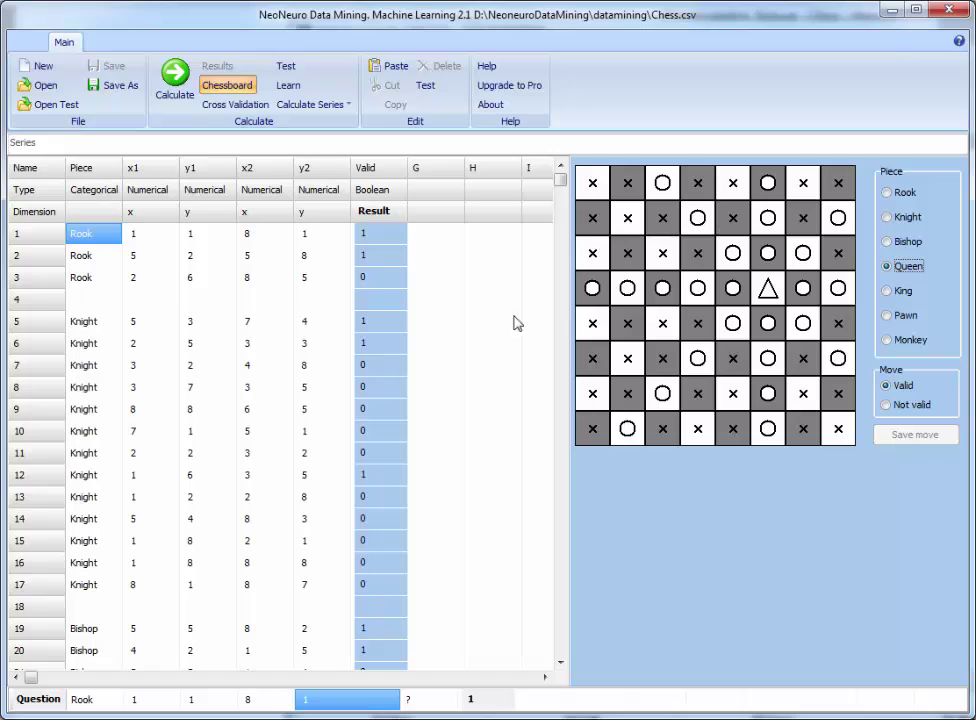
- Examine the rook and knight example rows in the chess data table
{"action": "left_click", "coordinate": [255, 411]}
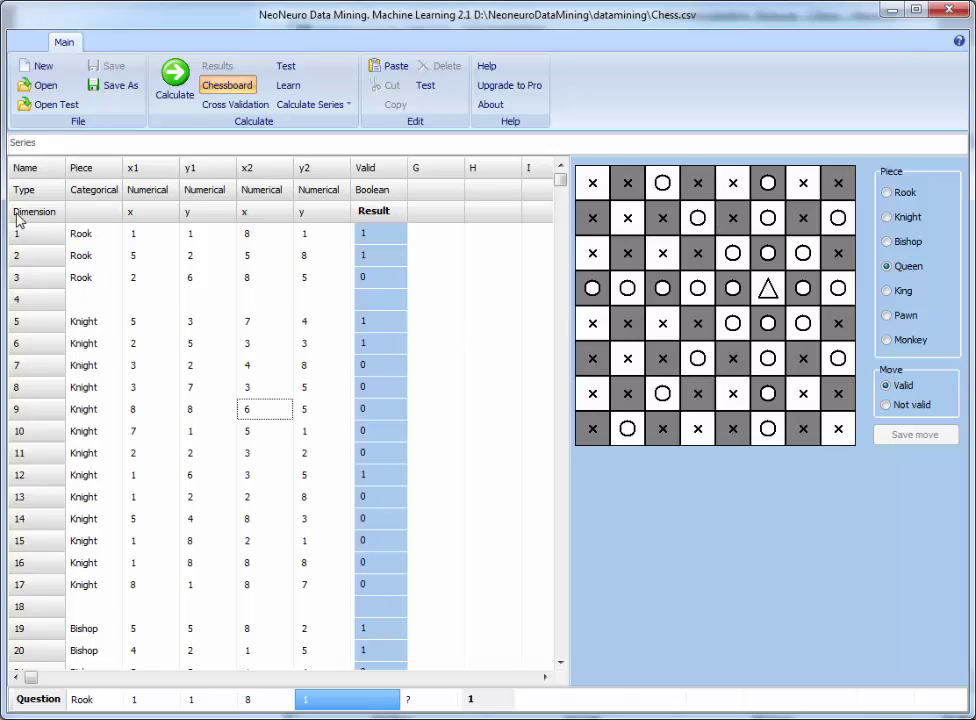
{"action": "left_click", "coordinate": [205, 262]}
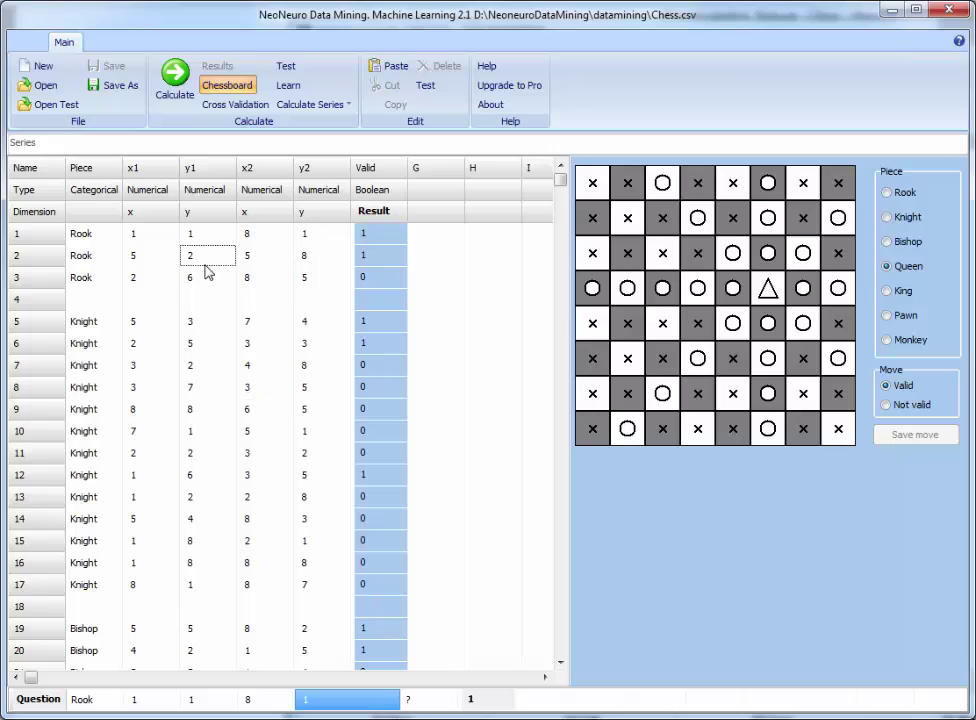
{"action": "left_click", "coordinate": [319, 483]}
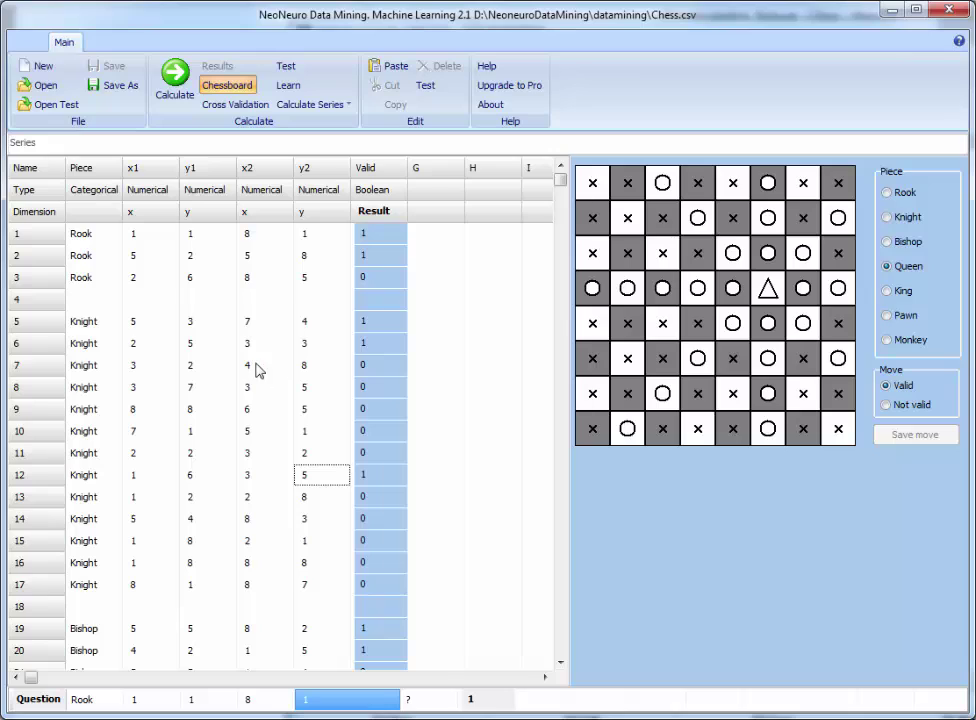
{"action": "left_click", "coordinate": [140, 237]}
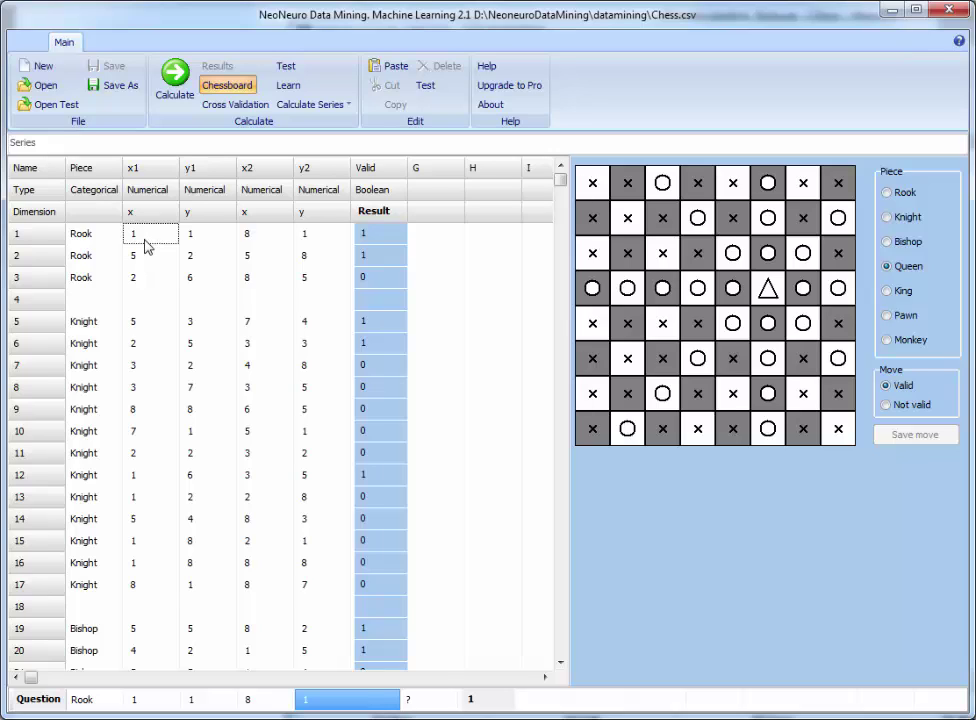
{"action": "left_click", "coordinate": [268, 236]}
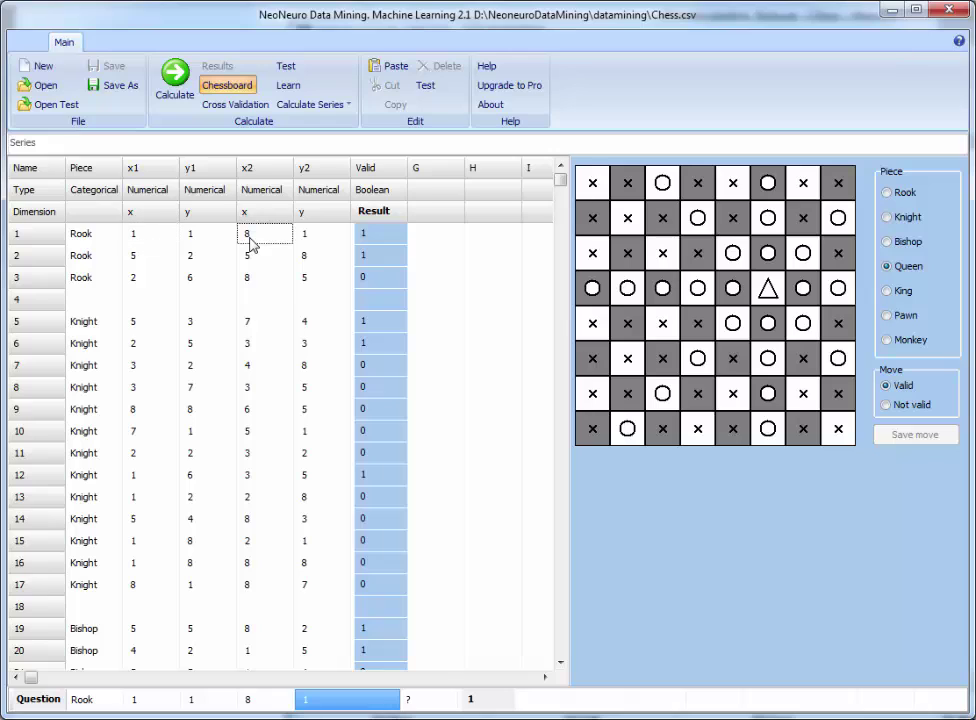
- Test the Rook's predicted moves from square 1,1 and compare them with the start and end coordinates in row 1
{"action": "left_click", "coordinate": [887, 193]}
{"action": "left_click", "coordinate": [592, 428]}
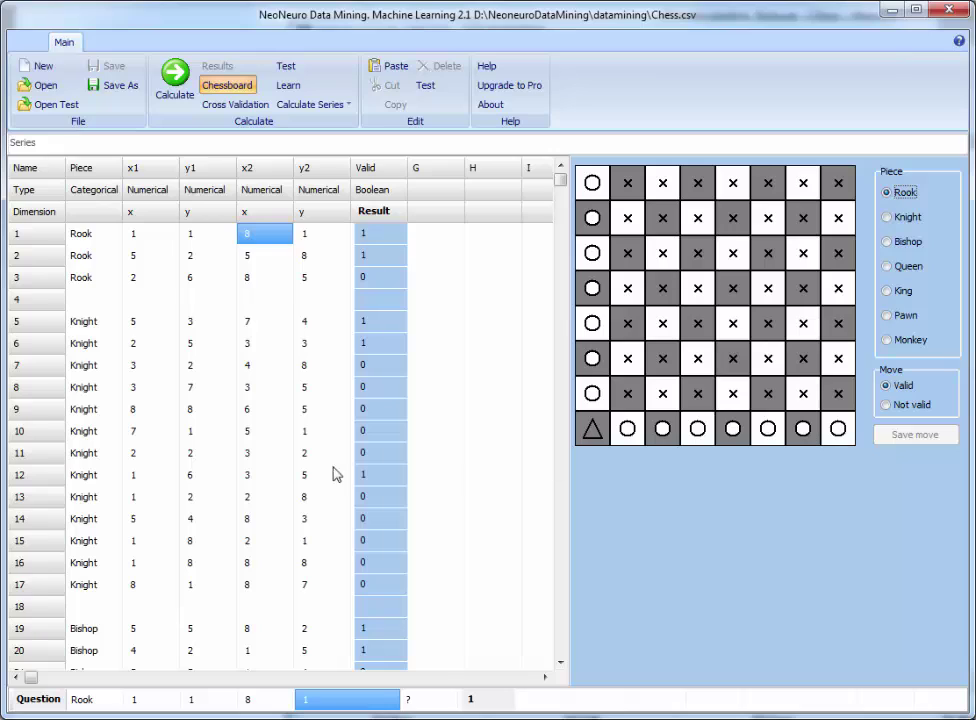
{"action": "left_click", "coordinate": [137, 233]}
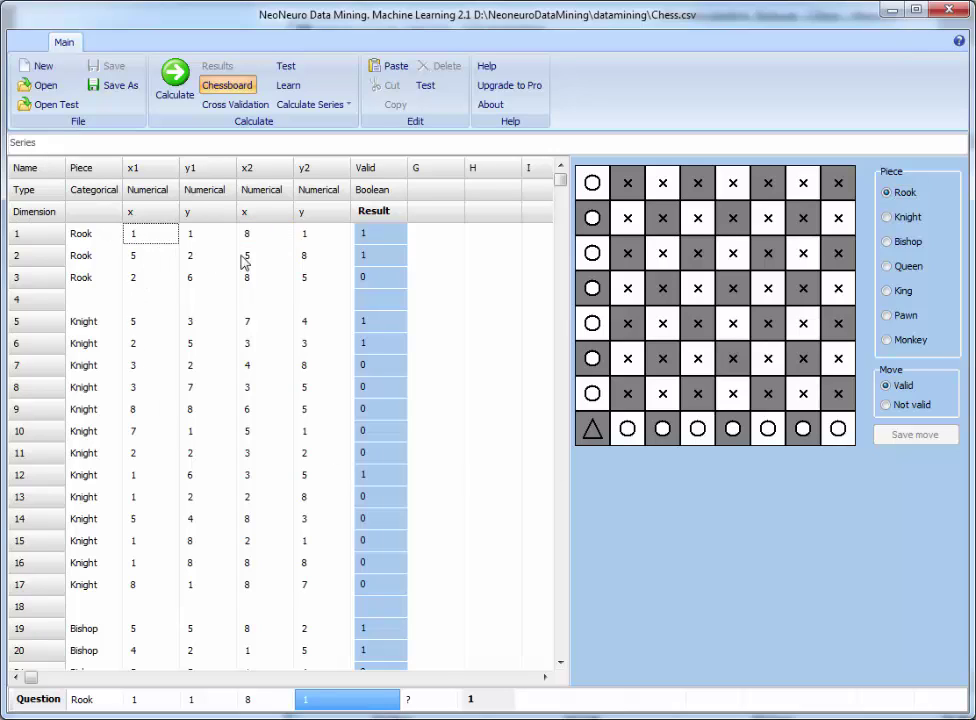
{"action": "left_click", "coordinate": [250, 236]}
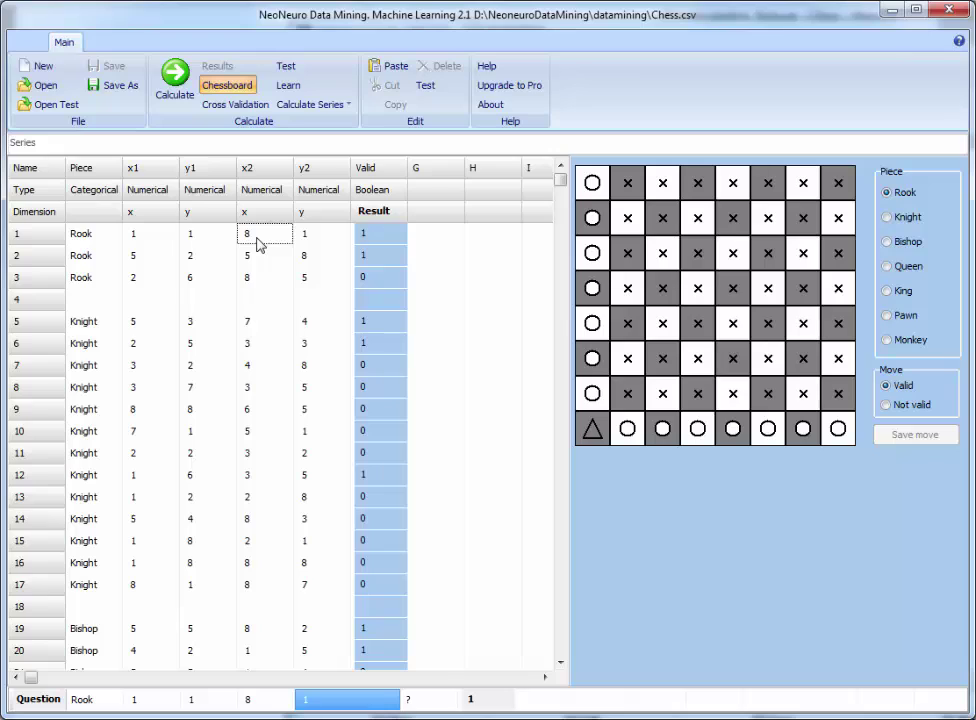
{"action": "left_click", "coordinate": [205, 238]}
{"action": "left_click", "coordinate": [311, 234]}
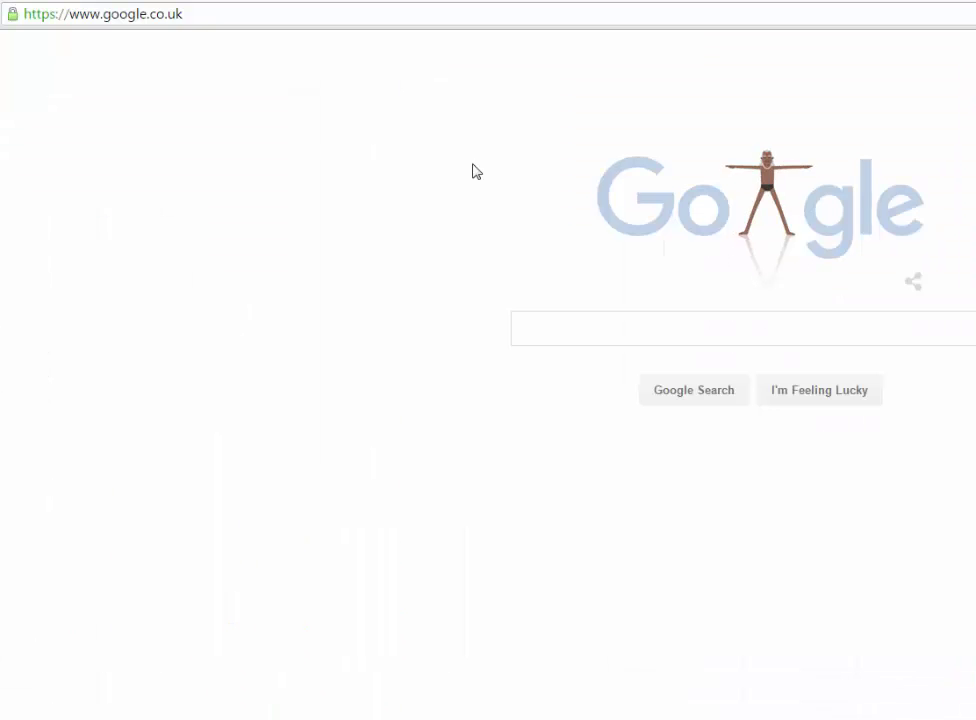
- Switch to the web browser and open the Iris data set page of the UCI Machine Learning Repository
{"action": "left_click", "coordinate": [218, 10]}
{"action": "type", "text": "ir"}
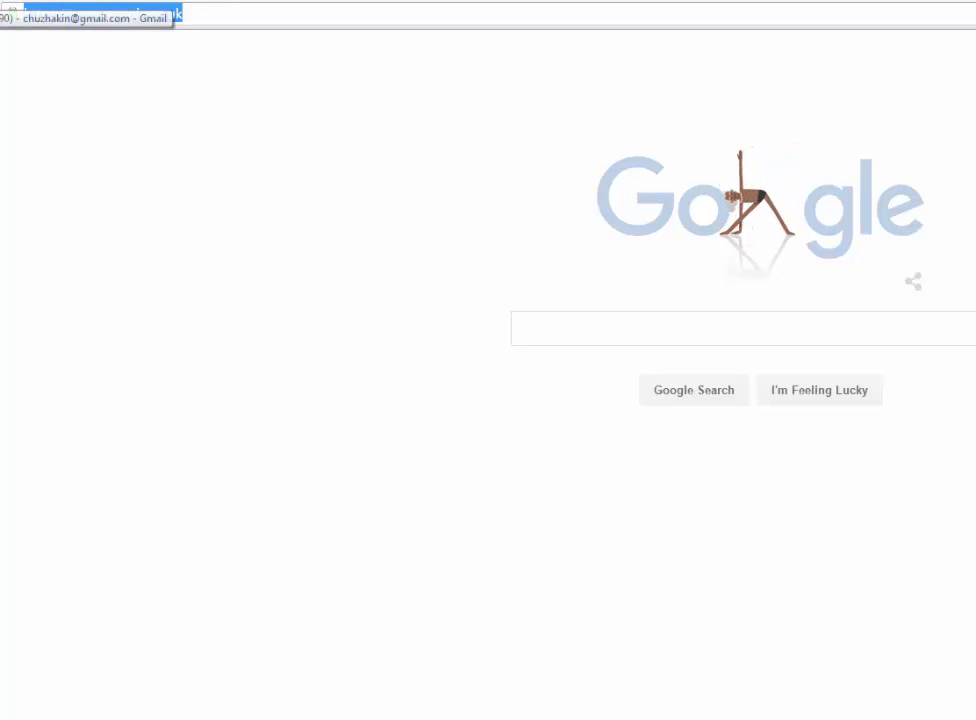
{"action": "key", "text": "Down"}
{"action": "key", "text": "Down"}
{"action": "key", "text": "Down"}
{"action": "key", "text": "Return"}
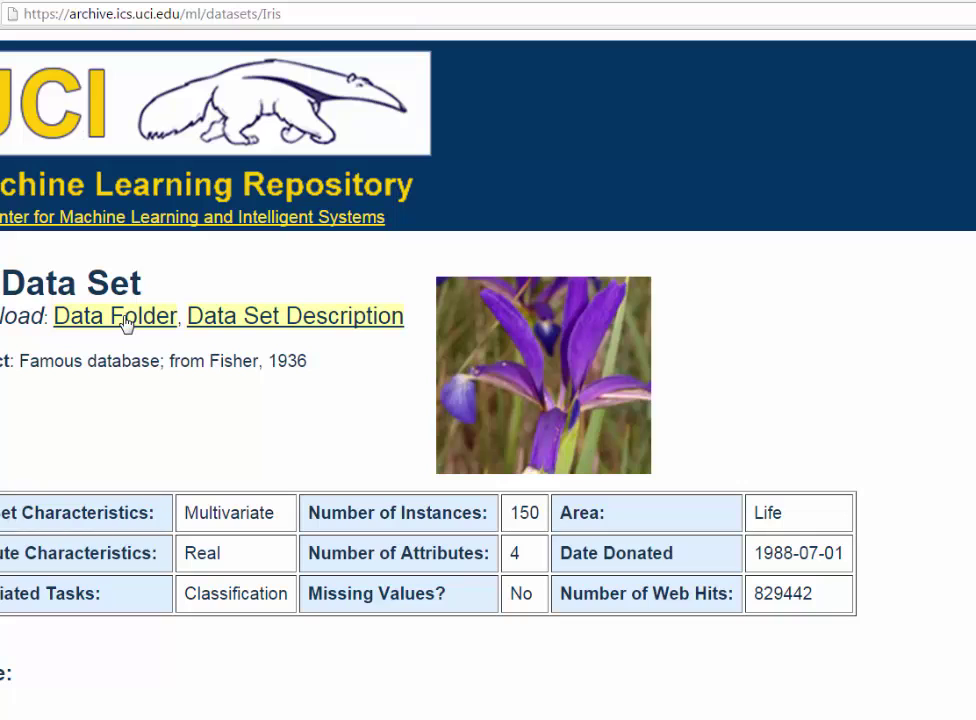
- Open the iris.data file from the Iris data folder and reposition its browser window so the complete rows are readable
{"action": "left_click", "coordinate": [125, 318]}
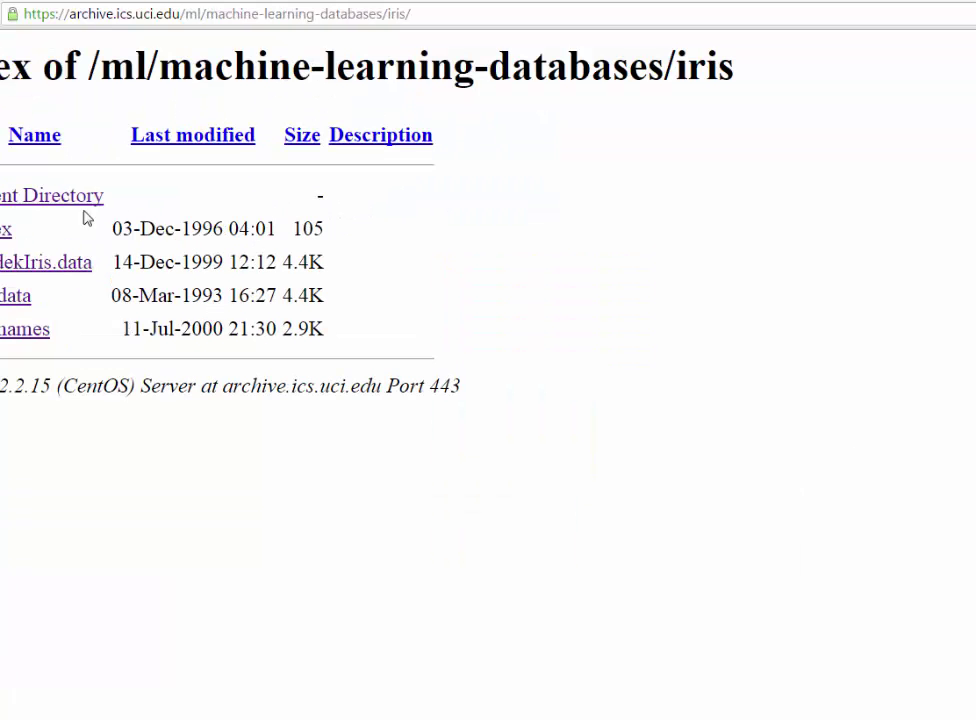
{"action": "left_click", "coordinate": [10, 295]}
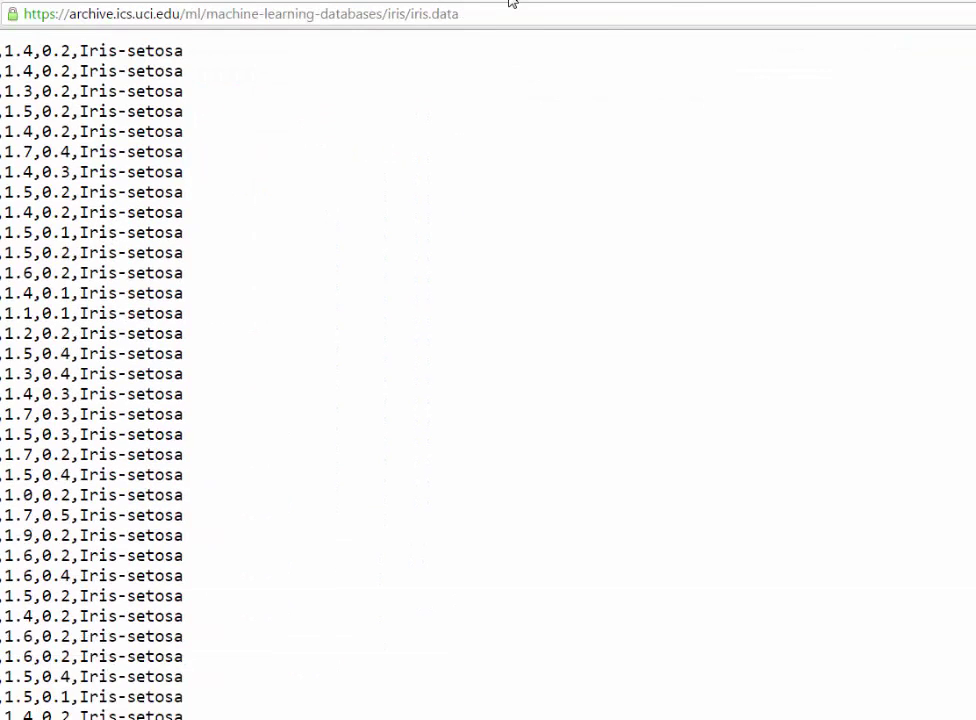
{"action": "left_click_drag", "start_coordinate": [512, 2], "coordinate": [405, 63]}
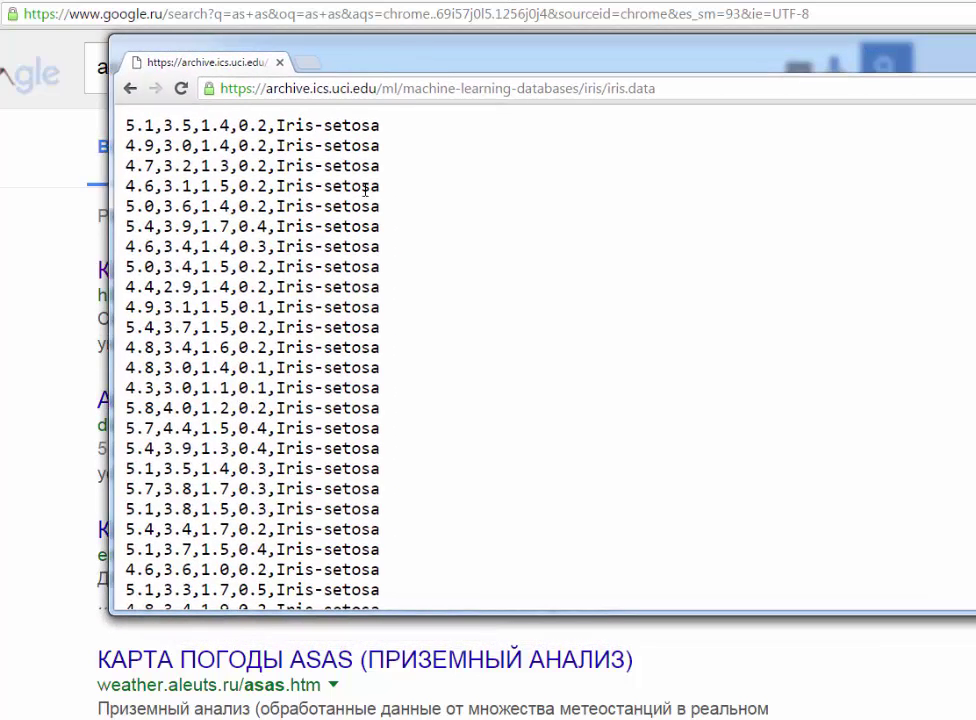
{"action": "key", "text": "ctrl+a"}
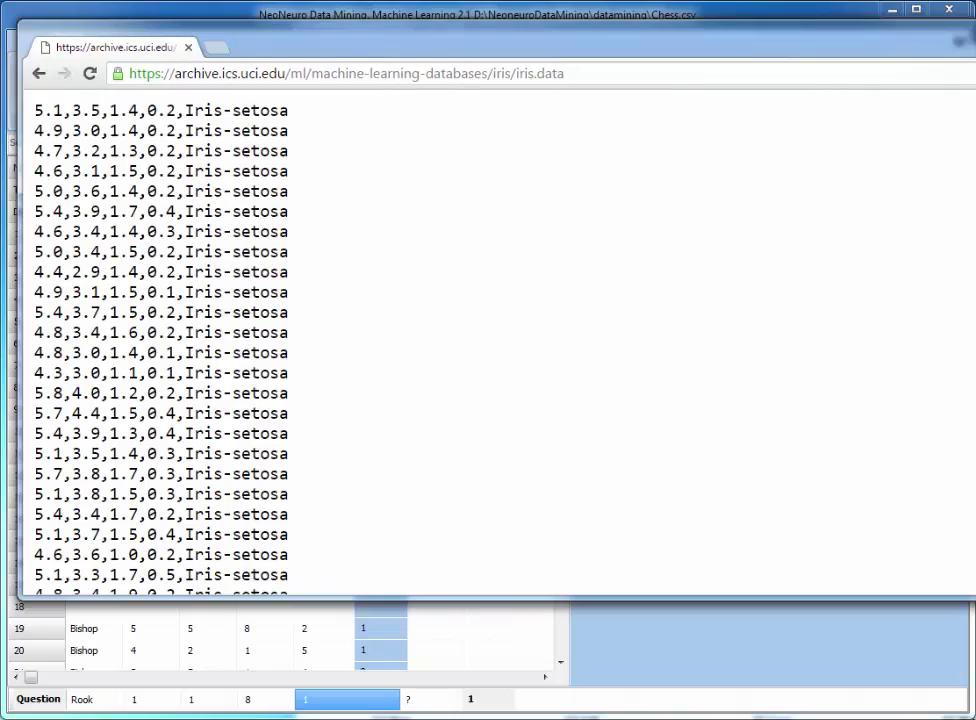
- Examine the four measurement values and the Iris class names throughout the iris.data file
{"action": "scroll", "coordinate": [300, 340], "scroll_direction": "down", "scroll_amount": 20}
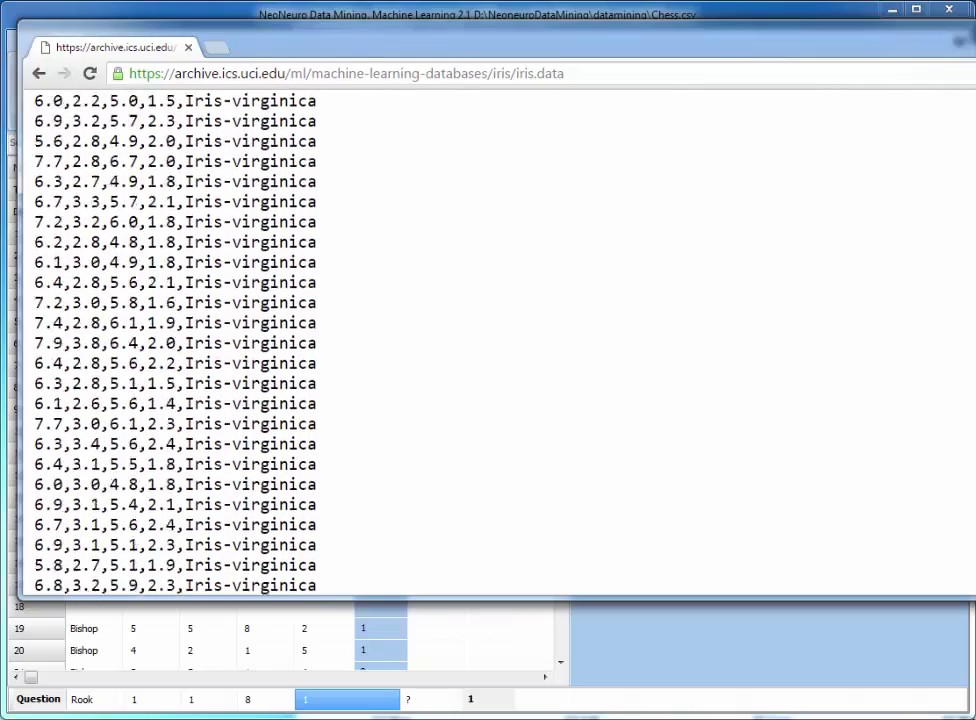
{"action": "scroll", "coordinate": [500, 340], "scroll_direction": "up", "scroll_amount": 20}
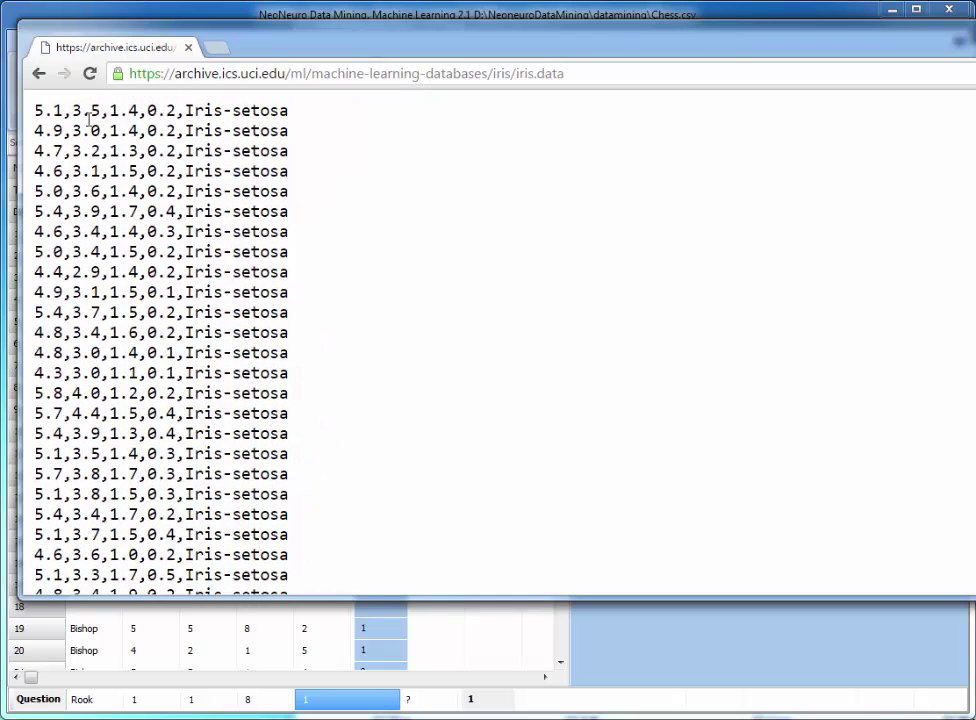
{"action": "left_click_drag", "start_coordinate": [34, 110], "coordinate": [103, 110]}
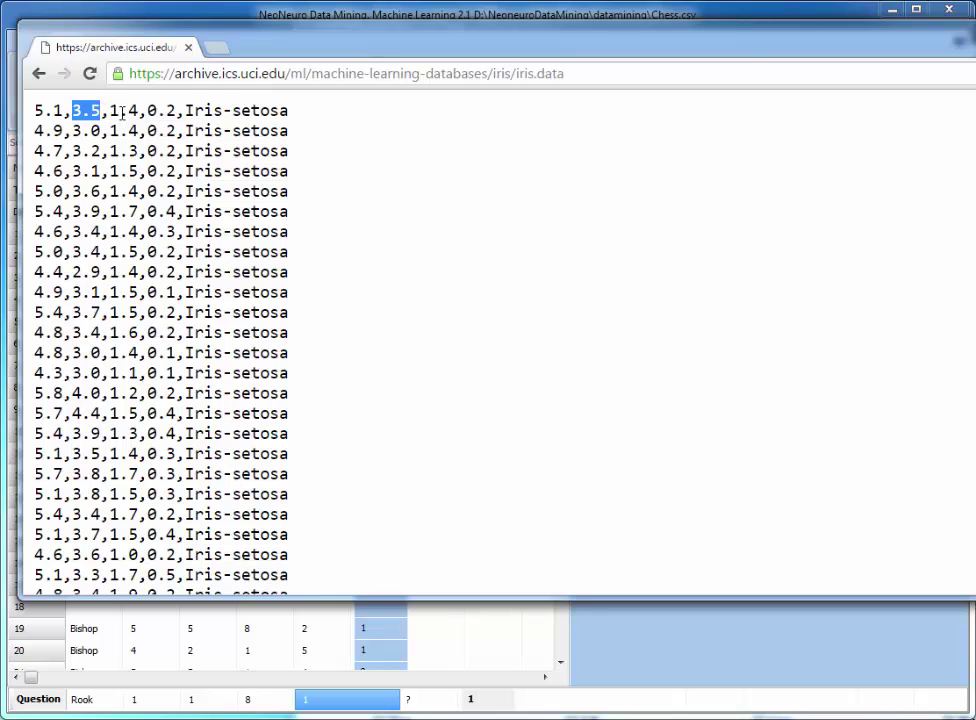
{"action": "left_click_drag", "start_coordinate": [127, 110], "coordinate": [110, 110]}
{"action": "left_click_drag", "start_coordinate": [193, 110], "coordinate": [231, 151]}
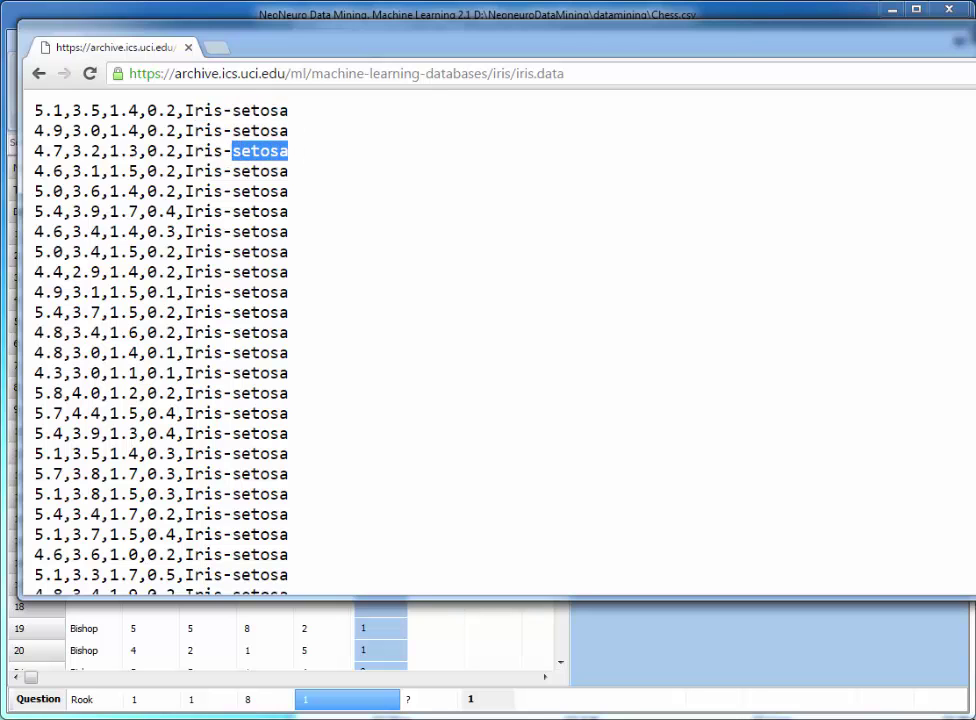
{"action": "scroll", "coordinate": [495, 340], "scroll_direction": "down", "scroll_amount": 11}
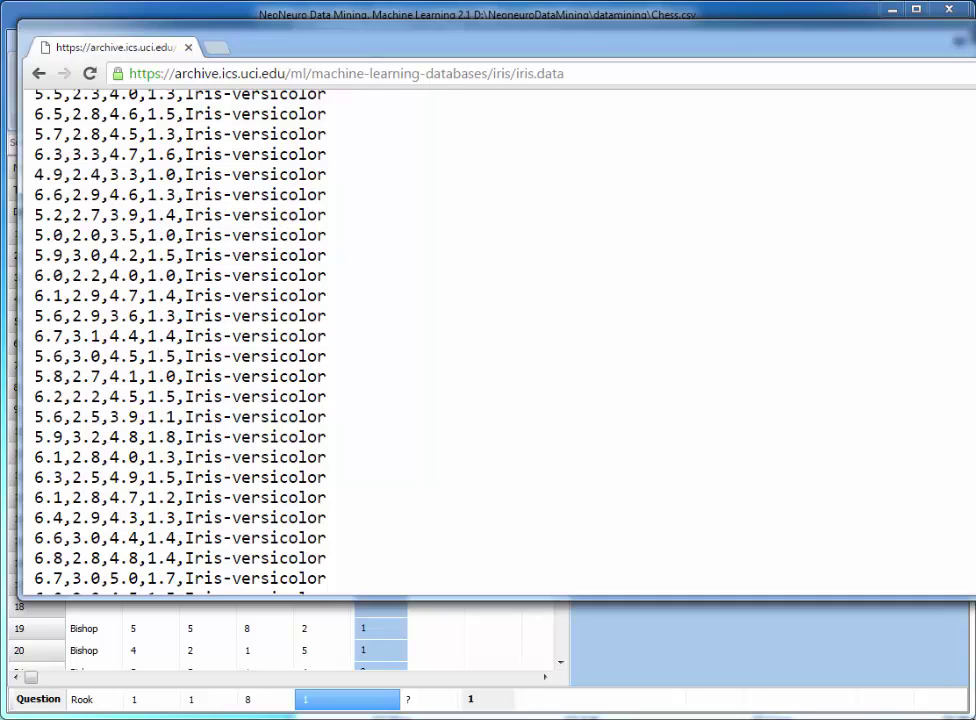
{"action": "scroll", "coordinate": [495, 340], "scroll_direction": "down", "scroll_amount": 12}
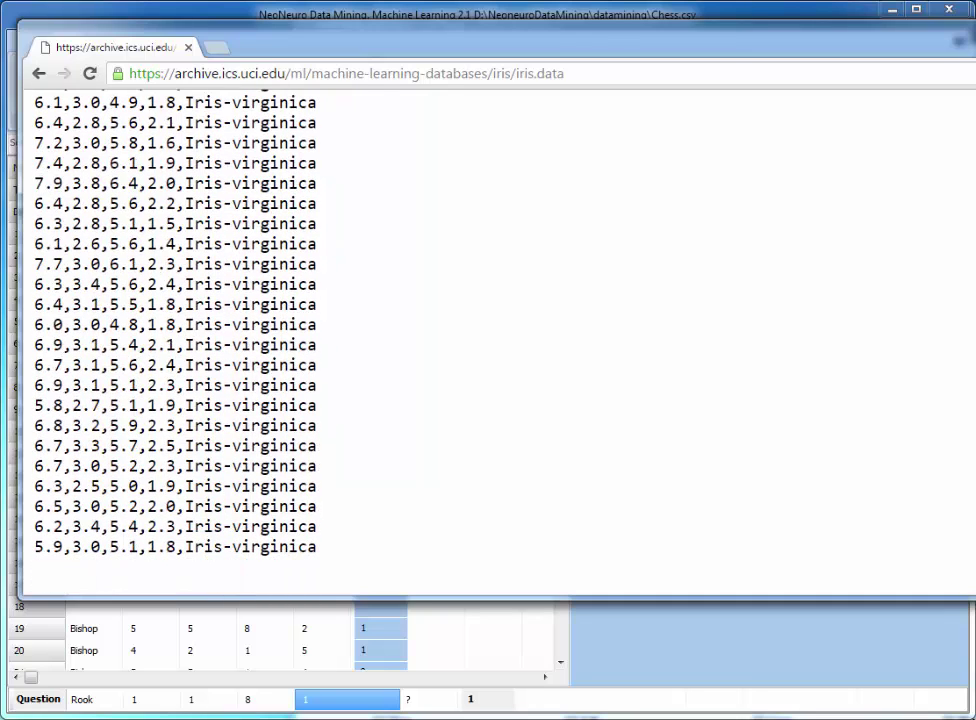
{"action": "scroll", "coordinate": [495, 340], "scroll_direction": "up", "scroll_amount": 20}
{"action": "left_click", "coordinate": [211, 160]}
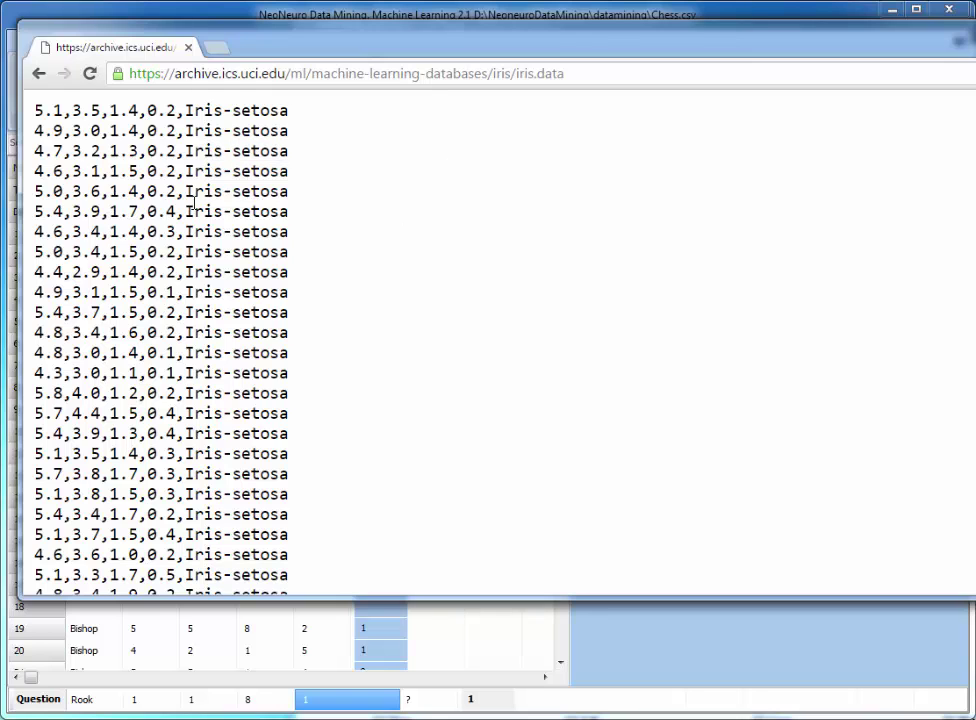
- Copy all the Iris data, switch to NeoNeuro Data Mining, and paste it into a new table with the chessboard hidden
{"action": "key", "text": "ctrl+a"}
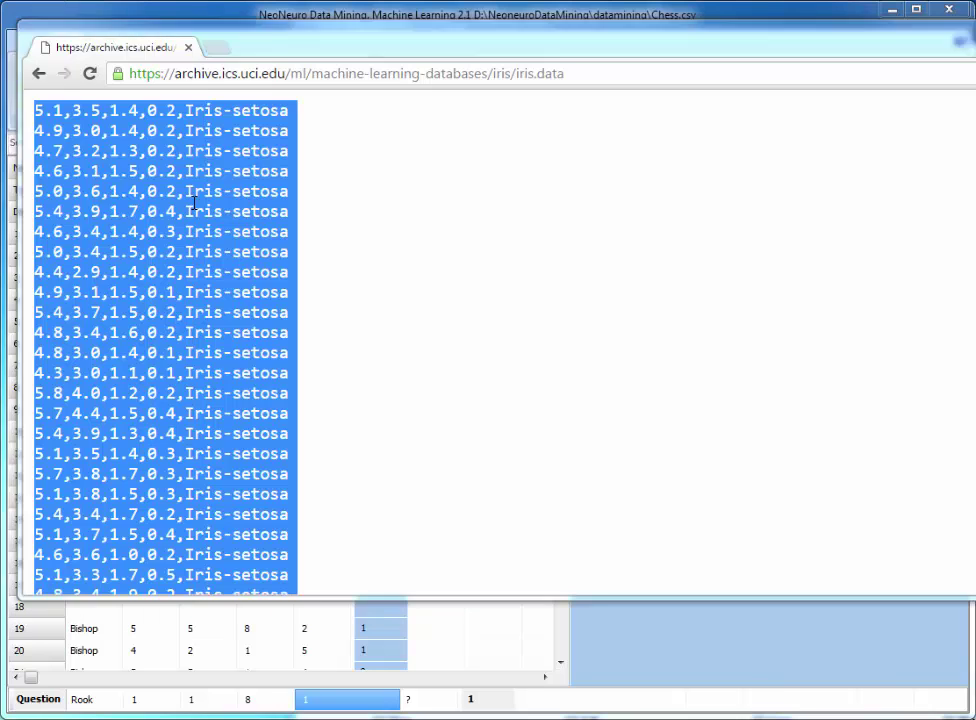
{"action": "key", "text": "alt+Tab"}
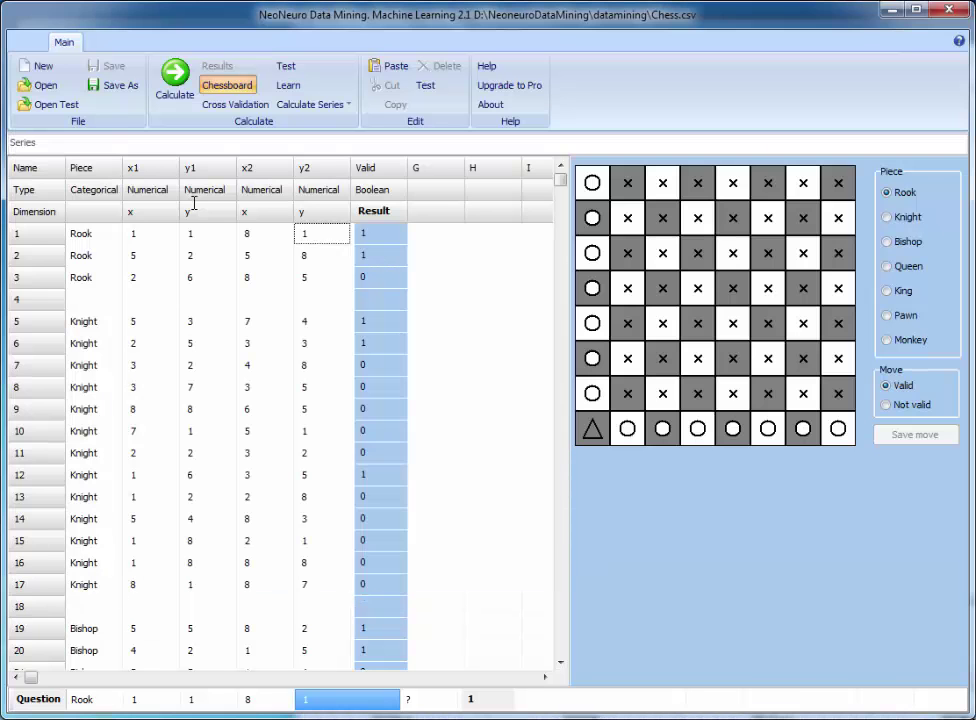
{"action": "left_click", "coordinate": [43, 66]}
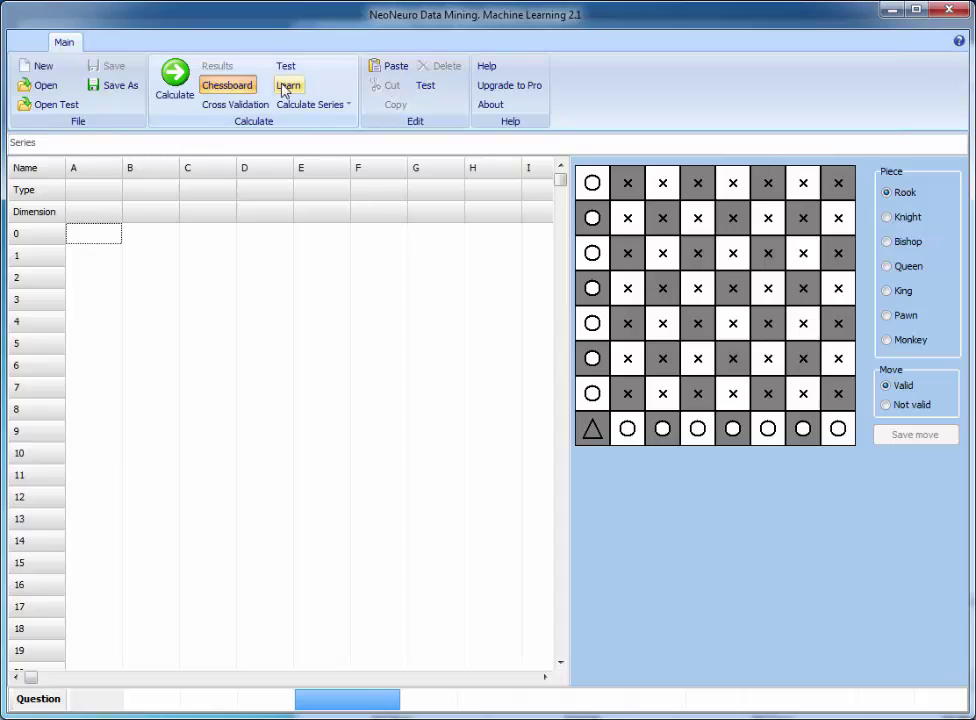
{"action": "left_click", "coordinate": [240, 86]}
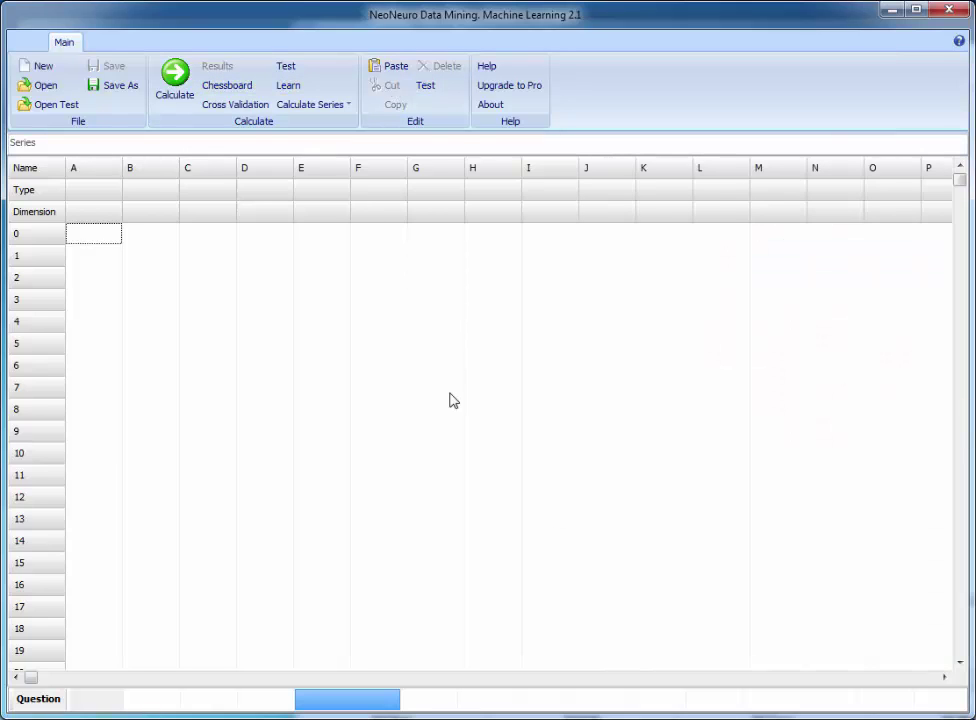
{"action": "key", "text": "ctrl+v"}
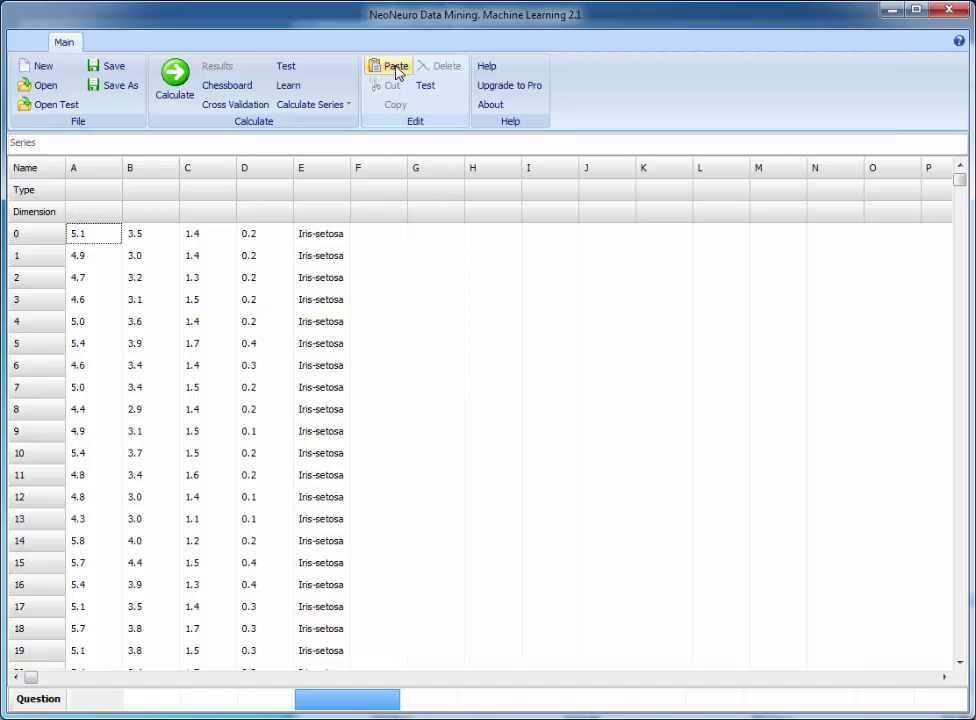
- Check the pasted Iris table through its last rows and run the calculation on the data
{"action": "left_click", "coordinate": [790, 321]}
{"action": "left_click_drag", "start_coordinate": [960, 181], "coordinate": [930, 680]}
{"action": "left_click", "coordinate": [250, 588]}
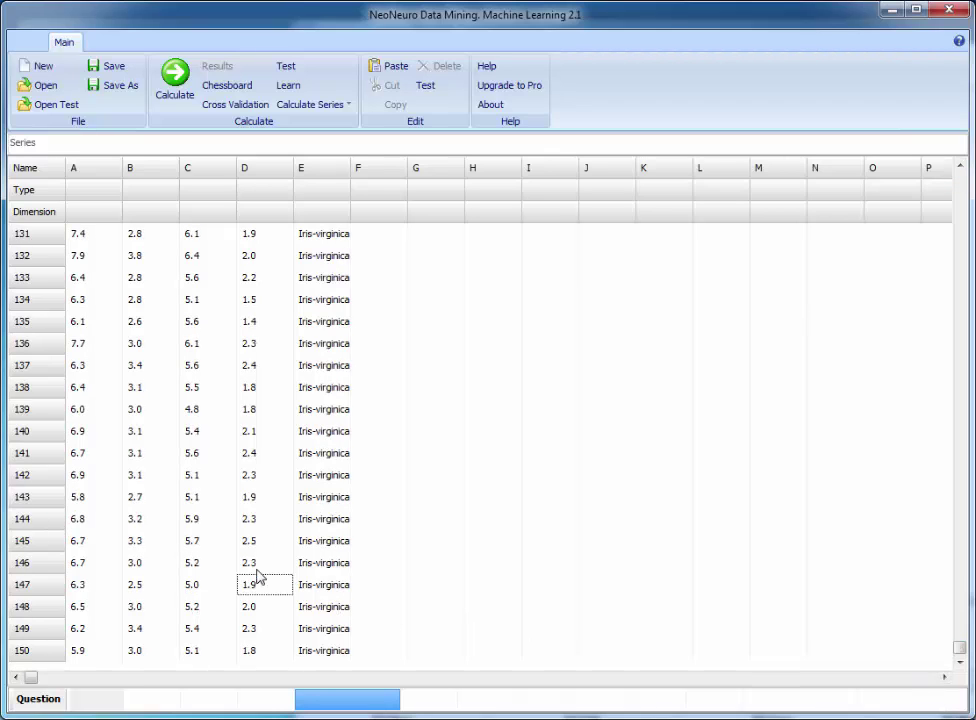
{"action": "key", "text": "Left"}
{"action": "key", "text": "Left"}
{"action": "key", "text": "Left"}
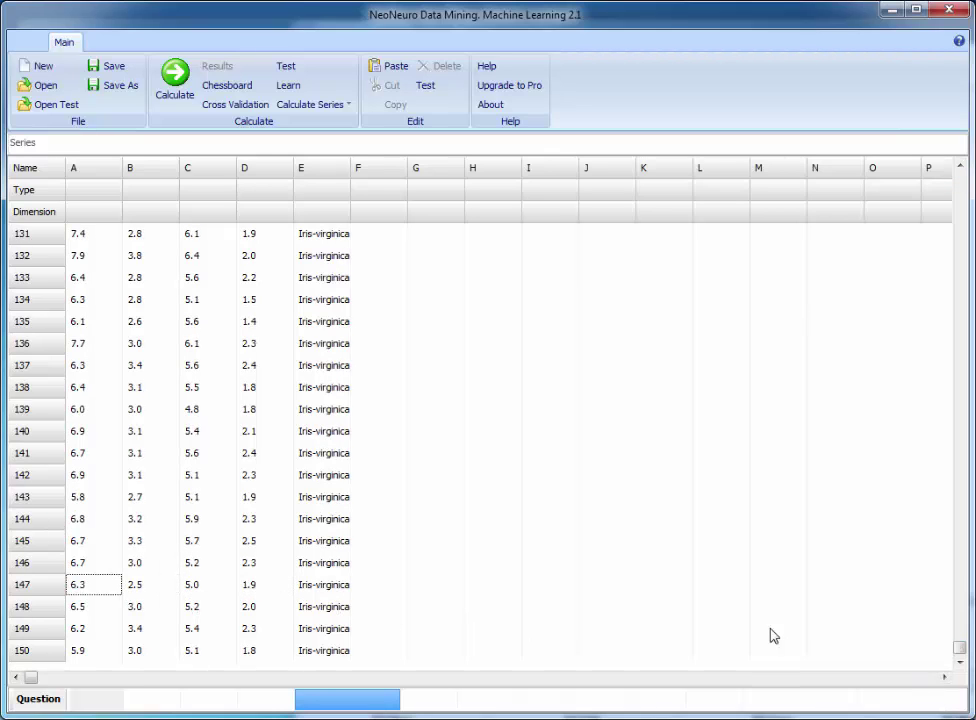
{"action": "left_click_drag", "start_coordinate": [960, 652], "coordinate": [952, 172]}
{"action": "left_click", "coordinate": [185, 96]}
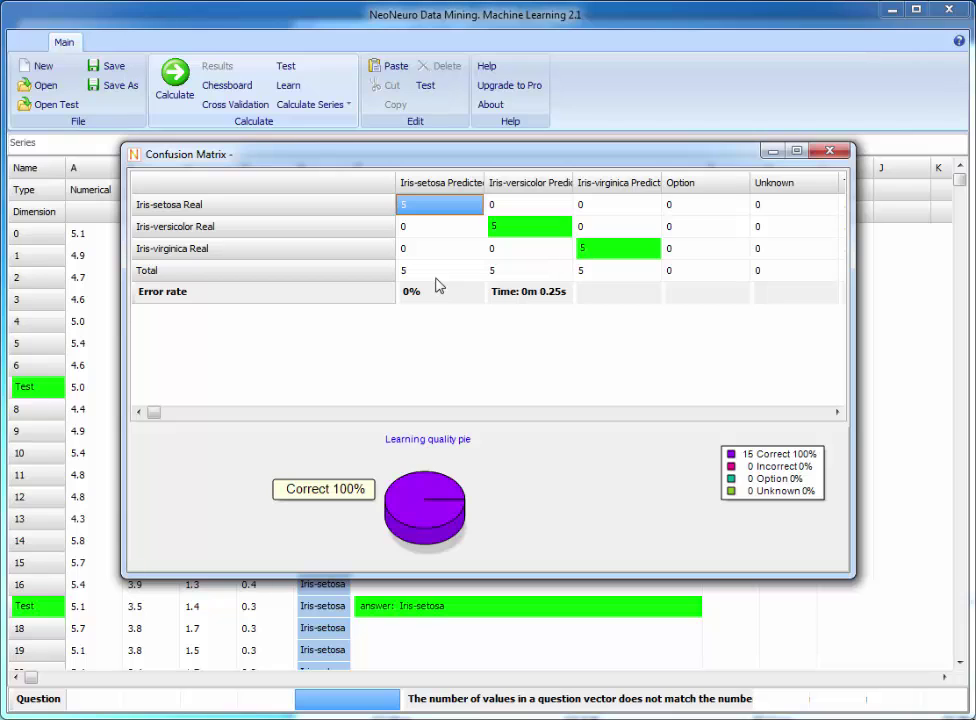
- Examine the predicted and real class totals in the confusion matrix, widening the window to include the Total column, and close it
{"action": "left_click_drag", "start_coordinate": [451, 159], "coordinate": [396, 150]}
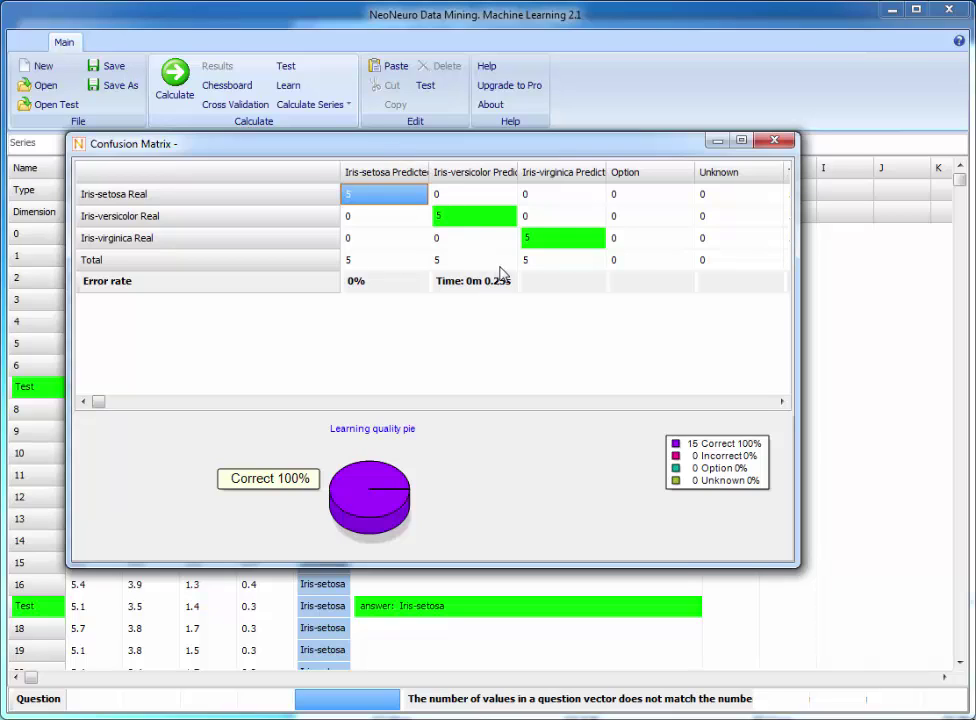
{"action": "left_click", "coordinate": [563, 265]}
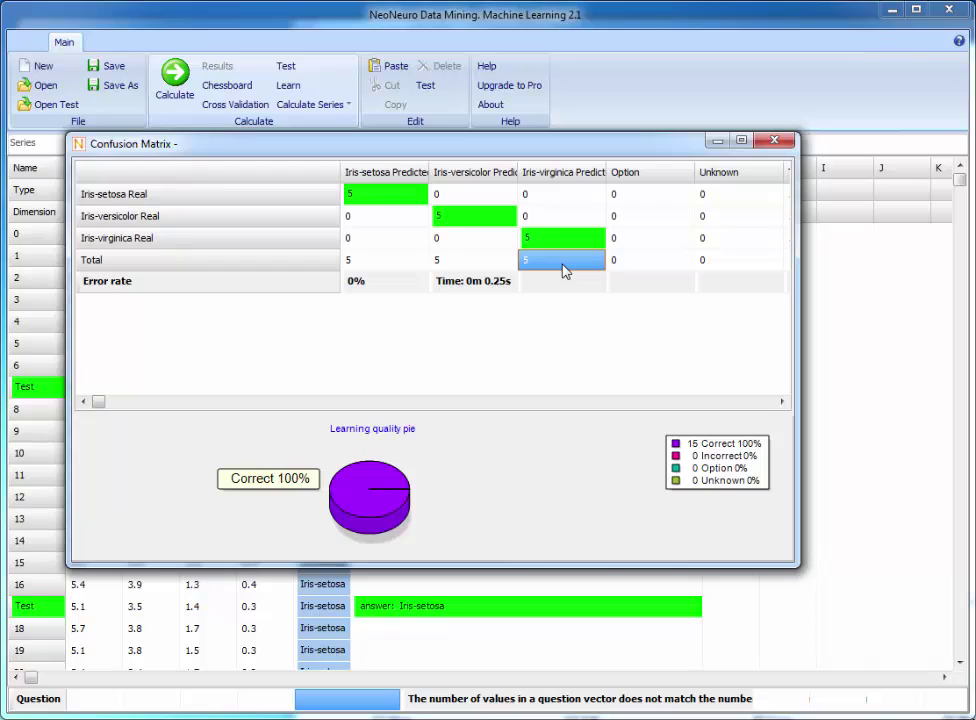
{"action": "left_click", "coordinate": [740, 262]}
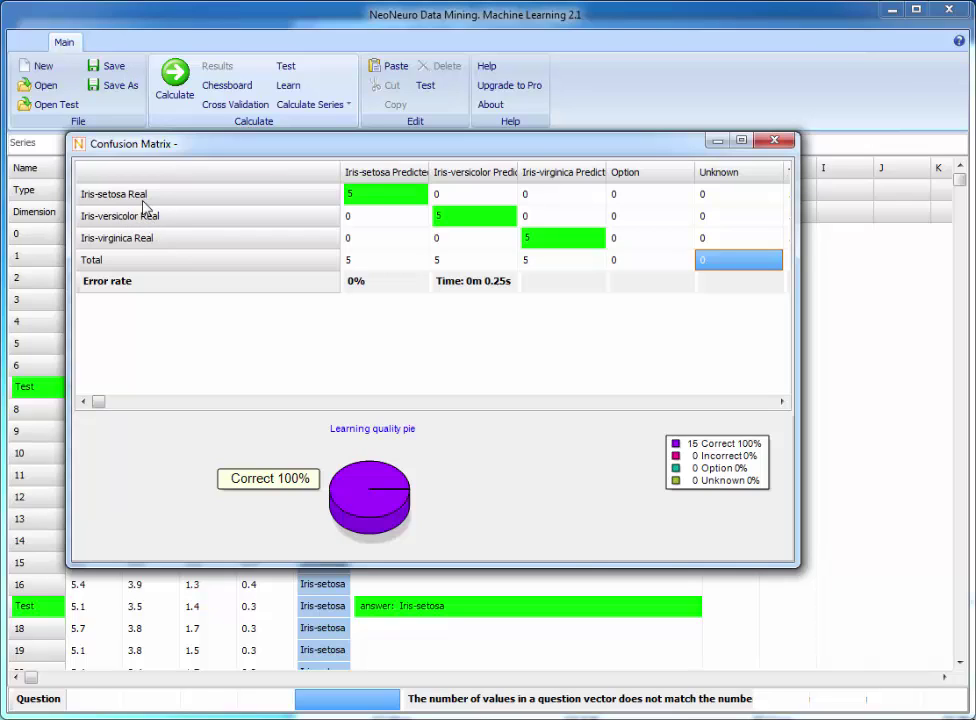
{"action": "left_click_drag", "start_coordinate": [797, 250], "coordinate": [896, 248]}
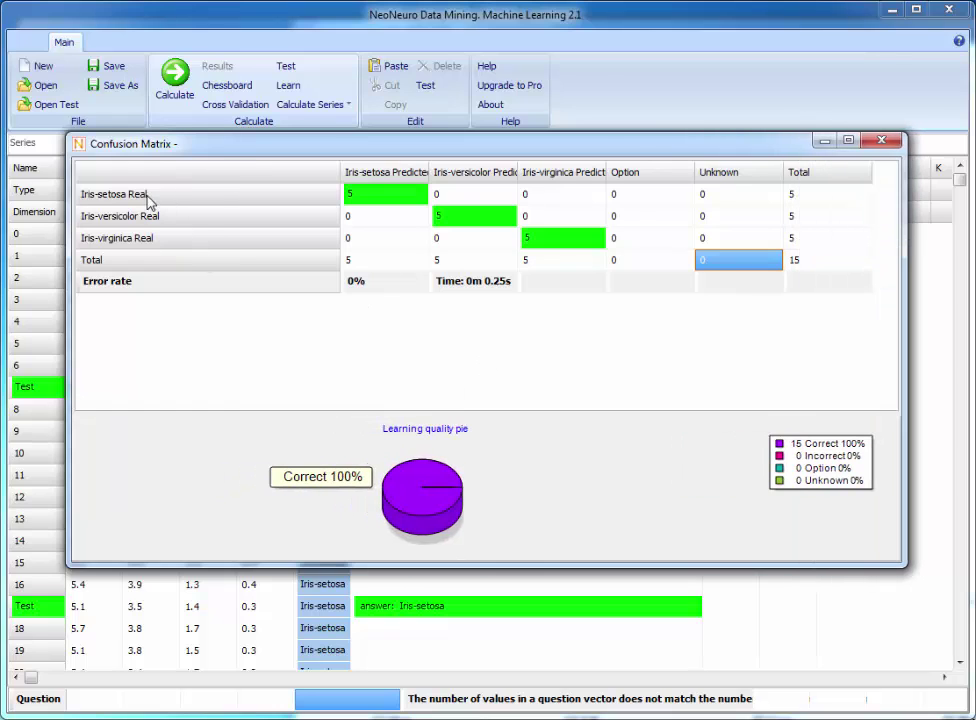
{"action": "left_click", "coordinate": [825, 196]}
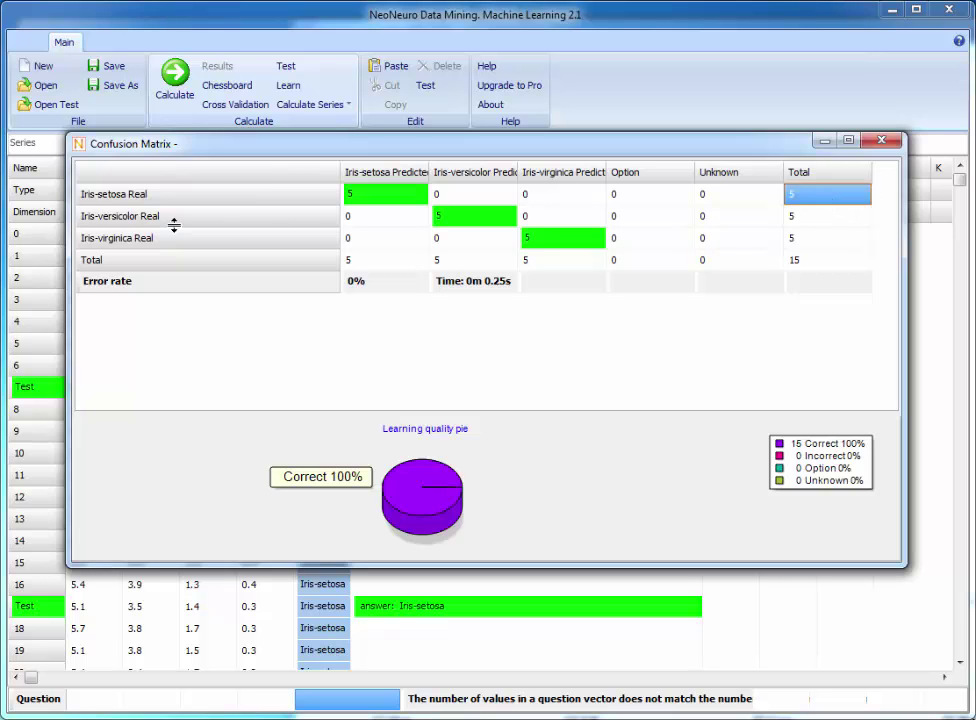
{"action": "left_click", "coordinate": [805, 217]}
{"action": "left_click", "coordinate": [812, 238]}
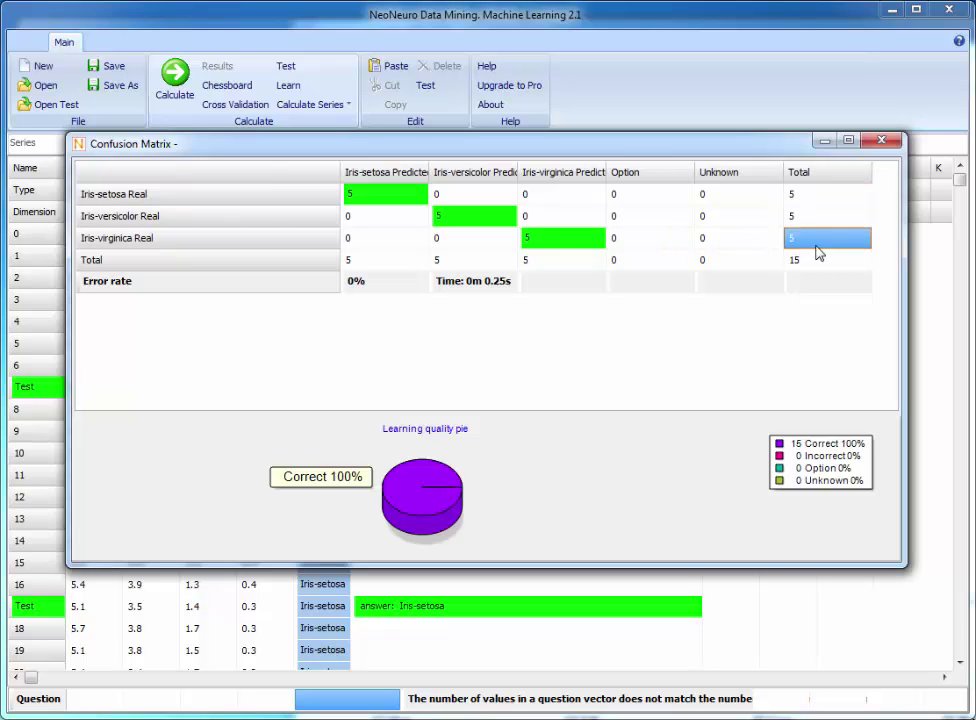
{"action": "left_click_drag", "start_coordinate": [648, 152], "coordinate": [558, 308]}
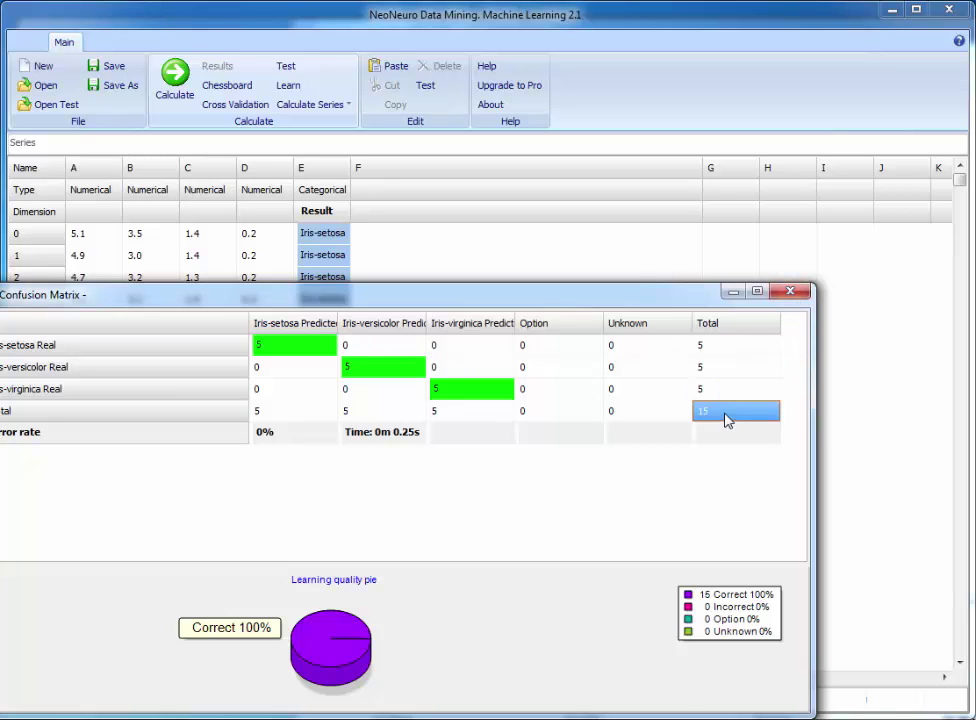
{"action": "left_click", "coordinate": [795, 291]}
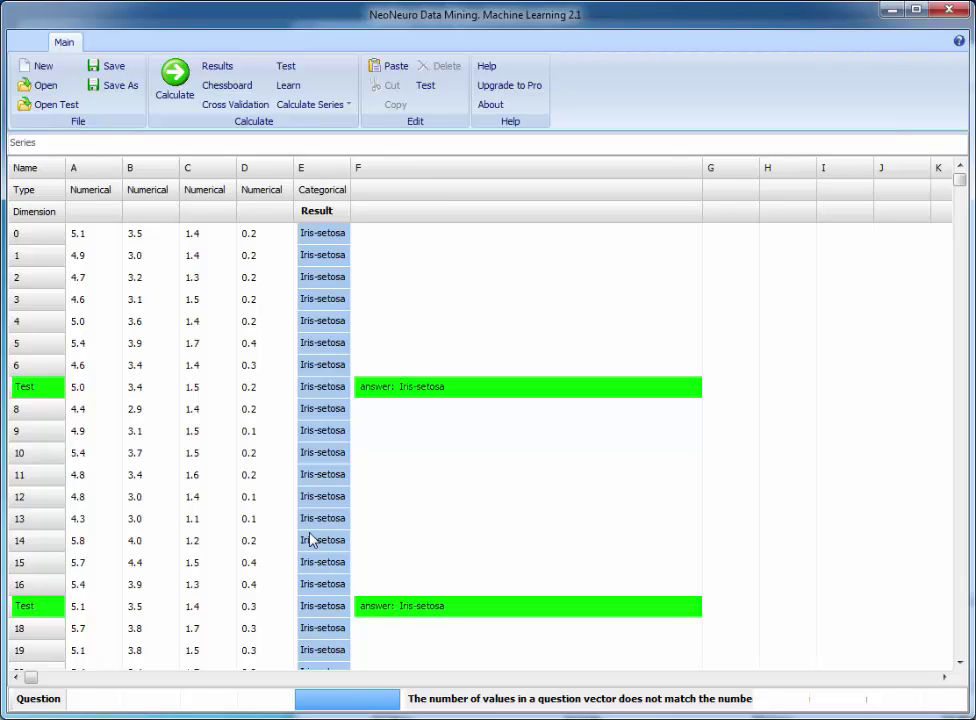
- Examine the rows marked Test and their predicted answers in the Iris data table
{"action": "left_click", "coordinate": [272, 394]}
{"action": "left_click", "coordinate": [303, 448]}
{"action": "scroll", "coordinate": [317, 479], "scroll_direction": "down", "scroll_amount": 20}
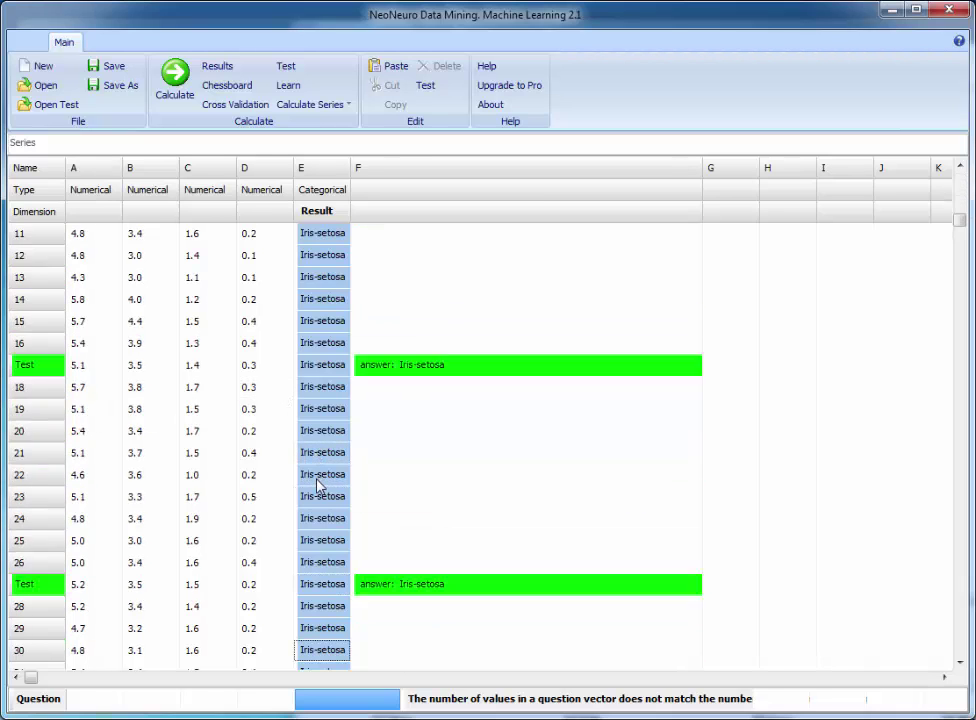
{"action": "scroll", "coordinate": [319, 485], "scroll_direction": "down", "scroll_amount": 8}
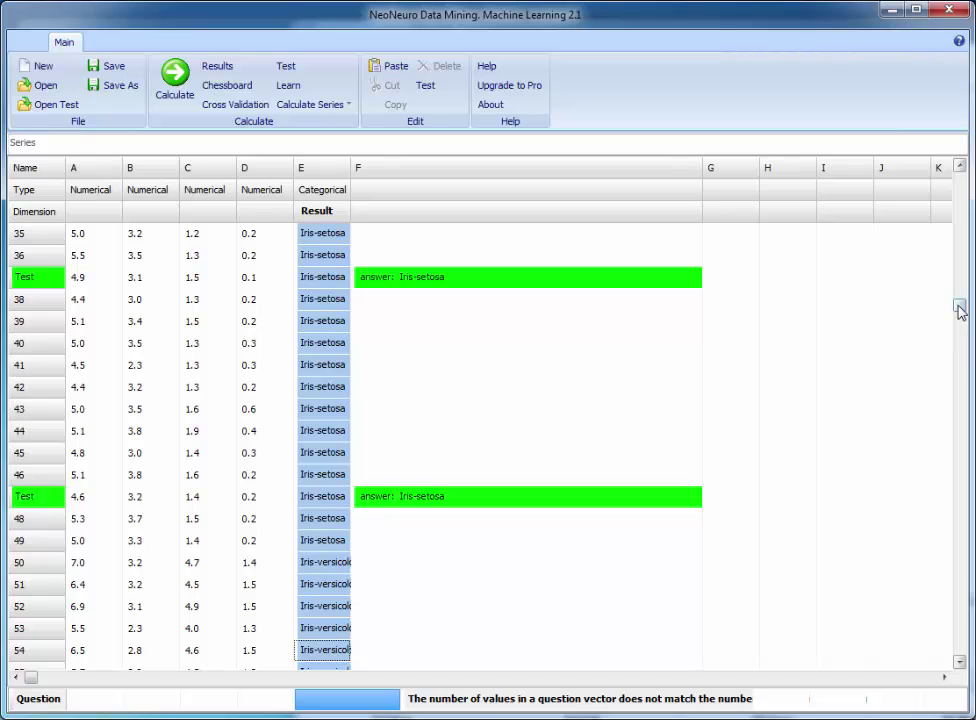
{"action": "left_click_drag", "start_coordinate": [960, 310], "coordinate": [972, 168]}
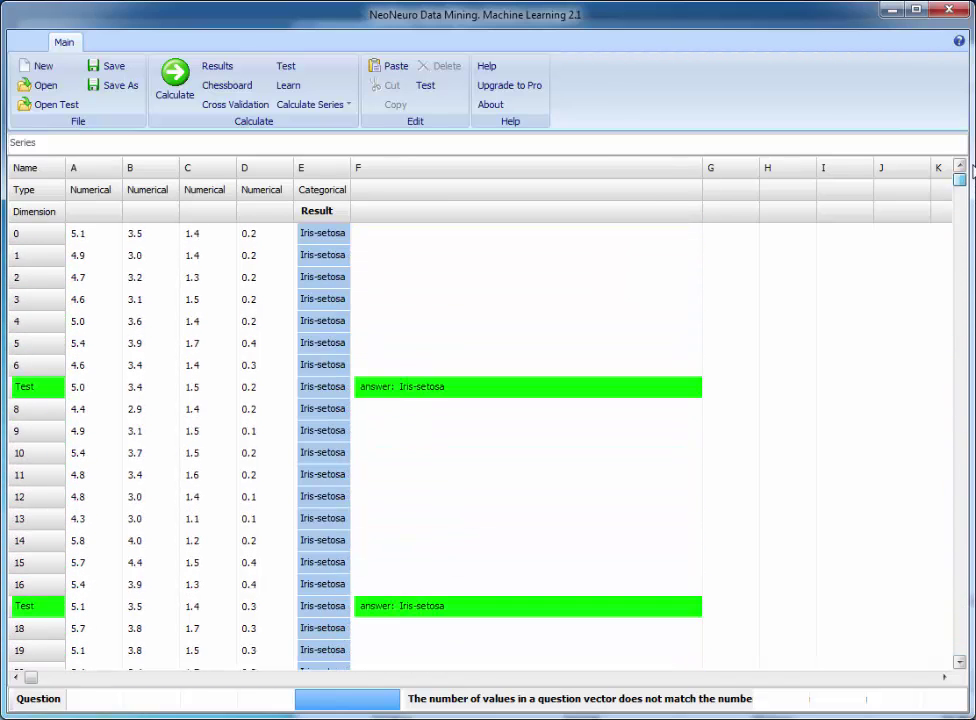
- Reopen the confusion matrix and widen the Iris-setosa Predicted and Iris-versicolor Predicted columns to fit their headings
{"action": "left_click", "coordinate": [222, 68]}
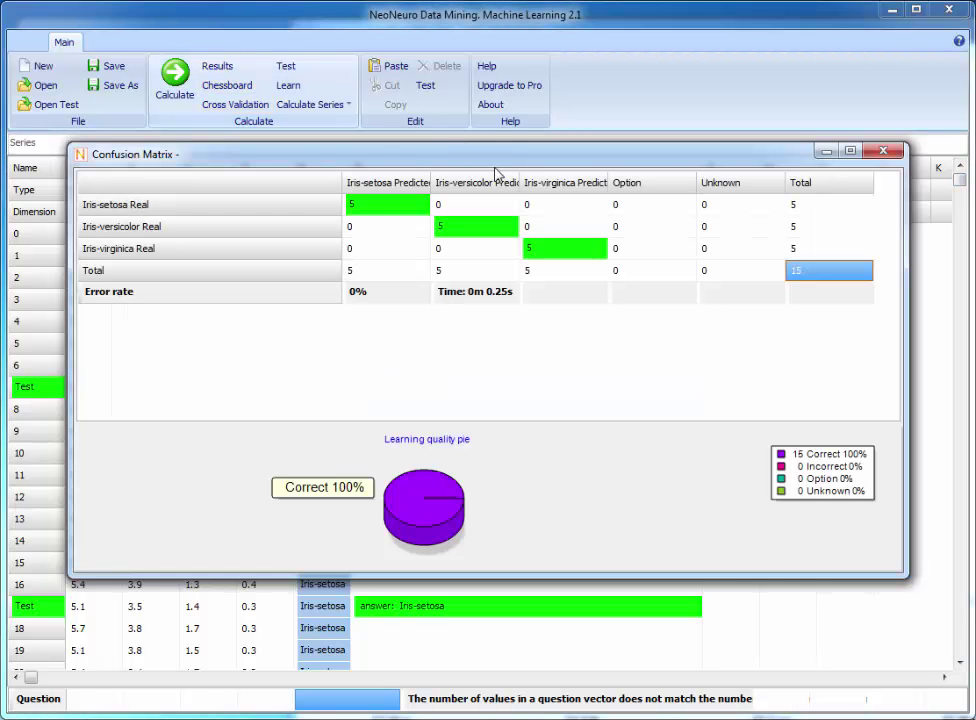
{"action": "left_click_drag", "start_coordinate": [501, 170], "coordinate": [464, 192]}
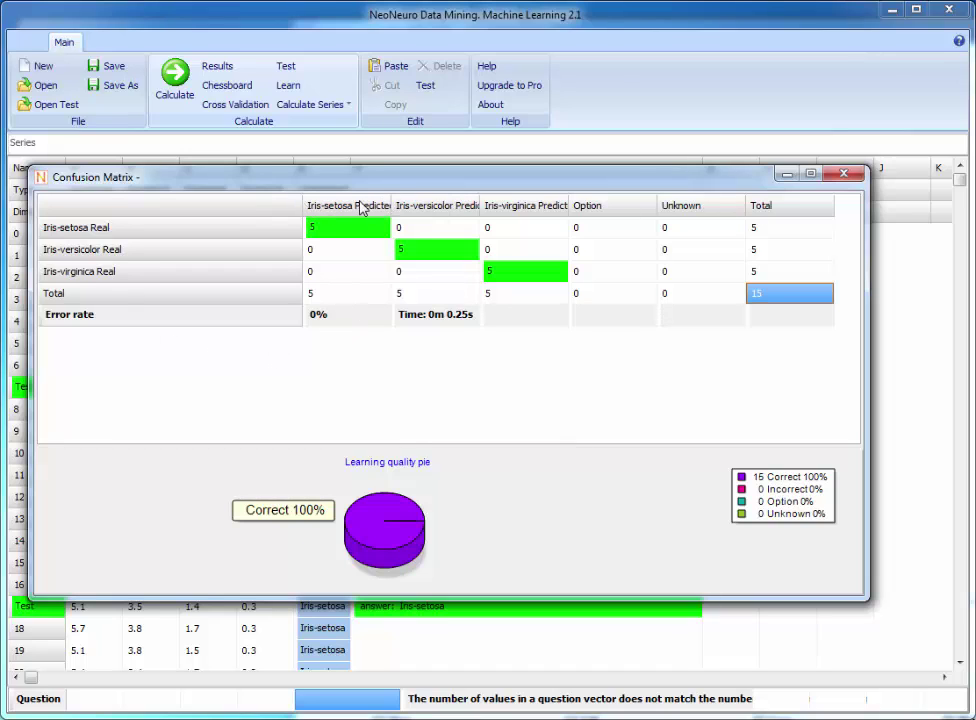
{"action": "left_click_drag", "start_coordinate": [392, 200], "coordinate": [401, 200]}
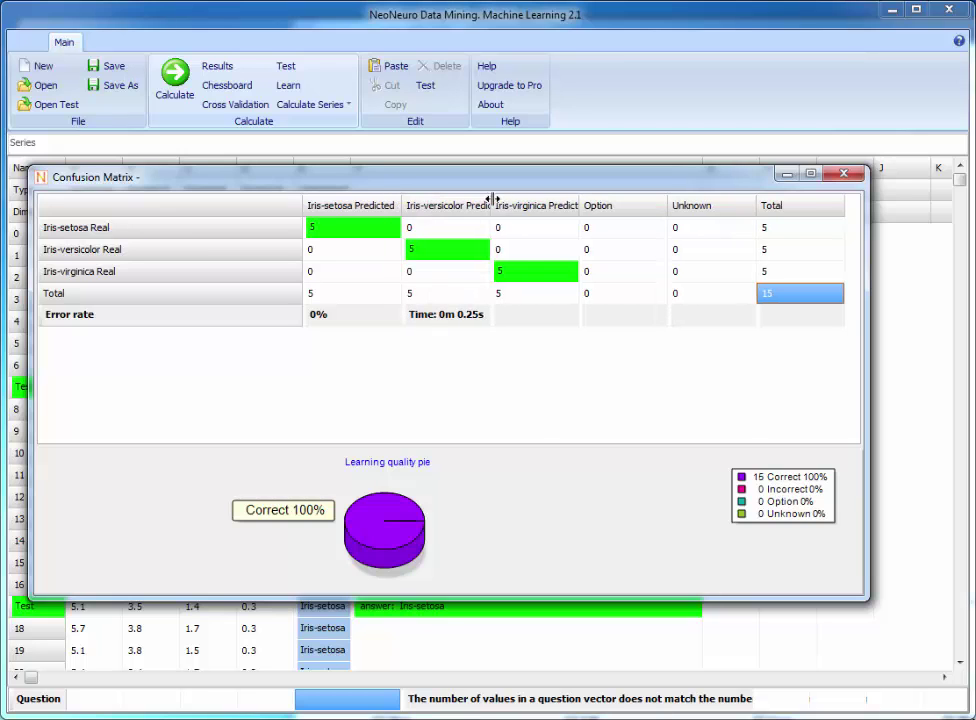
{"action": "left_click_drag", "start_coordinate": [492, 199], "coordinate": [516, 198]}
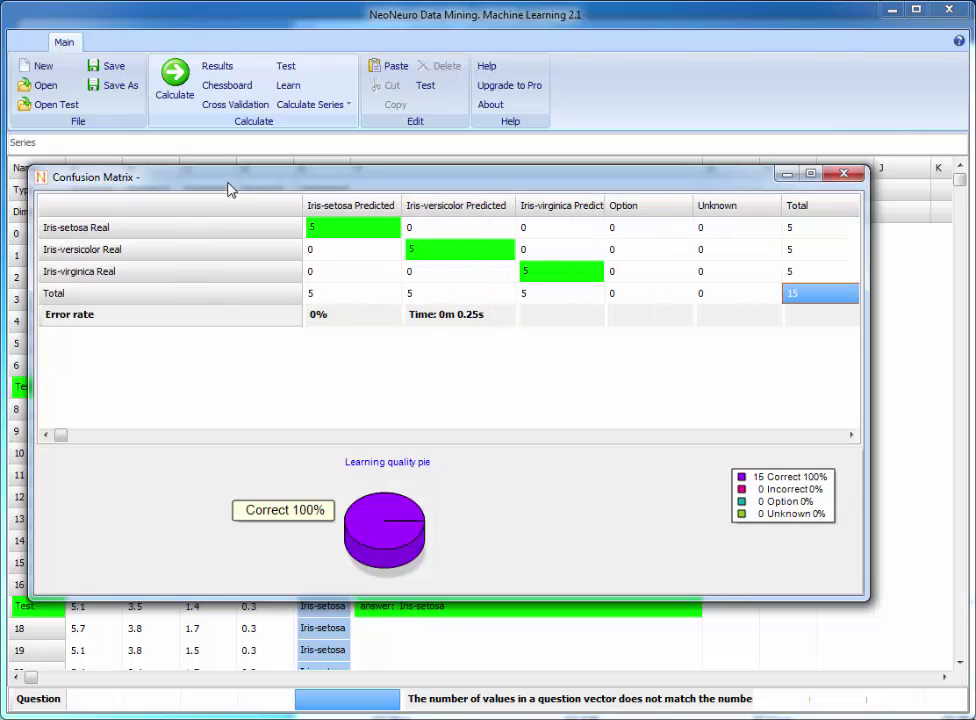
{"action": "left_click_drag", "start_coordinate": [228, 190], "coordinate": [226, 220]}
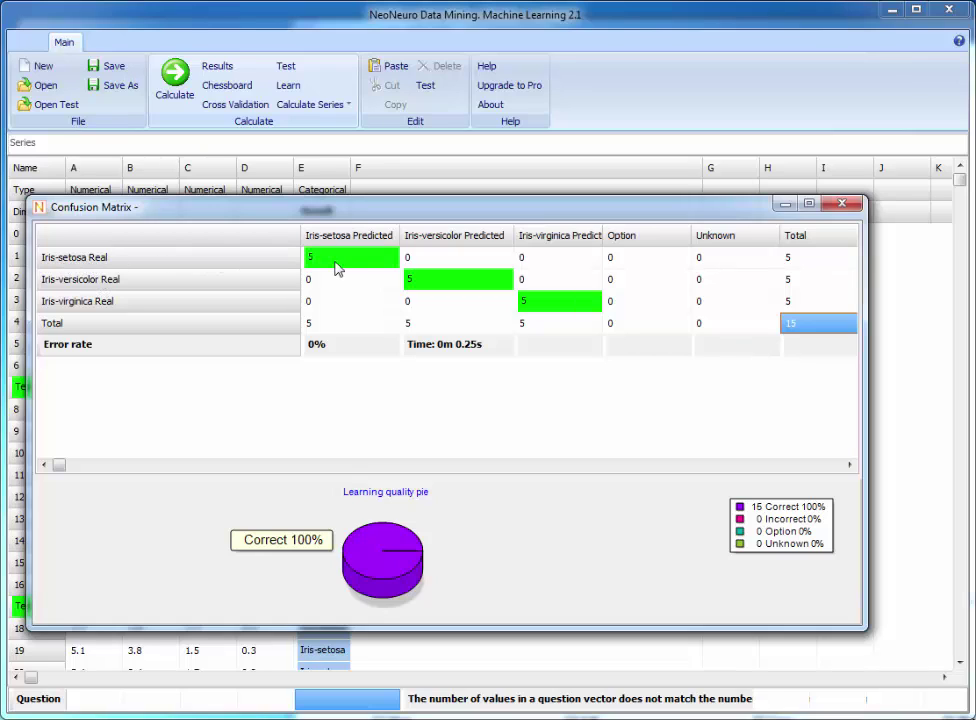
- Compare the matching and mismatching class counts in the Iris confusion matrix, including the Iris-virginica total, and close the matrix
{"action": "left_click", "coordinate": [337, 262]}
{"action": "left_click", "coordinate": [435, 262]}
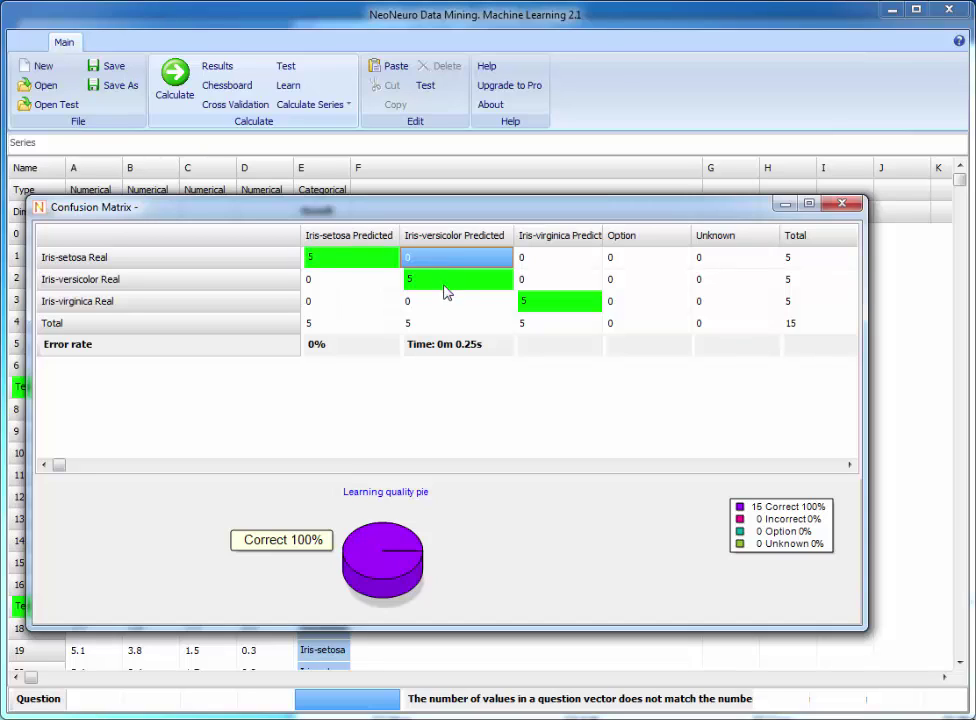
{"action": "left_click", "coordinate": [444, 285]}
{"action": "left_click", "coordinate": [577, 323]}
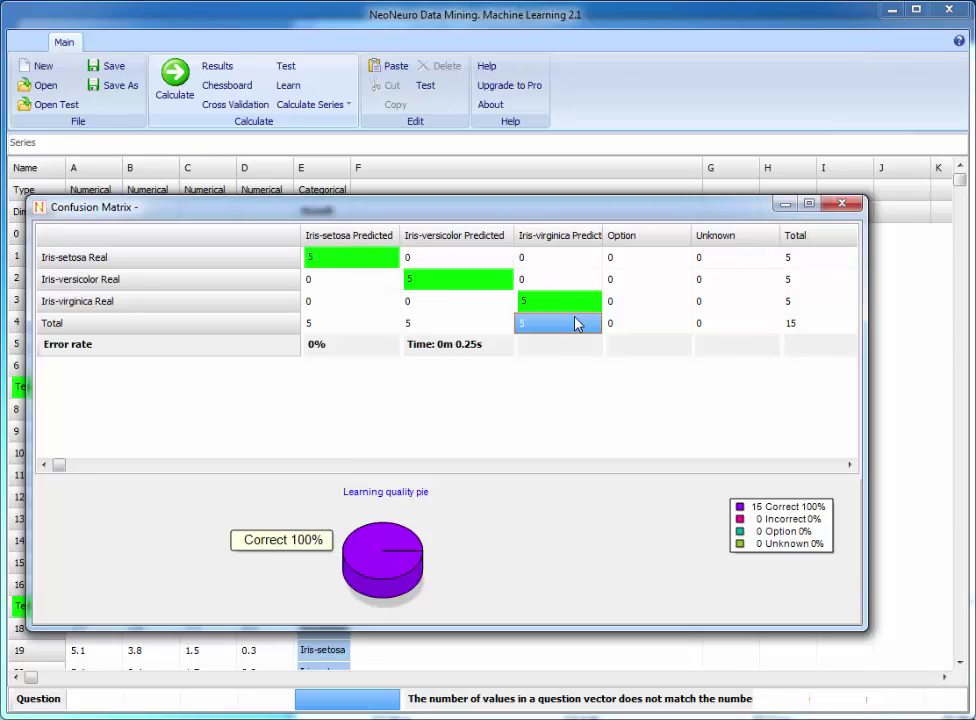
{"action": "left_click", "coordinate": [571, 278]}
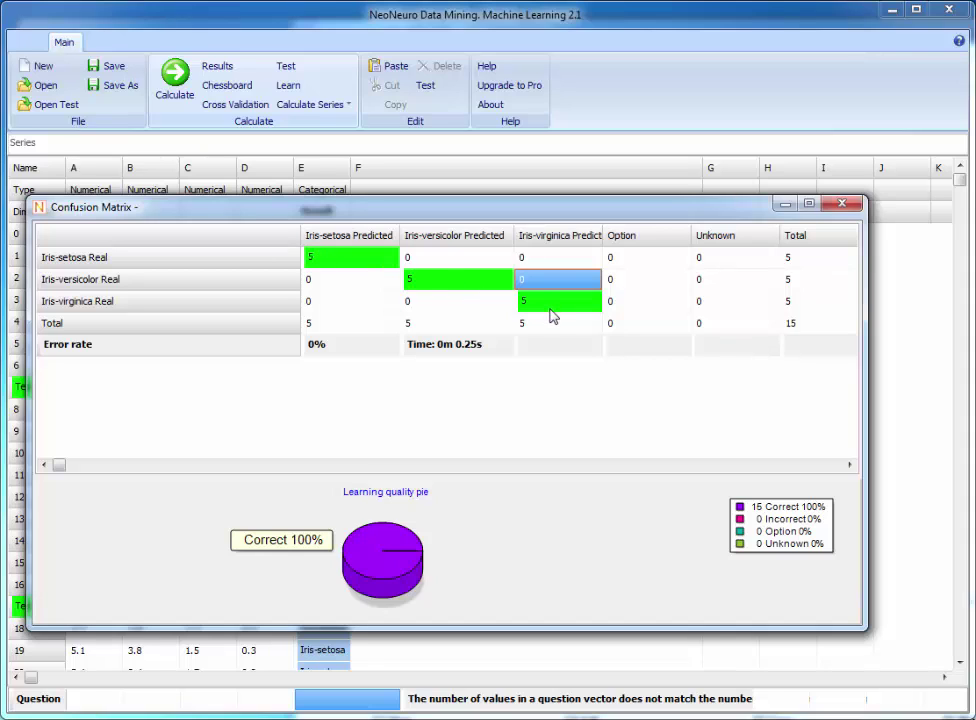
{"action": "left_click", "coordinate": [562, 343]}
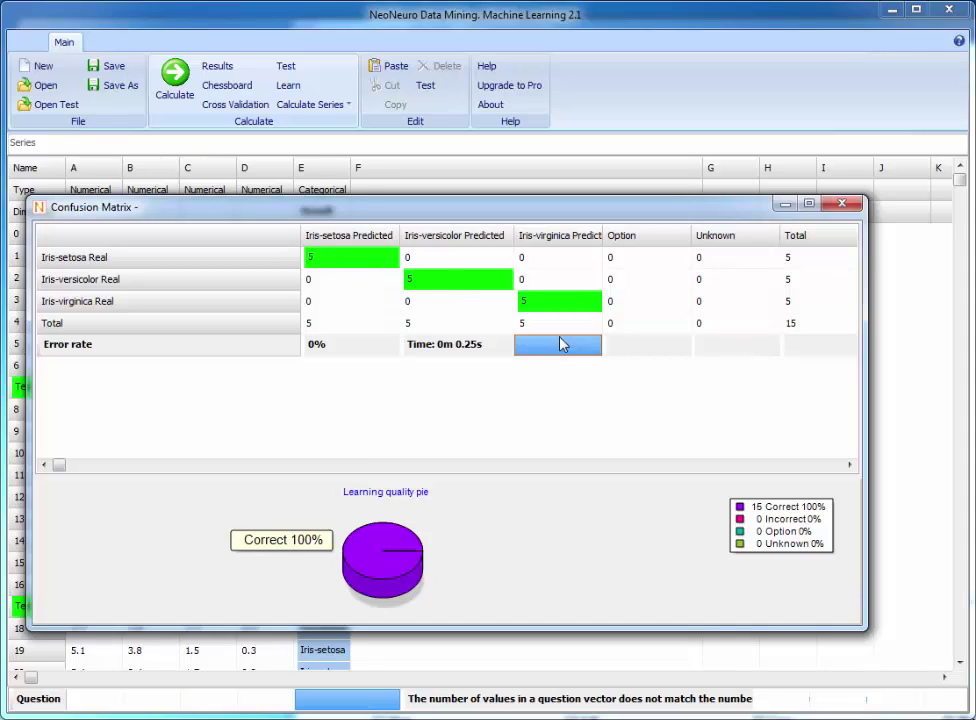
{"action": "left_click", "coordinate": [843, 205]}
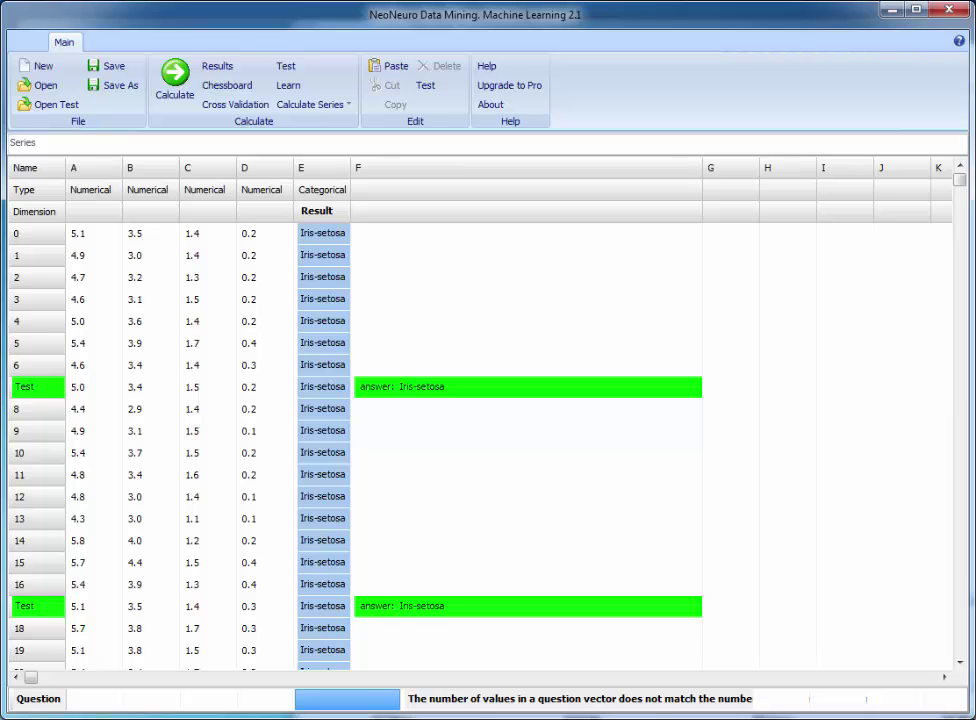
- Load Wine.csv from the datamining folder in Total Commander into NeoNeuro Data Mining, discarding the Iris changes, and run cross validation
{"action": "key", "text": "alt+Tab"}
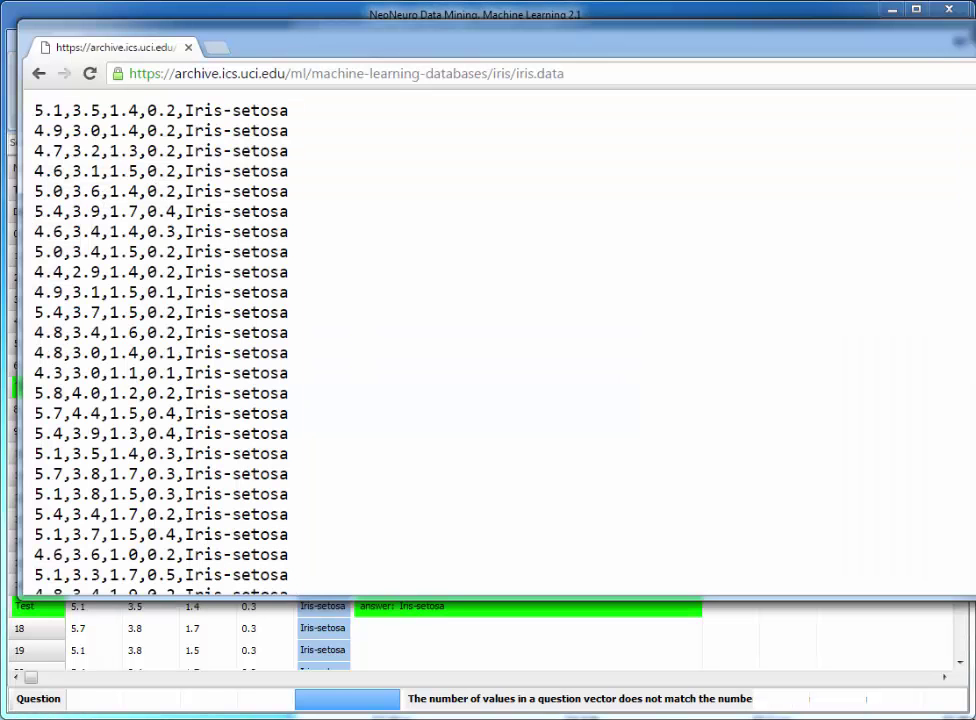
{"action": "key", "text": "alt+Tab"}
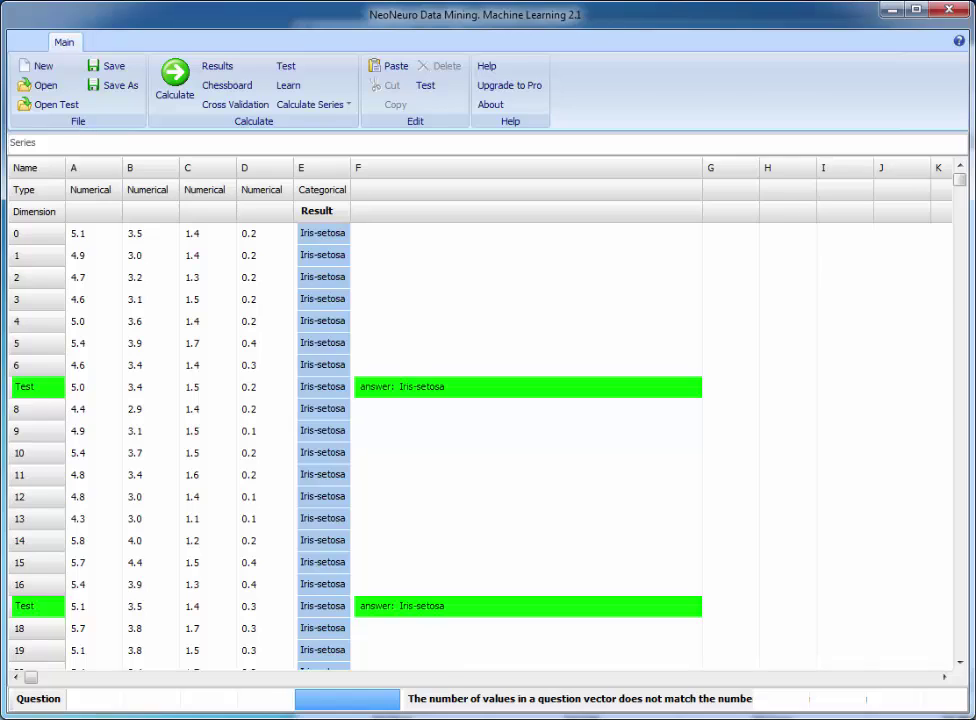
{"action": "key", "text": "alt+Tab"}
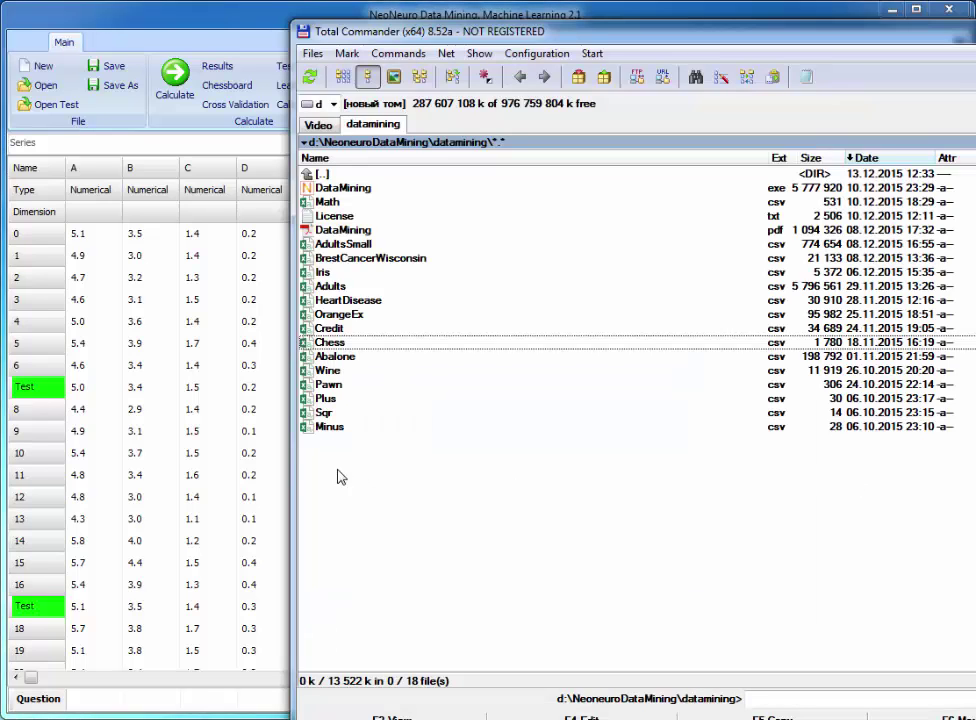
{"action": "left_click", "coordinate": [341, 430]}
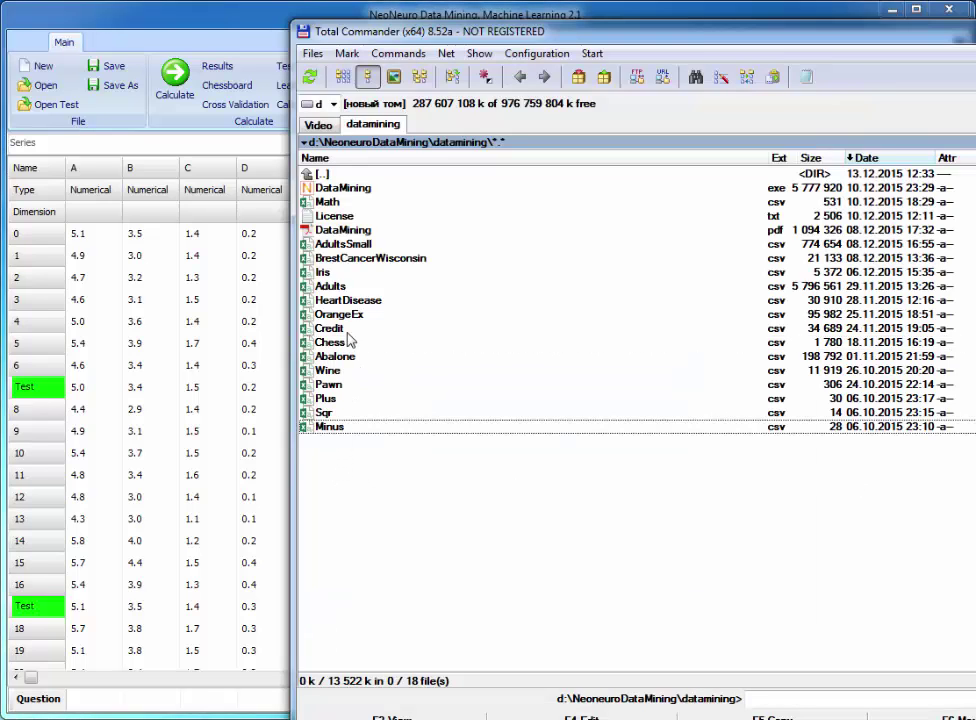
{"action": "left_click_drag", "start_coordinate": [341, 372], "coordinate": [217, 377]}
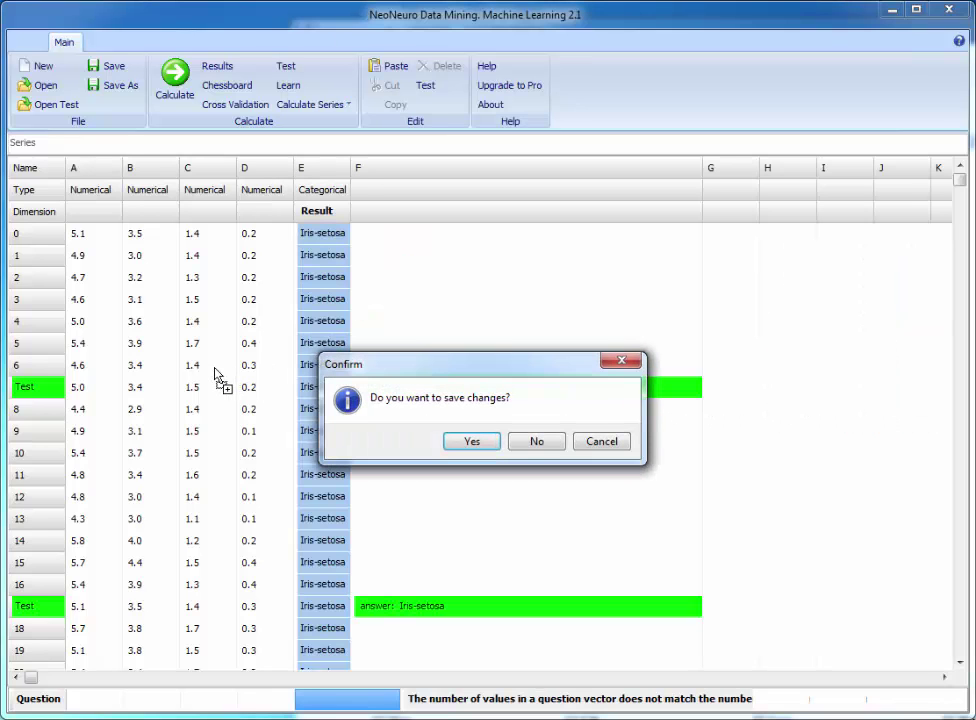
{"action": "left_click", "coordinate": [536, 441]}
{"action": "left_click", "coordinate": [374, 412]}
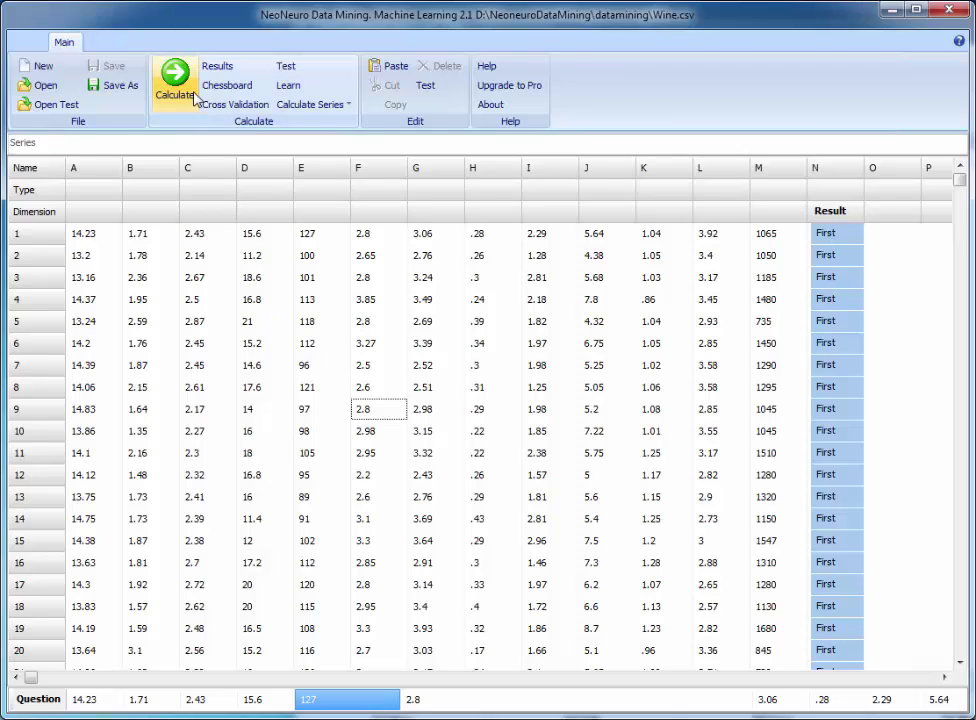
{"action": "left_click", "coordinate": [254, 106]}
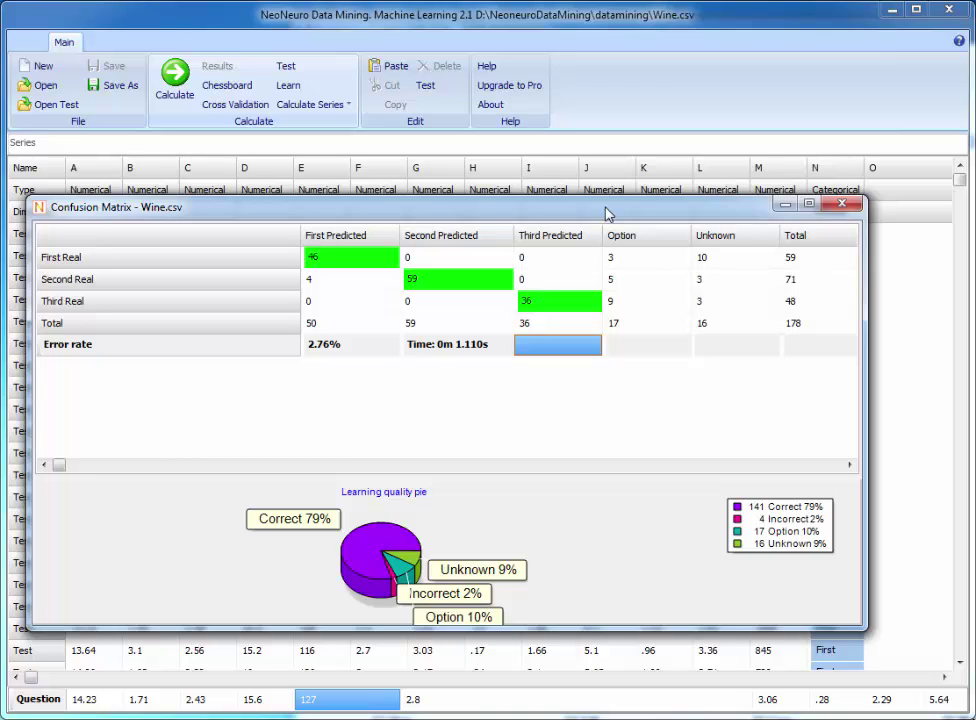
- Move the Wine confusion matrix window higher and examine its wrongly predicted class counts against the Second Real total
{"action": "left_click_drag", "start_coordinate": [607, 213], "coordinate": [617, 146]}
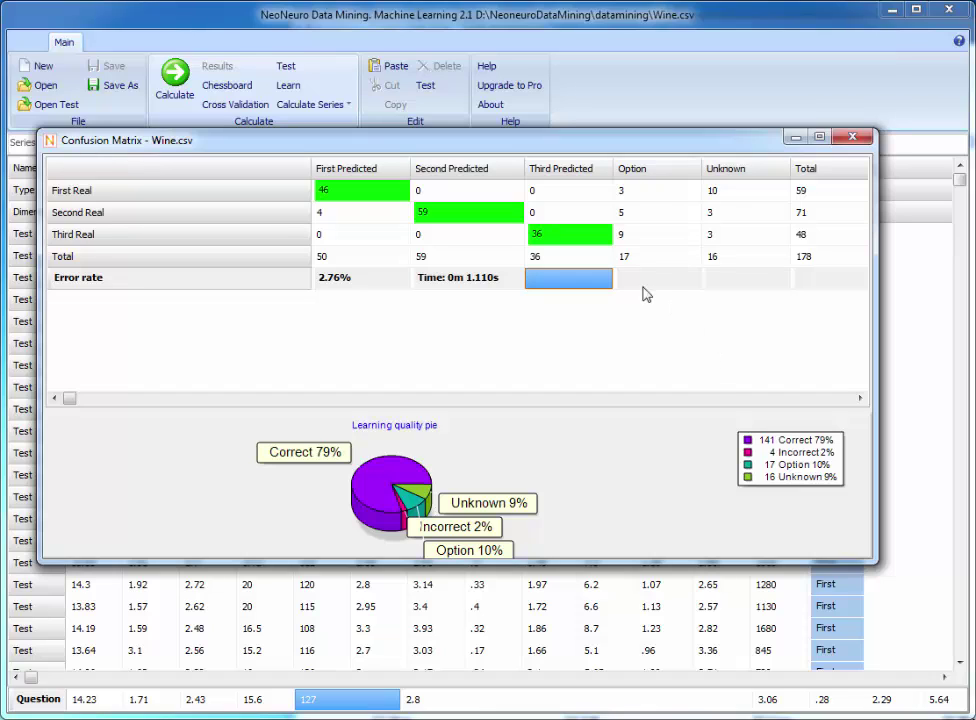
{"action": "left_click", "coordinate": [572, 193]}
{"action": "left_click", "coordinate": [345, 215]}
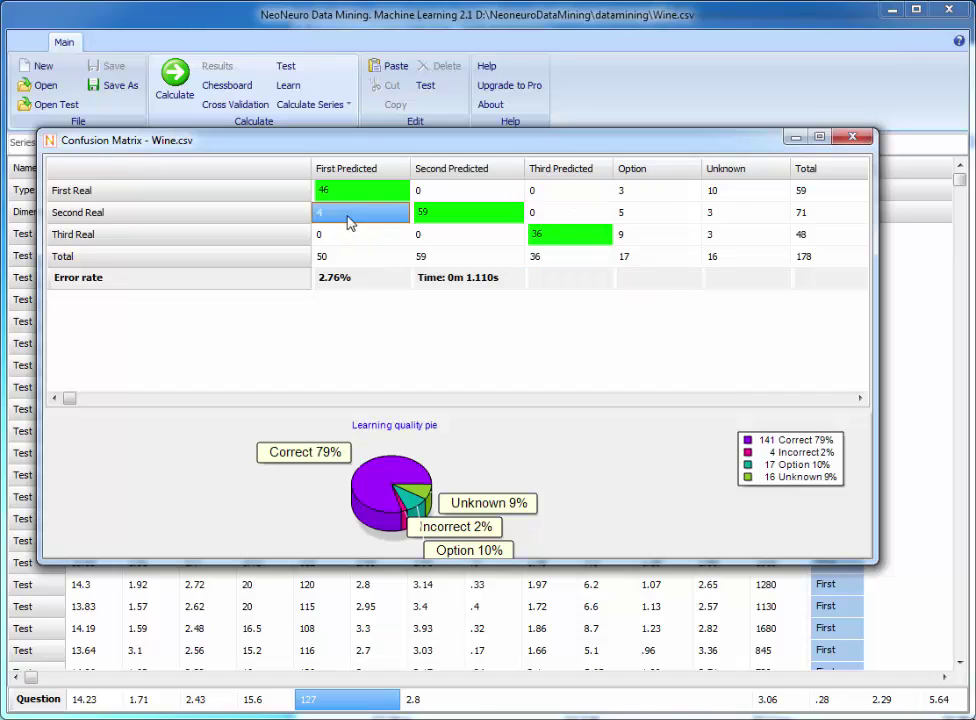
{"action": "left_click", "coordinate": [341, 238]}
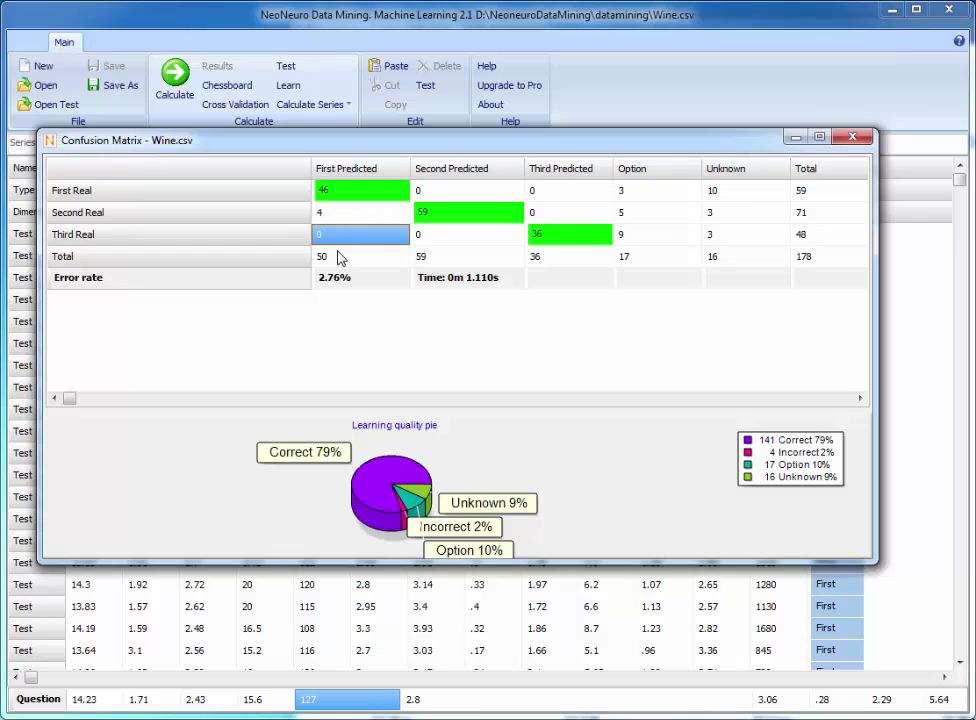
{"action": "left_click", "coordinate": [442, 242]}
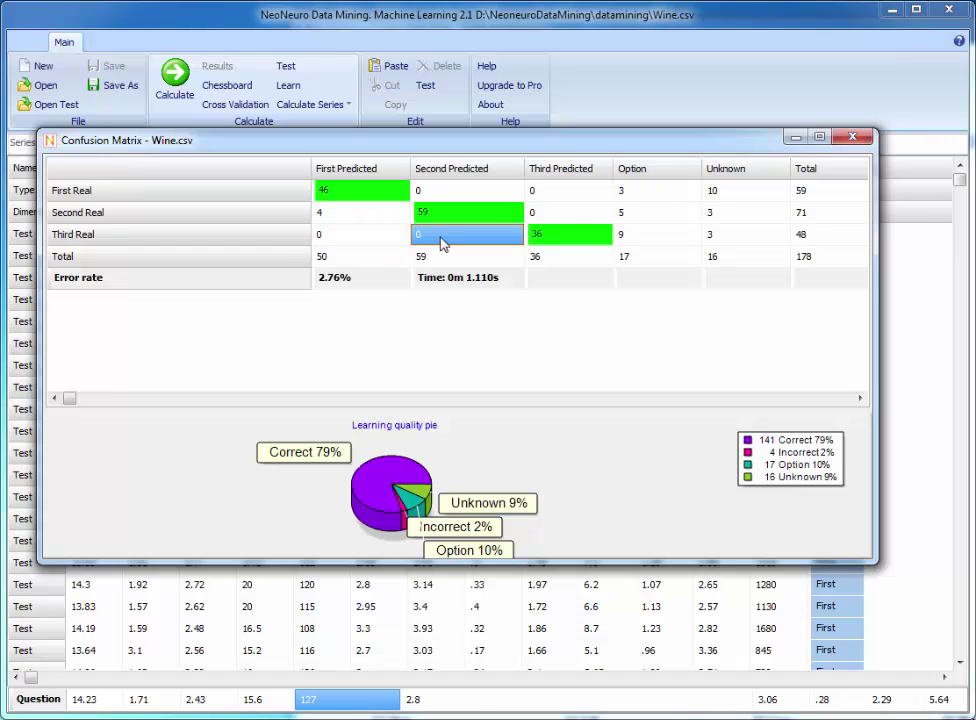
{"action": "left_click", "coordinate": [365, 238]}
{"action": "left_click", "coordinate": [348, 213]}
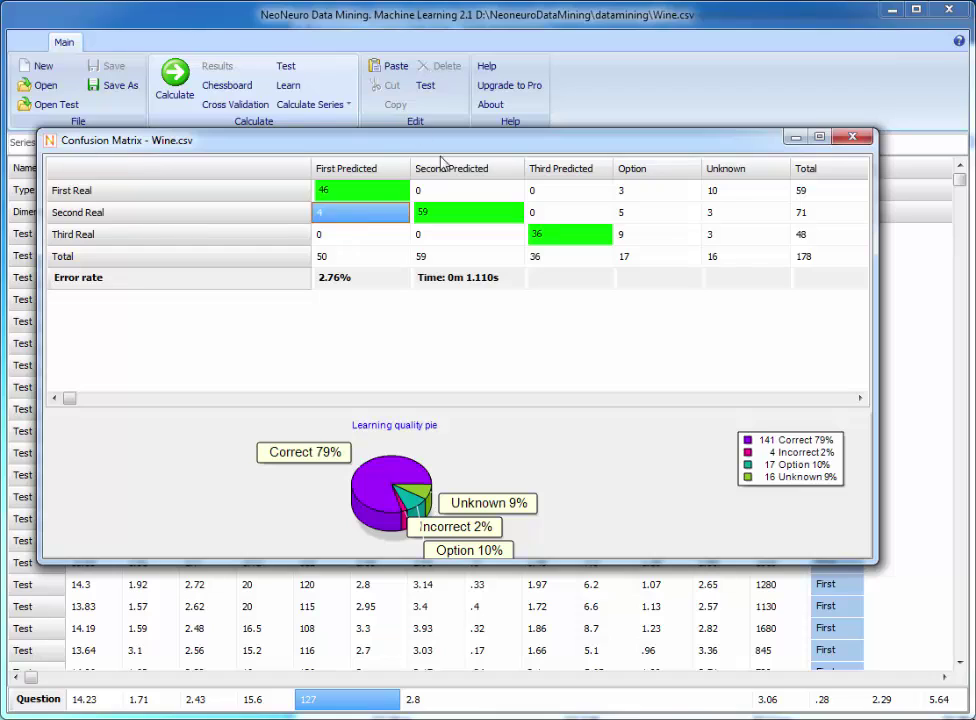
{"action": "left_click", "coordinate": [464, 193]}
{"action": "left_click", "coordinate": [355, 214]}
{"action": "left_click", "coordinate": [380, 238]}
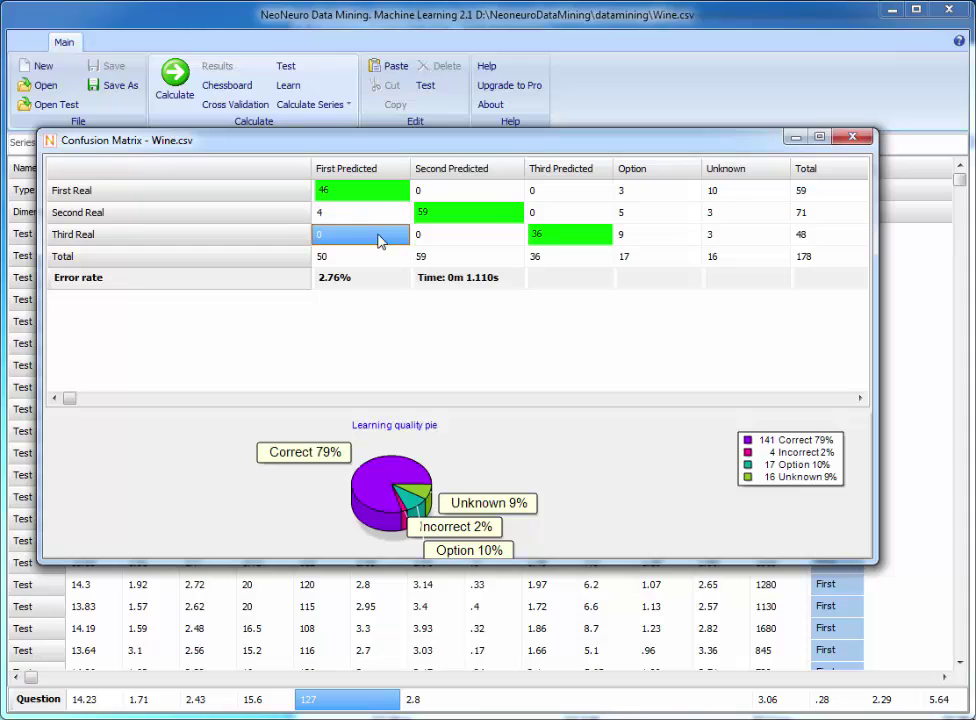
{"action": "left_click", "coordinate": [362, 216]}
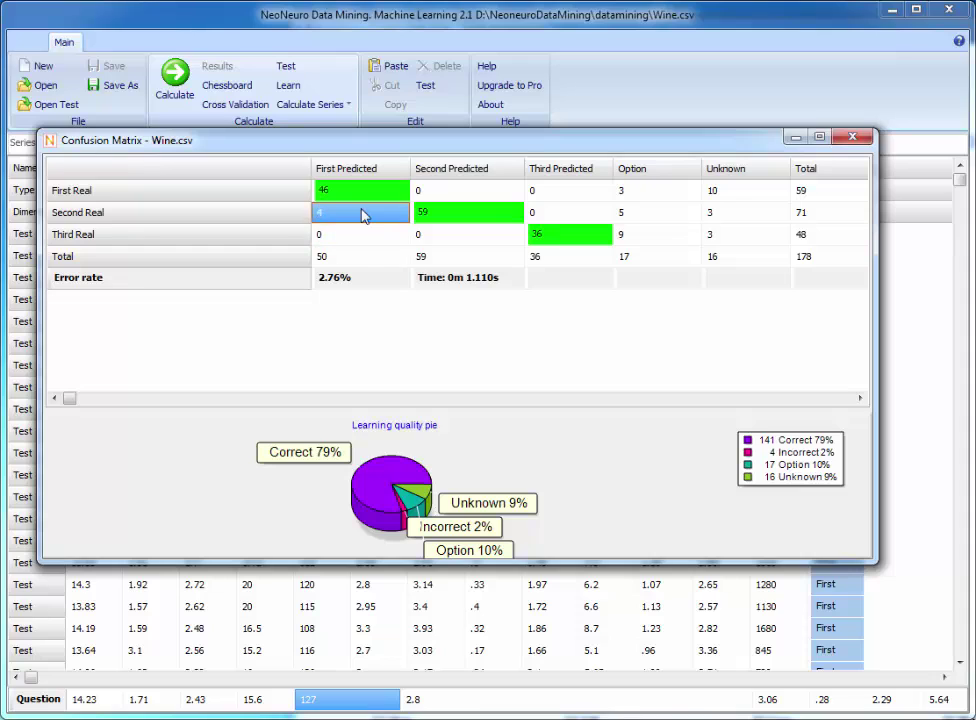
{"action": "left_click", "coordinate": [818, 217]}
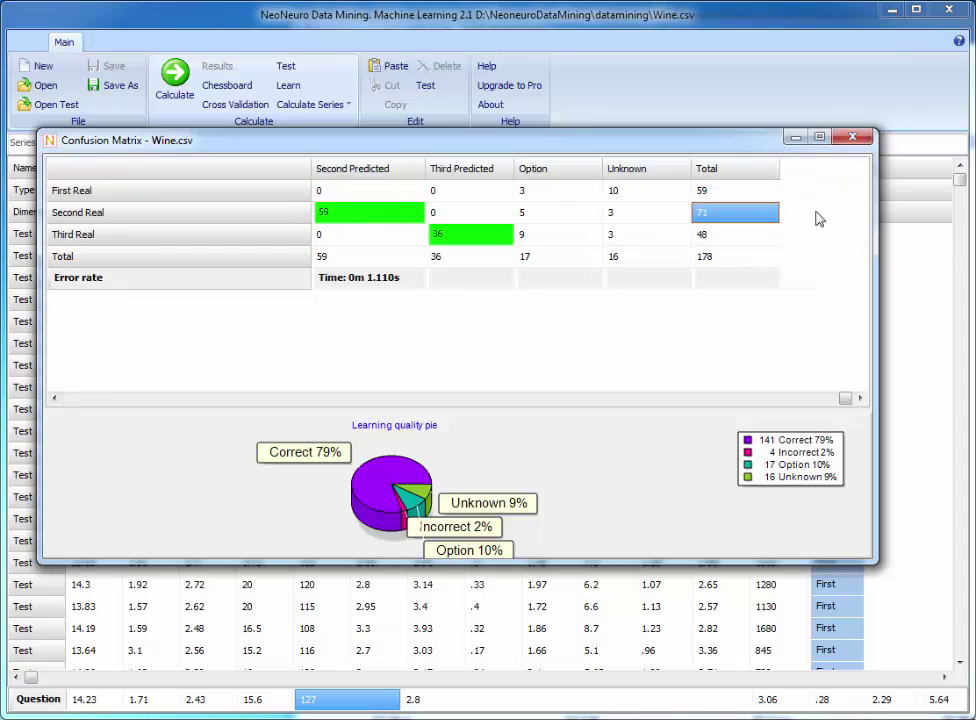
{"action": "left_click", "coordinate": [395, 221]}
{"action": "key", "text": "Left"}
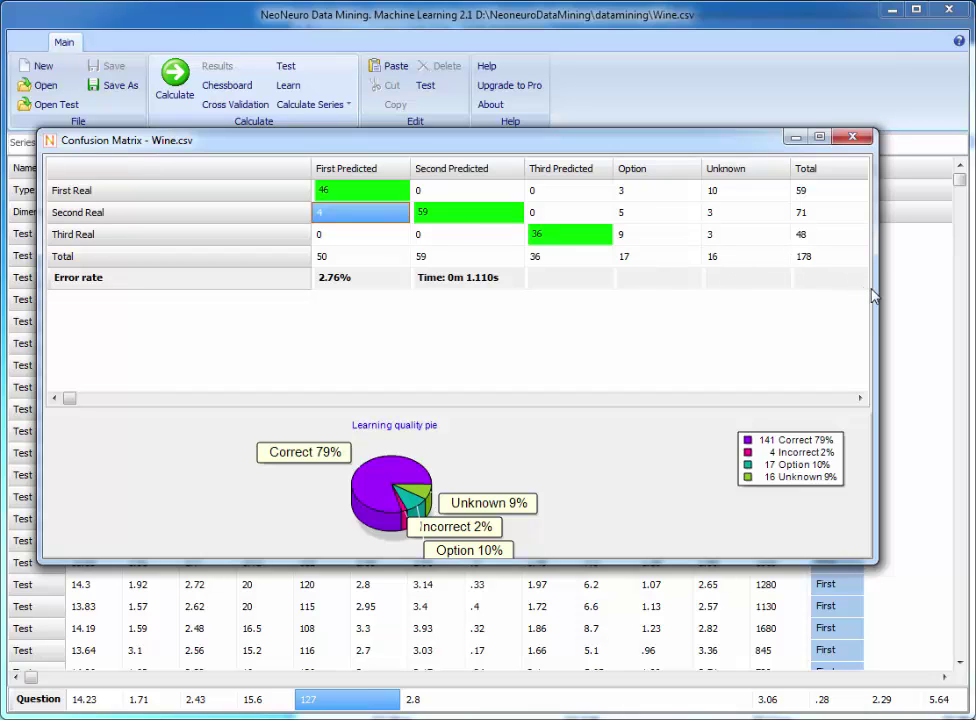
- Widen the Wine confusion matrix window to fit all columns and examine the Option, Unknown and Total counts for the real classes
{"action": "left_click_drag", "start_coordinate": [875, 283], "coordinate": [898, 276]}
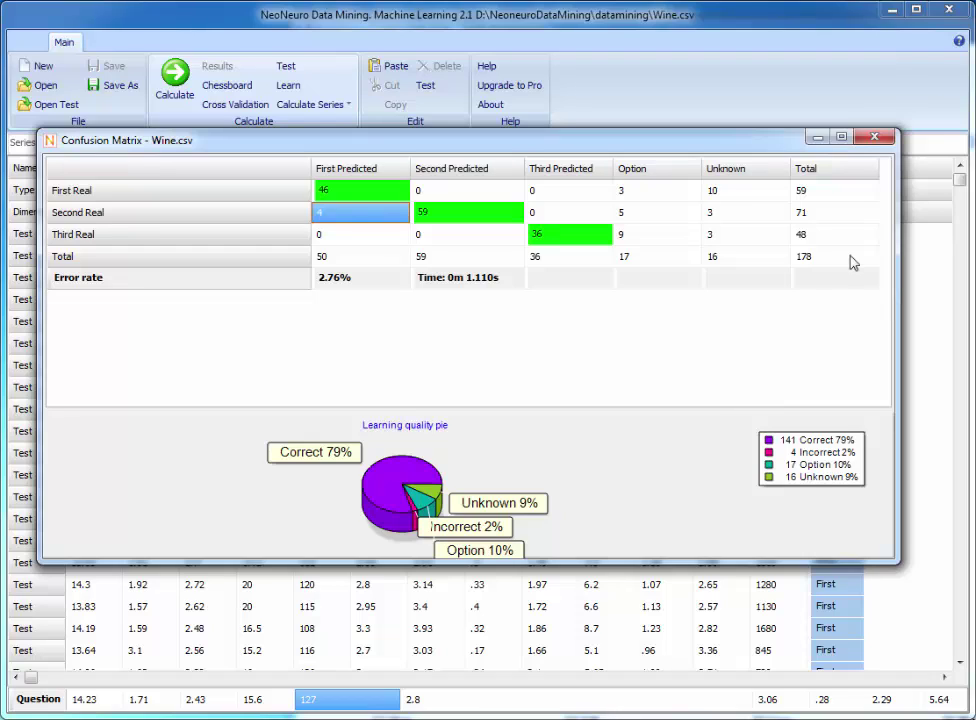
{"action": "left_click", "coordinate": [647, 210]}
{"action": "left_click", "coordinate": [663, 240]}
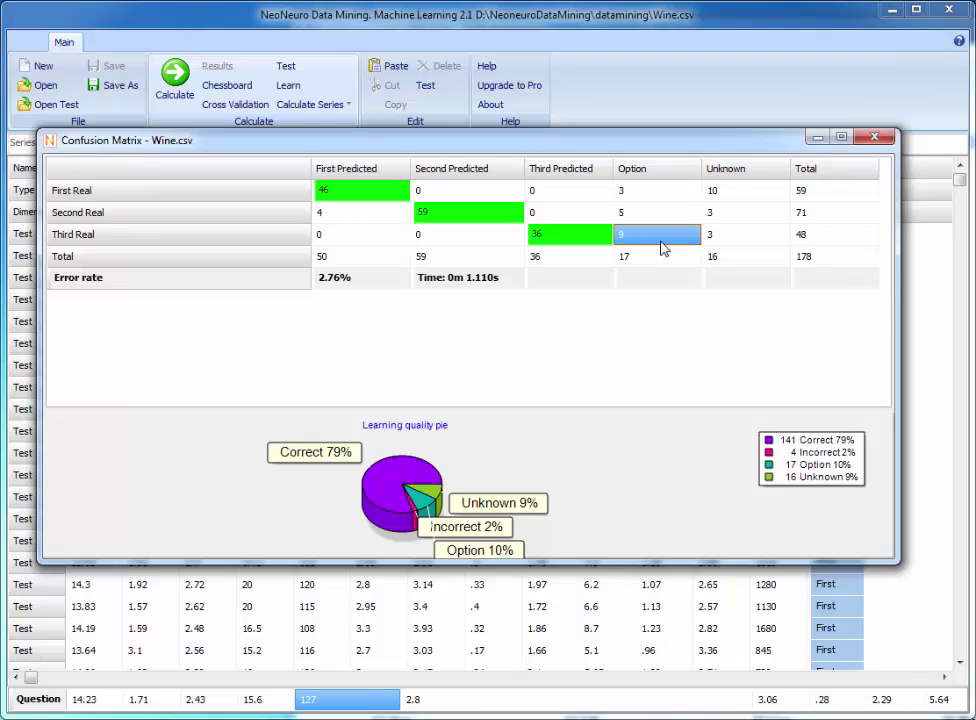
{"action": "left_click", "coordinate": [740, 194]}
{"action": "left_click", "coordinate": [745, 219]}
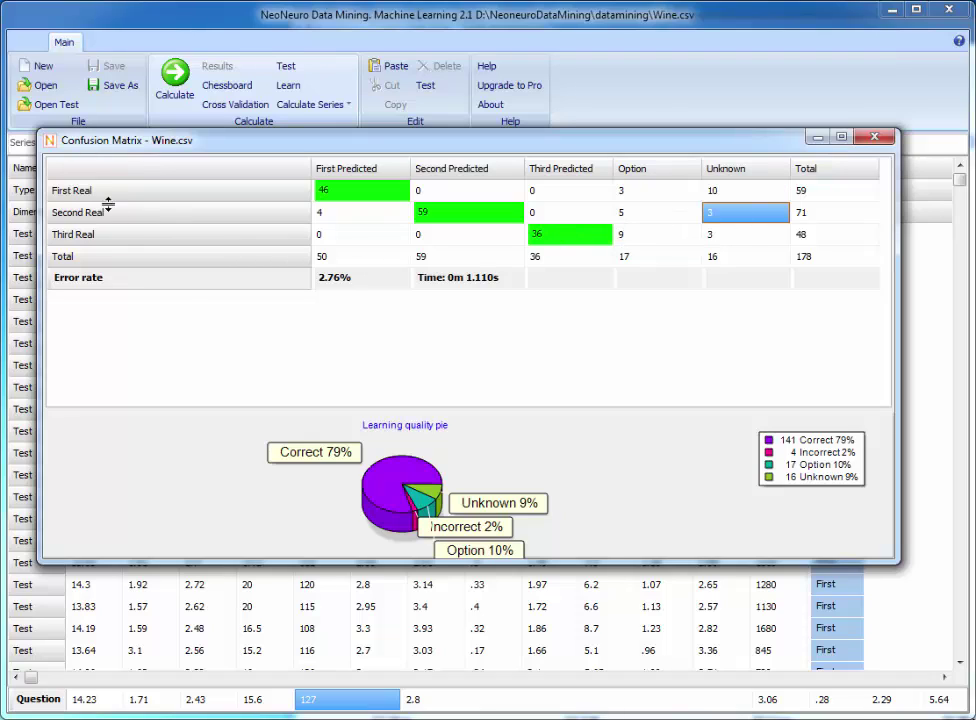
{"action": "left_click", "coordinate": [823, 191]}
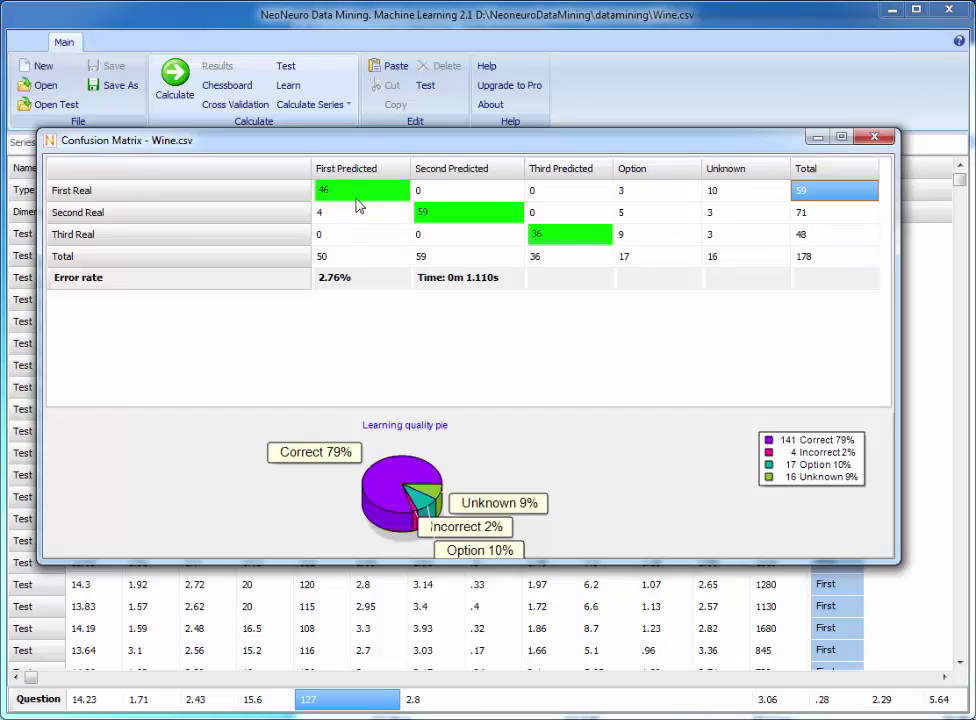
{"action": "left_click", "coordinate": [743, 199]}
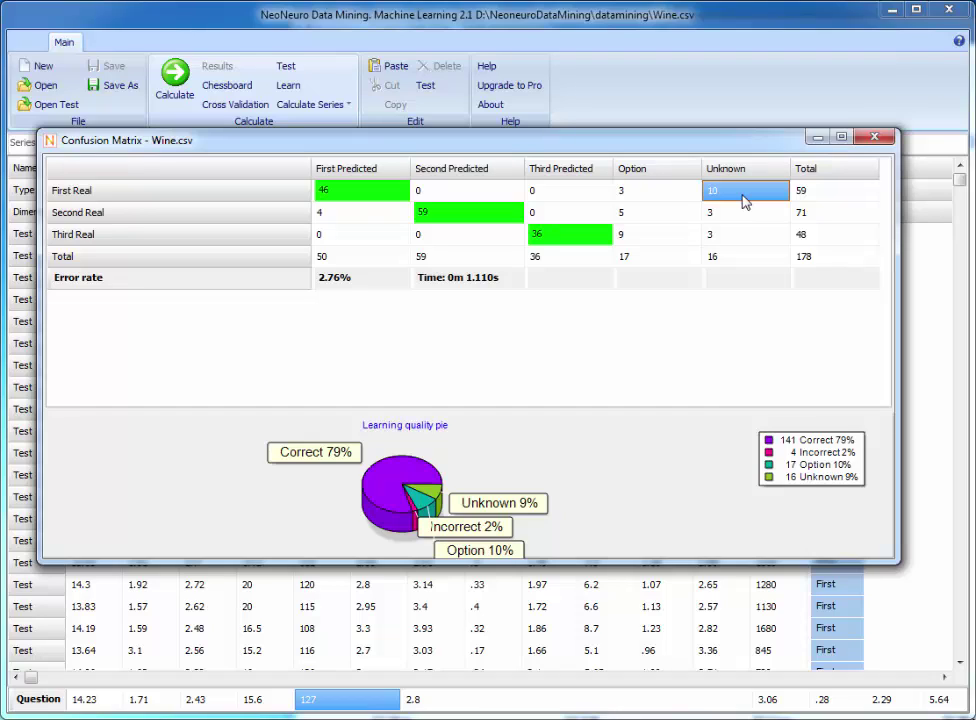
{"action": "left_click", "coordinate": [647, 197]}
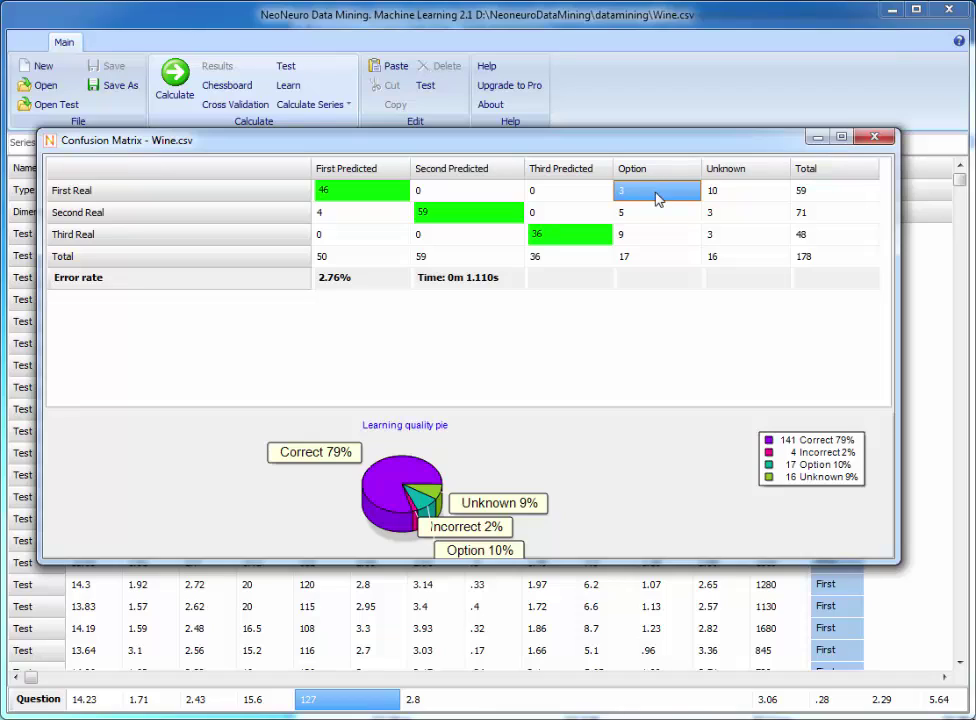
{"action": "left_click", "coordinate": [757, 197]}
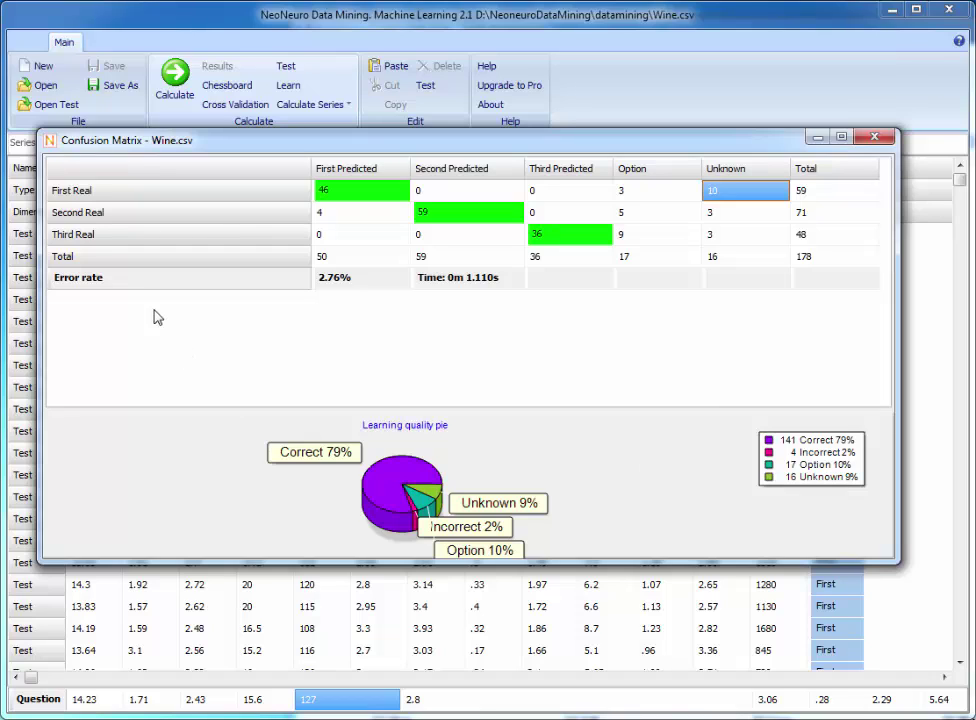
- Examine the Wine error rate and the misclassified Second Real and Third Real counts it is based on
{"action": "left_click", "coordinate": [343, 289]}
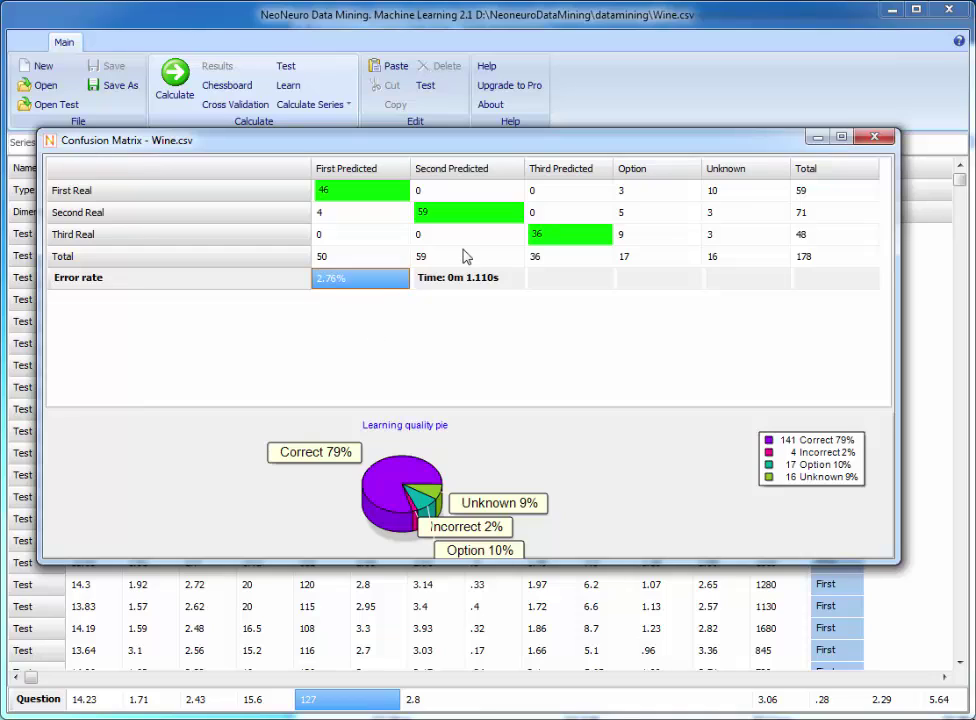
{"action": "left_click", "coordinate": [466, 256]}
{"action": "left_click", "coordinate": [429, 241]}
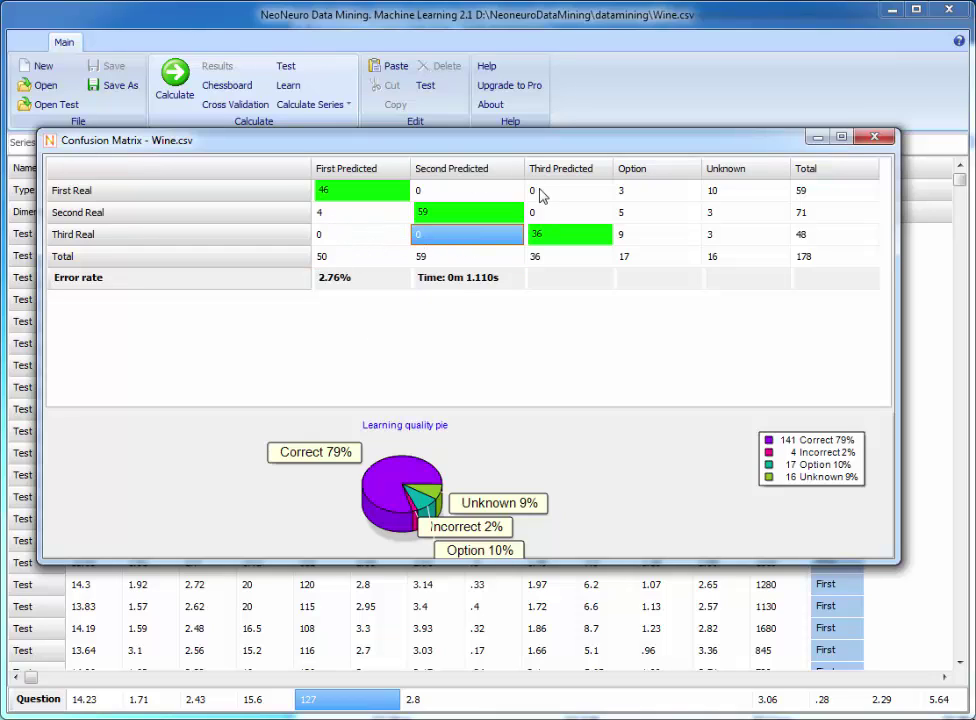
{"action": "left_click", "coordinate": [373, 218]}
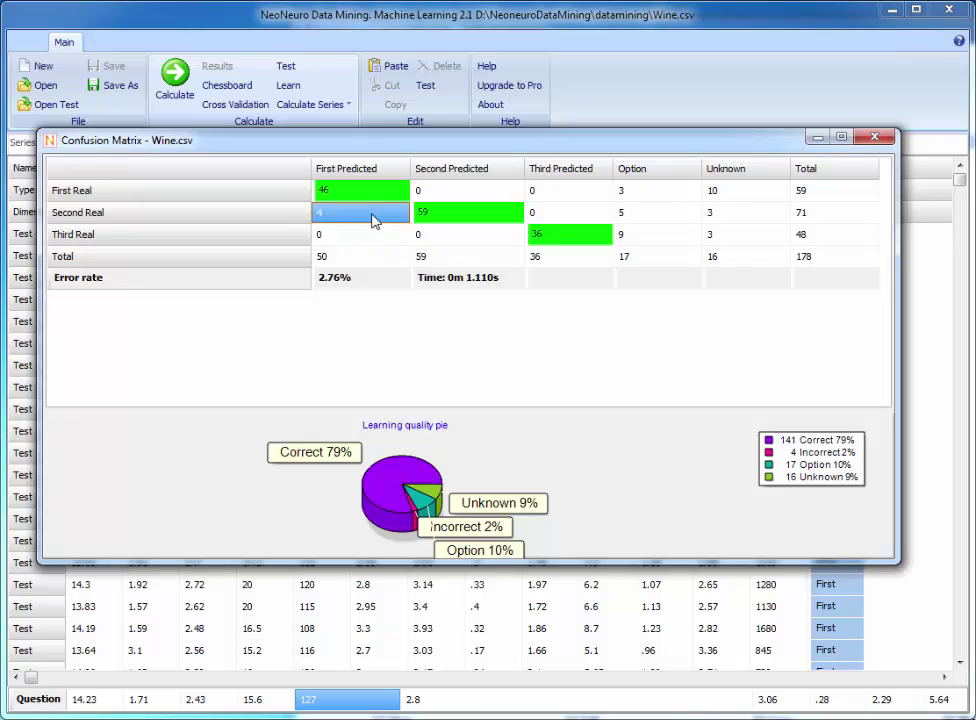
{"action": "left_click", "coordinate": [344, 240]}
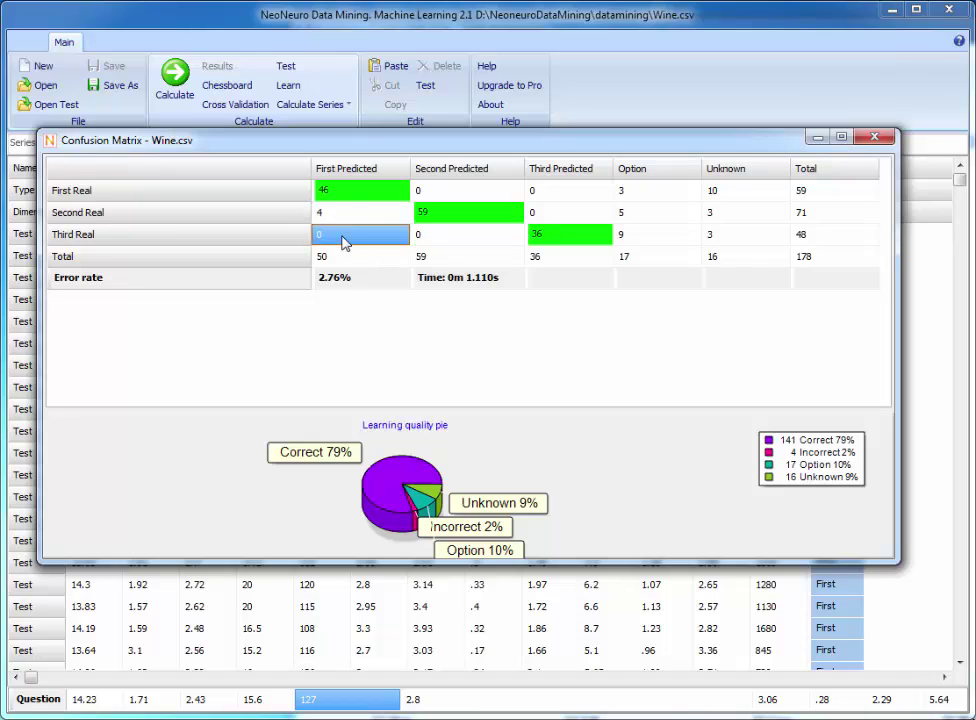
{"action": "left_click", "coordinate": [344, 219]}
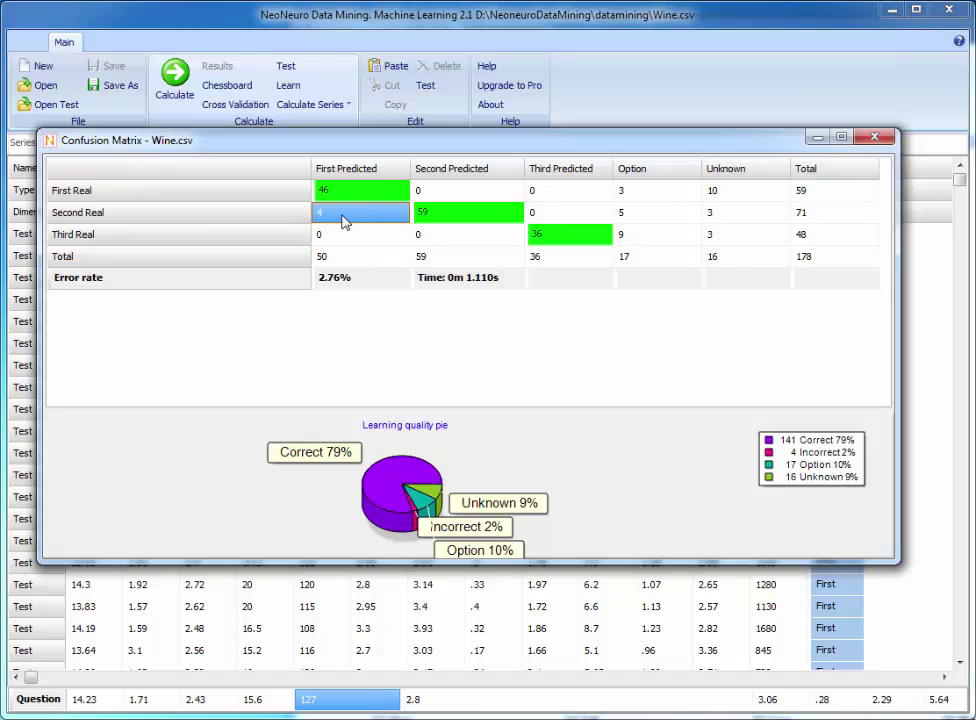
{"action": "left_click", "coordinate": [457, 240]}
{"action": "left_click", "coordinate": [342, 216]}
{"action": "left_click", "coordinate": [437, 243]}
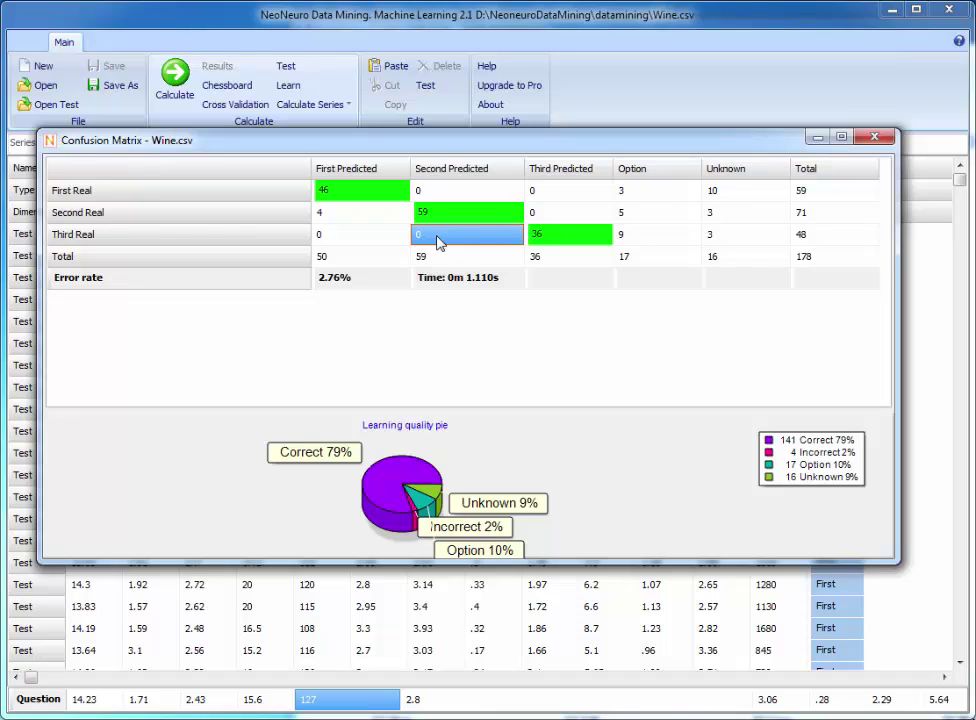